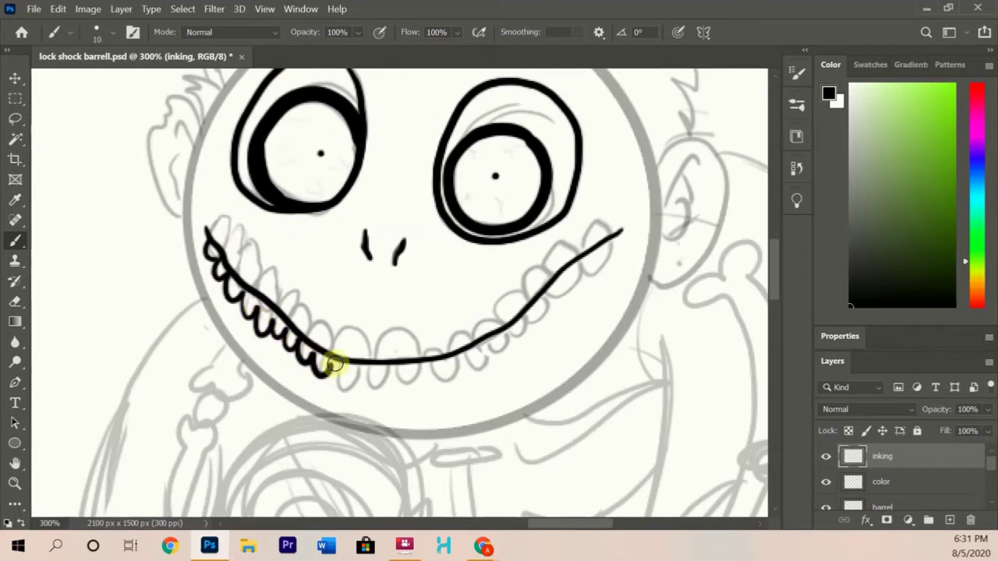
- Ink both rows of teeth along the skeleton boy's grin and outline the large ear with its inner details
mouse_move(447, 378)
left_mouse_down()
mouse_move(573, 263)
mouse_move(472, 342)
mouse_move(334, 346)
mouse_move(275, 279)
left_mouse_up()
scroll(462, 430, "up", 2)
left_click_drag(657, 246, 657, 366)
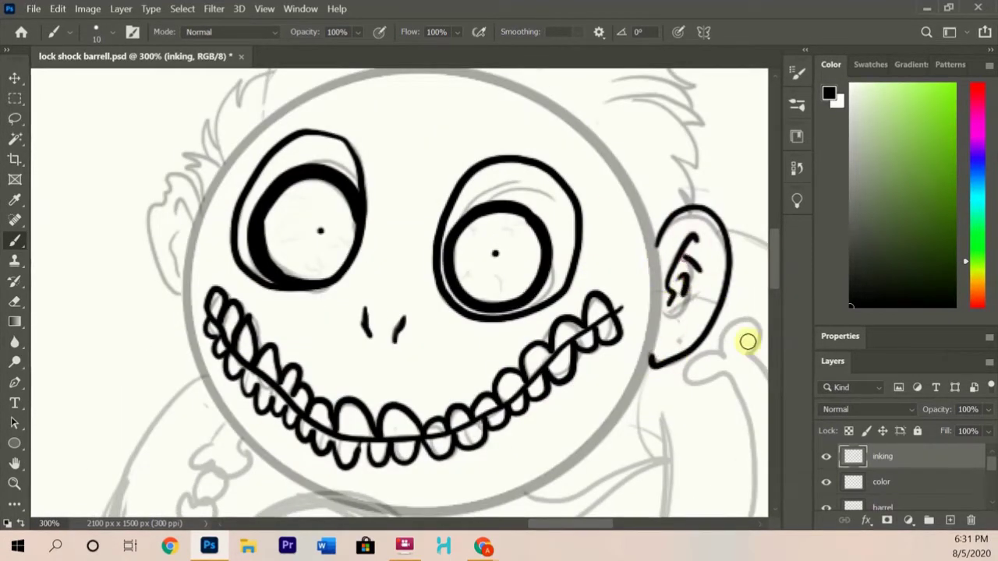
- Ink the skeleton boy's other ear and the spiky hair around his head
scroll(460, 311, "up", 2)
left_click_drag(203, 279, 152, 271)
mouse_move(206, 256)
left_mouse_down()
mouse_move(216, 218)
mouse_move(412, 174)
mouse_move(575, 187)
mouse_move(707, 307)
mouse_move(705, 378)
left_mouse_up()
scroll(383, 238, "up", 3)
- Ink the clenched fist below the lollipop sketch, including its curled fingers and wrist
scroll(423, 396, "down", 15)
left_click_drag(148, 251, 287, 337)
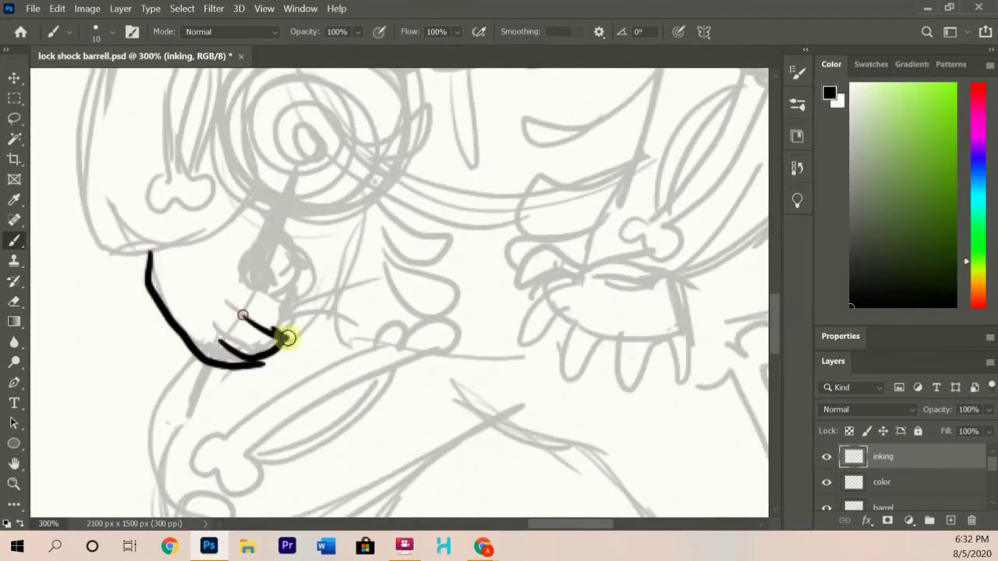
left_click_drag(265, 263, 290, 298)
left_click_drag(204, 347, 251, 312)
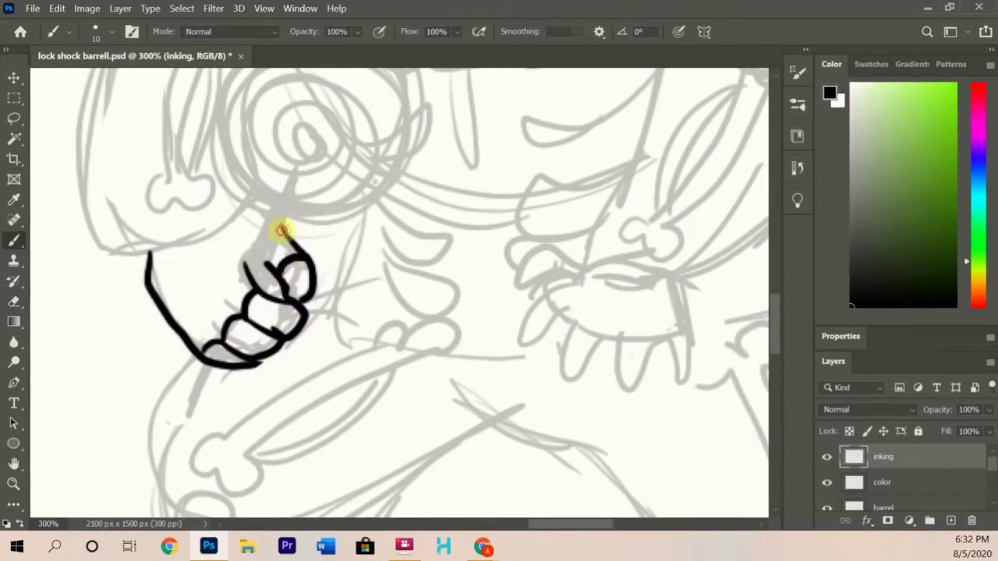
left_click_drag(283, 231, 148, 251)
- Ink the open hand resting on the knee, with its long pointed nails and thumb, erasing stray lines
mouse_move(585, 272)
left_mouse_down()
mouse_move(527, 279)
mouse_move(563, 356)
mouse_move(694, 383)
mouse_move(706, 343)
left_mouse_up()
key("e")
mouse_move(530, 343)
left_mouse_down()
mouse_move(550, 301)
mouse_move(566, 312)
mouse_move(561, 278)
left_mouse_up()
key("b")
left_click_drag(694, 311, 557, 276)
left_click_drag(623, 339, 675, 341)
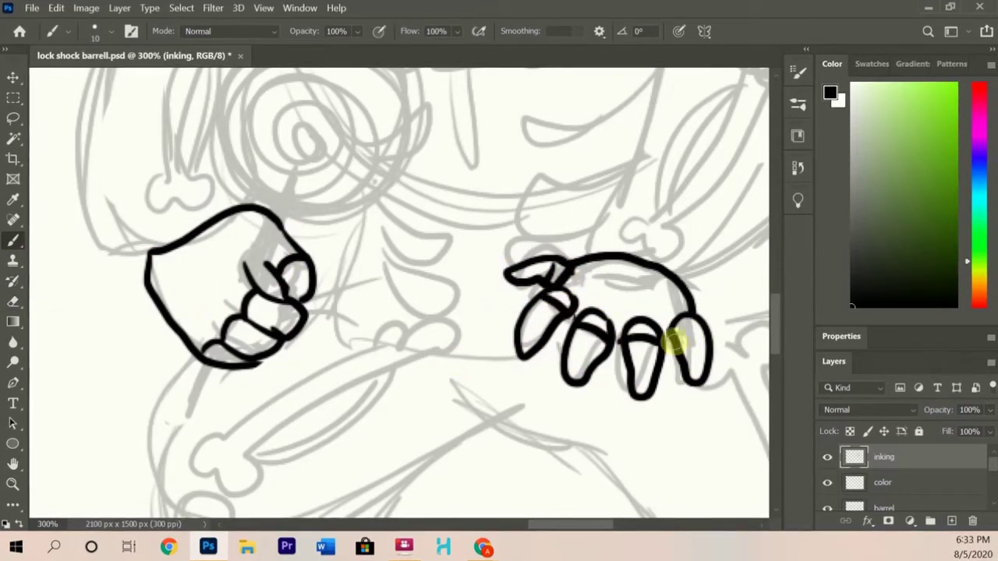
- Ink the skeleton boy's trousers, jacket sleeves and clawed foot over the gray sketch
key("ctrl+minus")
key("ctrl+minus")
left_click_drag(326, 316, 382, 414)
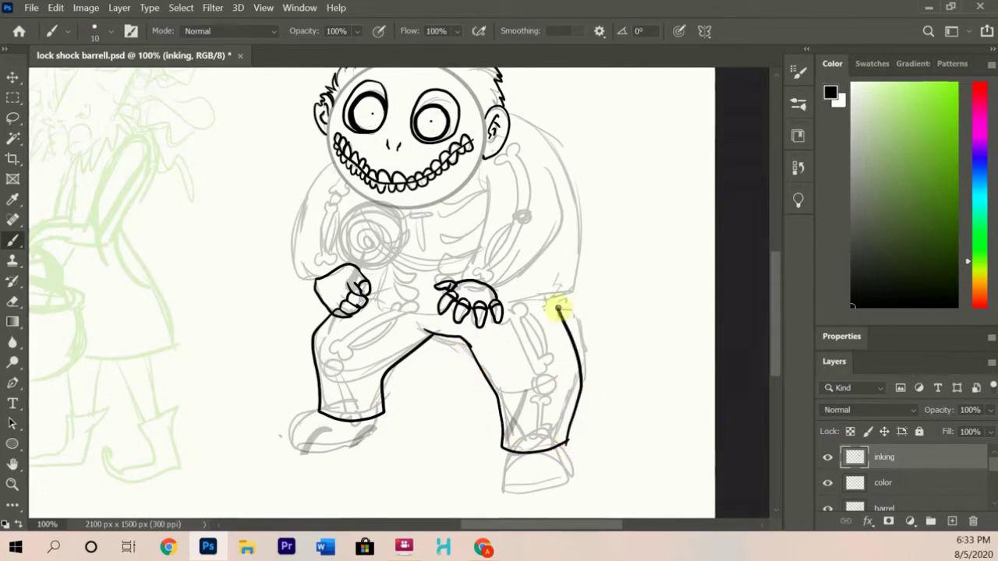
scroll(558, 309, "up", 2)
left_click_drag(506, 173, 568, 355)
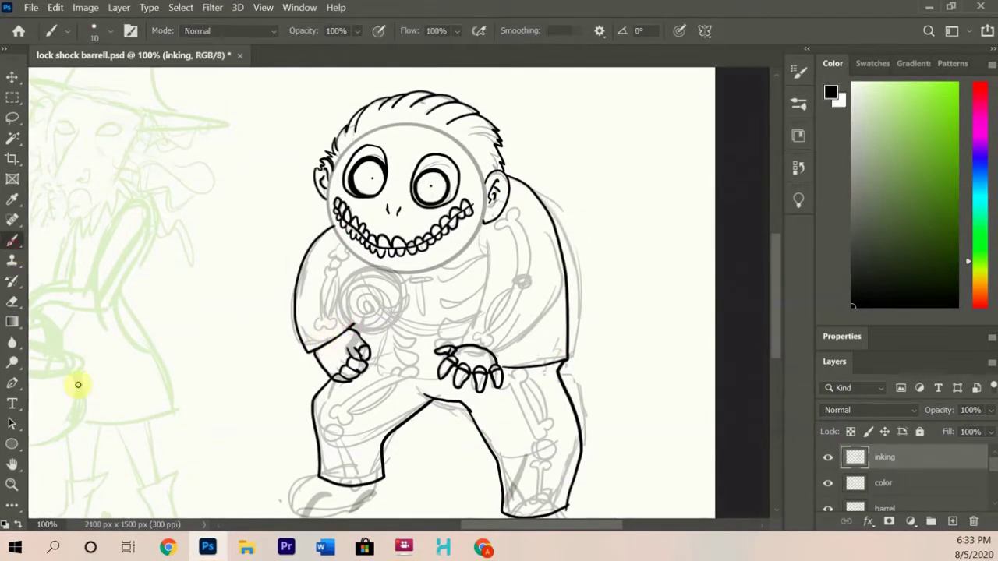
scroll(296, 405, "down", 3)
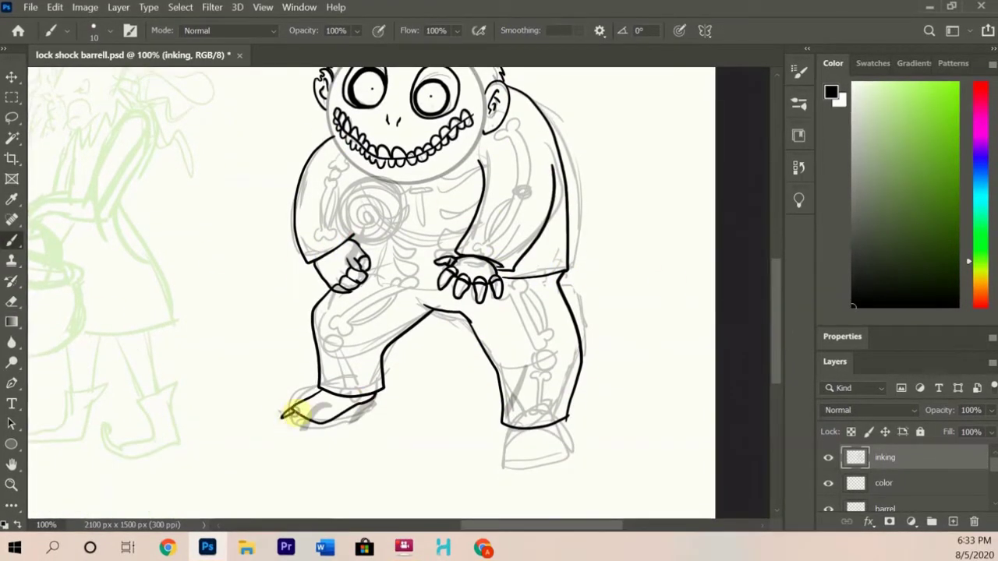
- Ink the spiral lollipop with a bite taken out of its edge and the bones on both sleeves
scroll(356, 343, "up", 3)
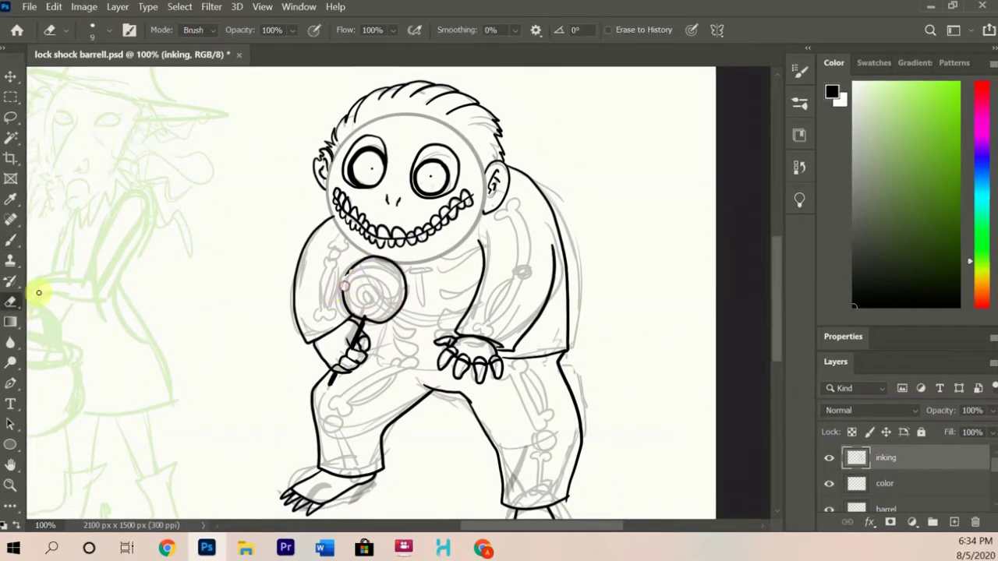
left_click_drag(349, 274, 356, 297)
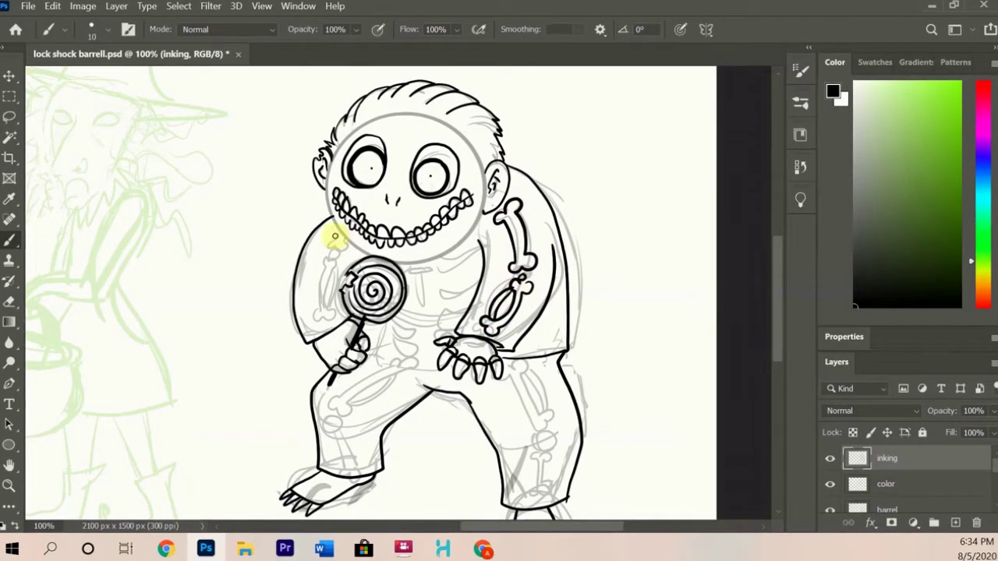
mouse_move(331, 249)
left_mouse_down()
mouse_move(312, 266)
mouse_move(320, 316)
mouse_move(328, 276)
mouse_move(333, 308)
left_mouse_up()
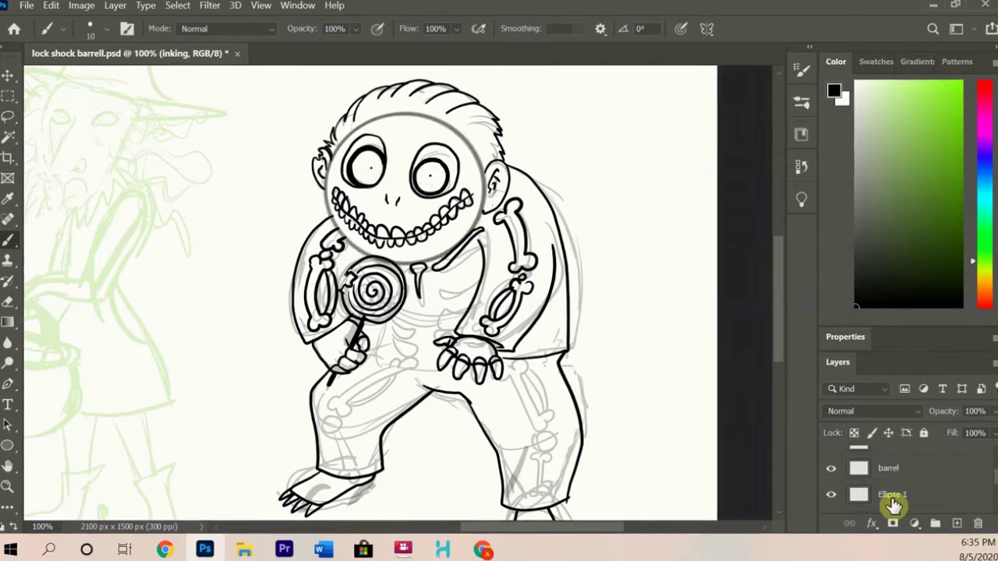
- Turn the gray Ellipse 1 circle around the face into a black outline matching the inking
left_click(958, 466)
right_click(961, 458)
left_click(772, 517)
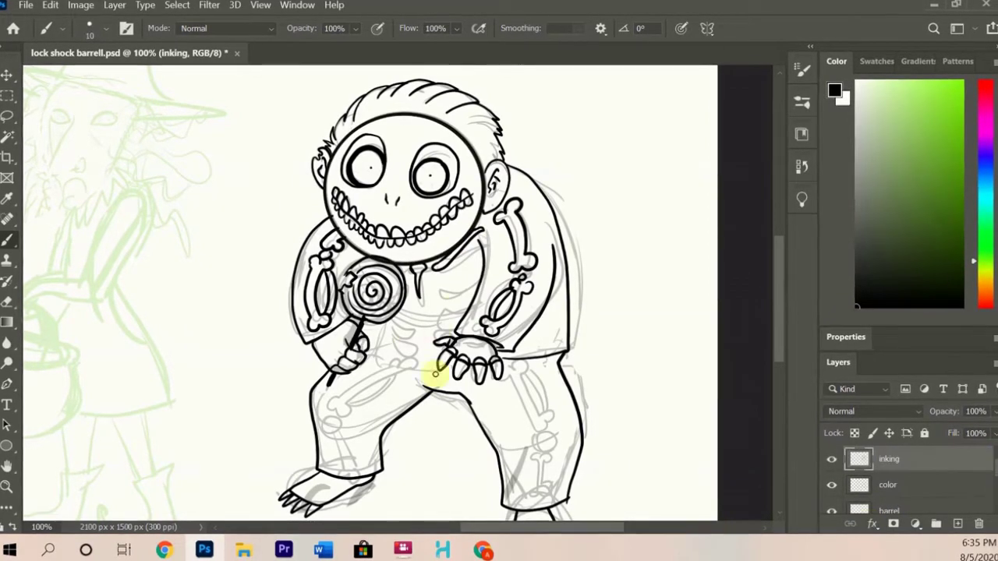
- Ink the jacket's lower hem, the chest ribs and the bones on both trouser legs
left_click_drag(464, 374, 566, 353)
left_click_drag(433, 294, 484, 265)
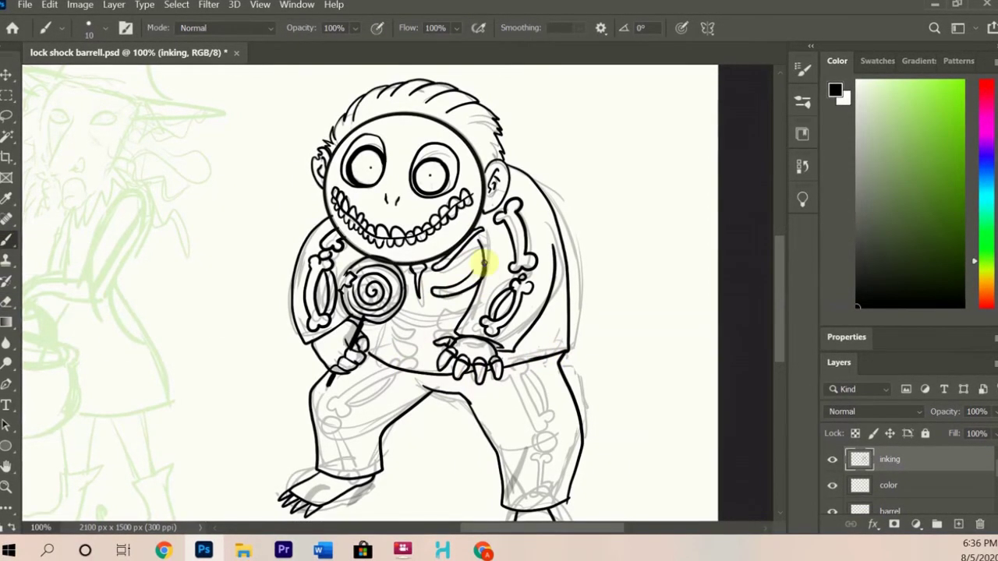
mouse_move(408, 331)
left_mouse_down()
mouse_move(366, 347)
mouse_move(368, 327)
left_mouse_up()
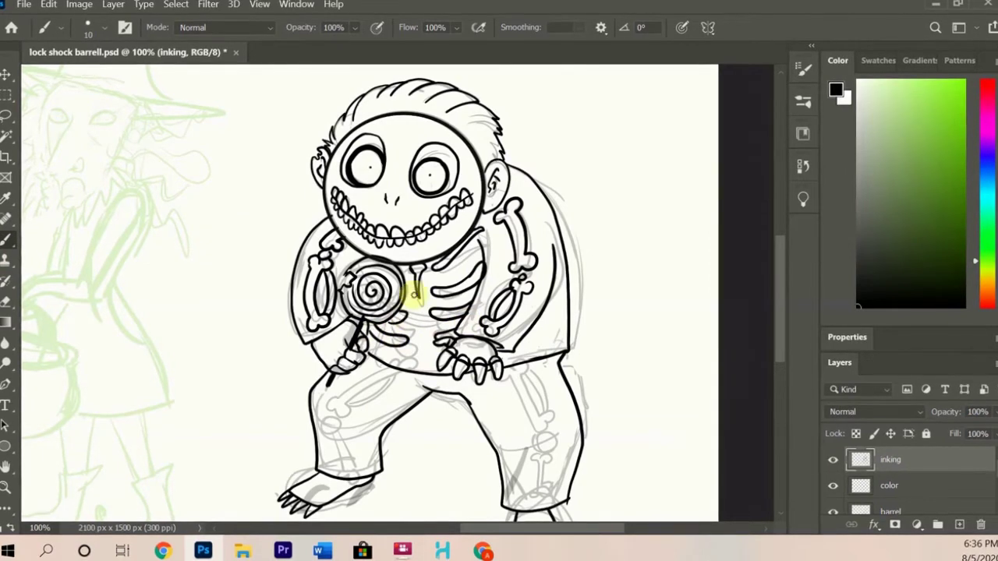
left_click_drag(381, 395, 377, 360)
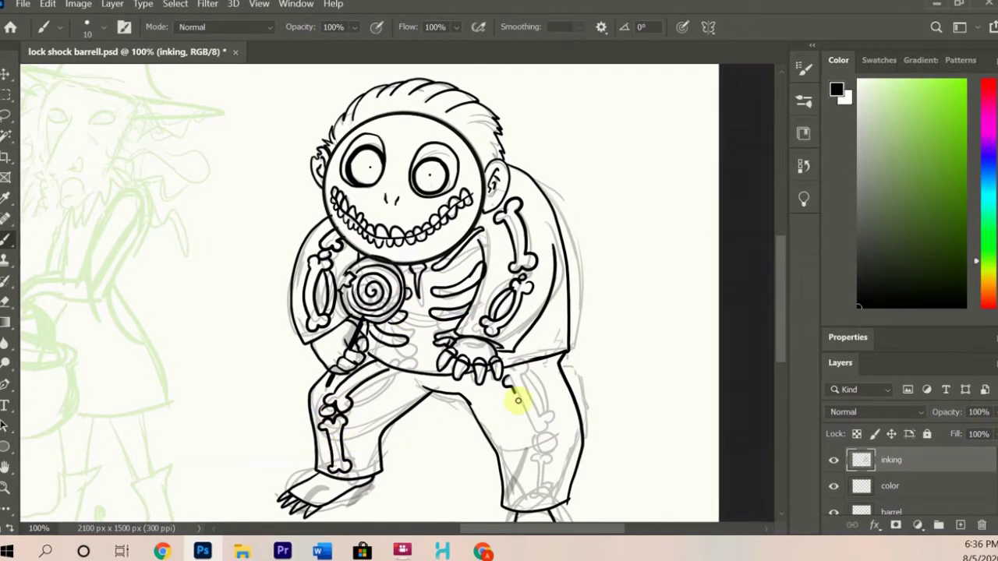
mouse_move(518, 400)
left_mouse_down()
mouse_move(538, 417)
mouse_move(551, 461)
left_mouse_up()
- Ink the witch's thick eye outlines, long nose and nostril with a 7 px brush
scroll(550, 461, "up", 2)
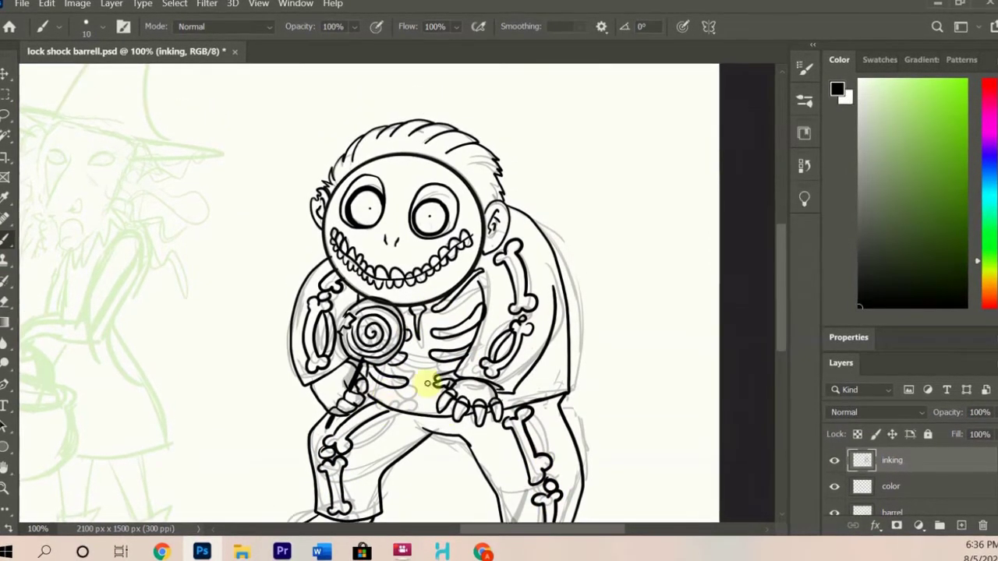
scroll(604, 534, "left", 5)
scroll(312, 257, "up", 4)
right_click(85, 102)
left_click_drag(92, 103, 85, 102)
key("Return")
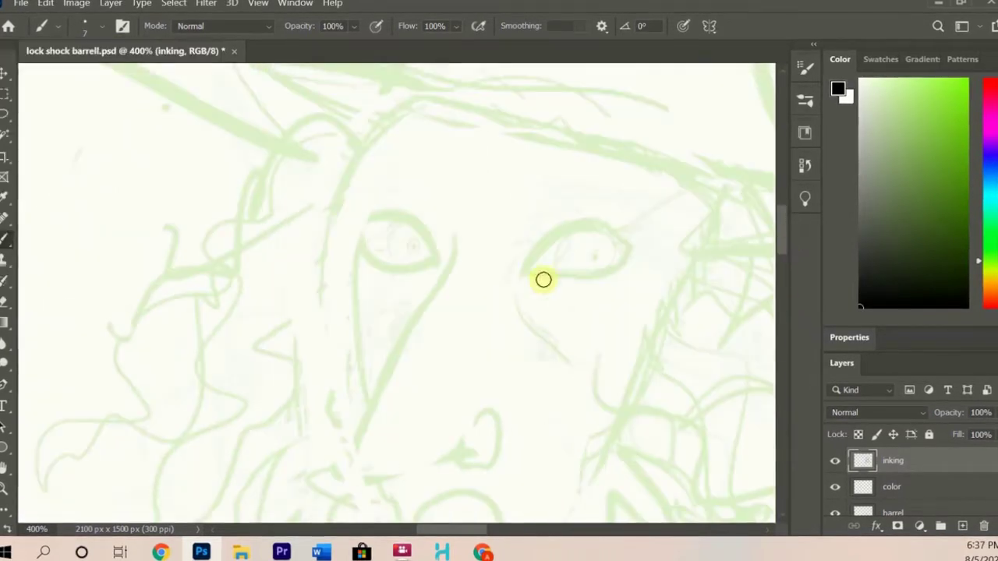
mouse_move(452, 232)
left_mouse_down()
mouse_move(355, 473)
mouse_move(466, 452)
left_mouse_up()
mouse_move(516, 279)
left_mouse_down()
mouse_move(635, 239)
mouse_move(626, 216)
mouse_move(635, 265)
left_mouse_up()
mouse_move(431, 257)
left_mouse_down()
mouse_move(352, 226)
mouse_move(413, 210)
mouse_move(446, 234)
left_mouse_up()
- Trim the upper outline of the witch's eye beside the nose bridge and ink the irises in both eyes
key("e")
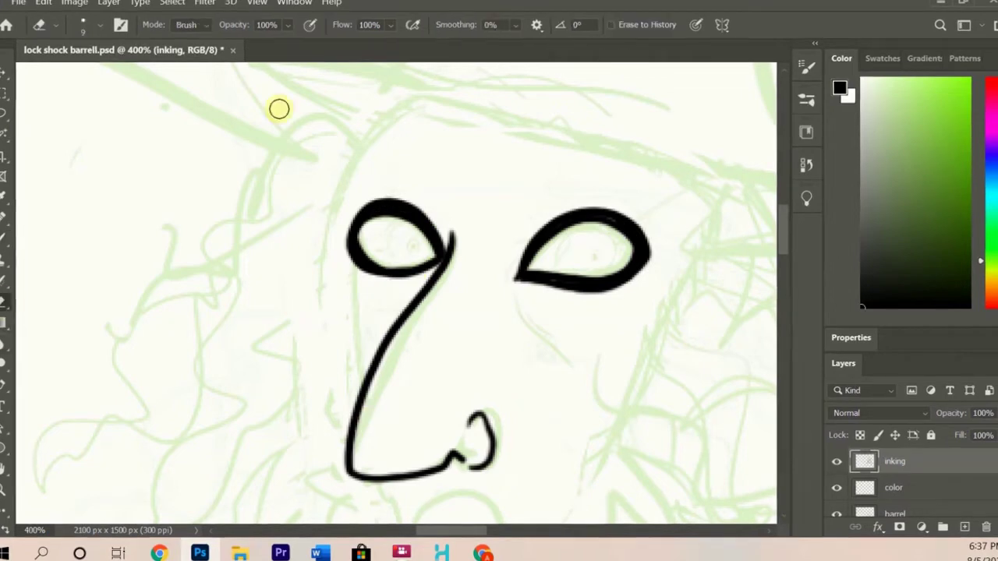
key("b")
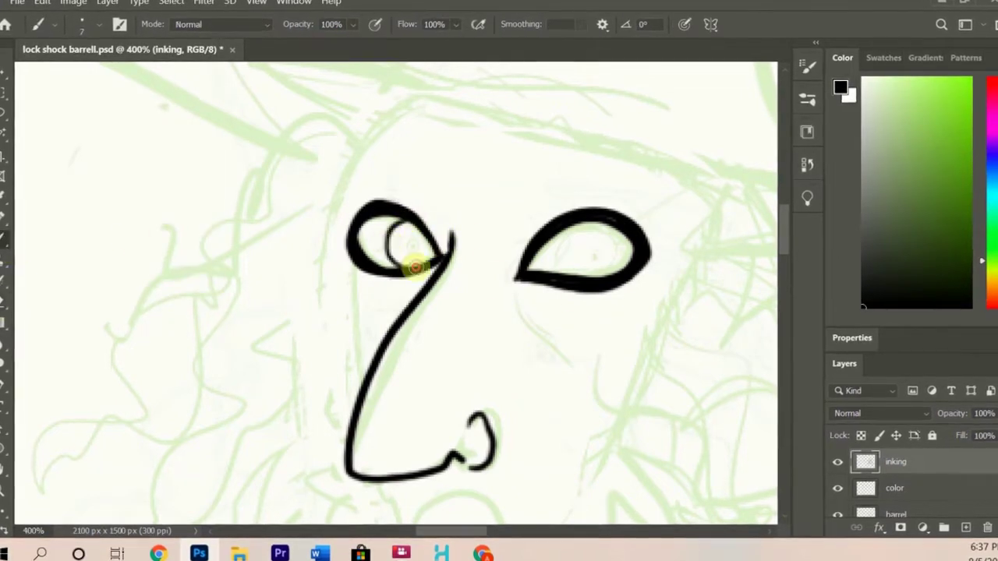
left_click_drag(607, 269, 597, 251)
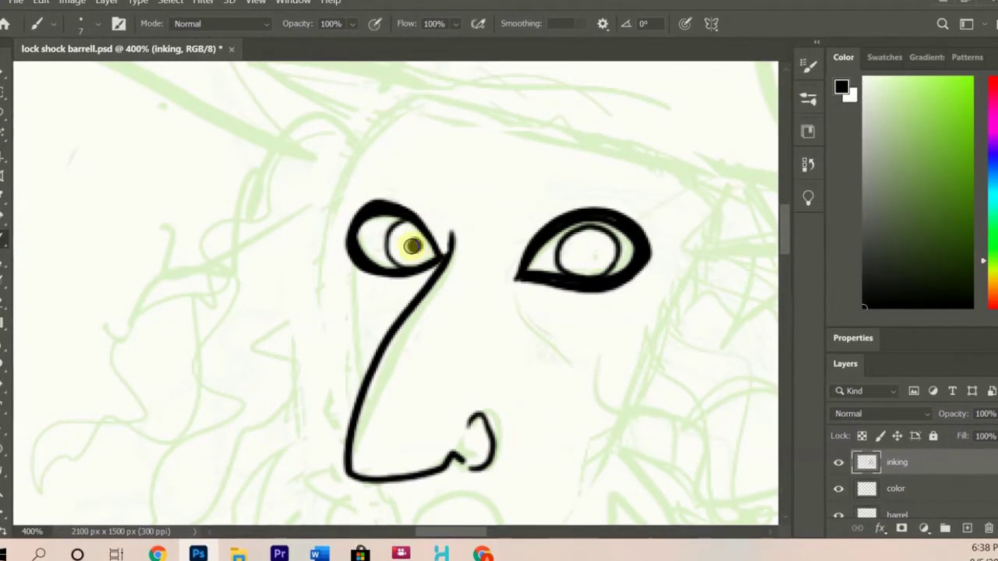
- Add pupils with hollow centers to the witch's eyes, finishing their details with a 1 px brush
left_click(413, 246)
key("e")
key("b")
right_click(33, 101)
key("Escape")
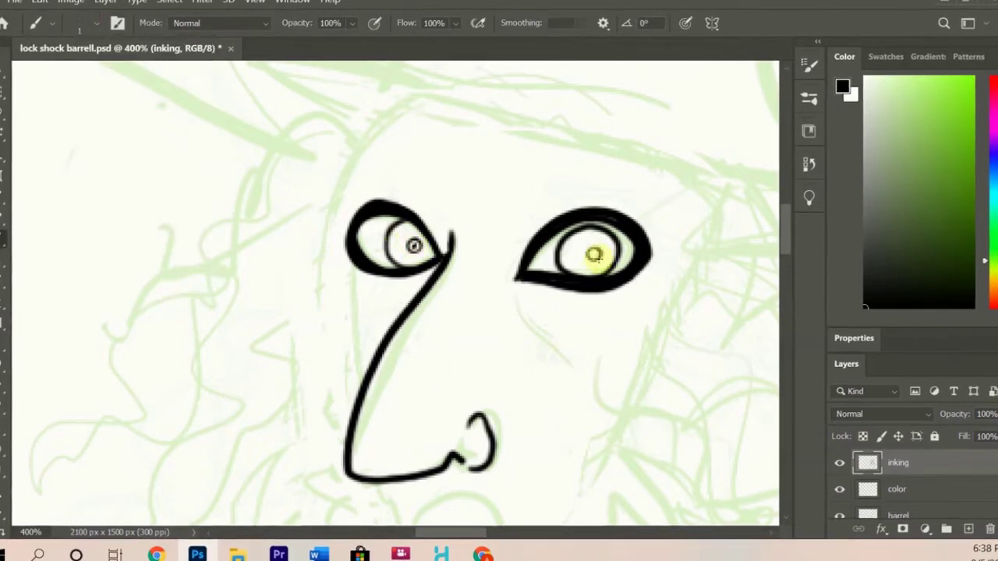
- Fade the eye veins with a 31 px eraser at 72% opacity and ink fine lashes, under-eye wrinkles and the mouth
right_click(379, 212)
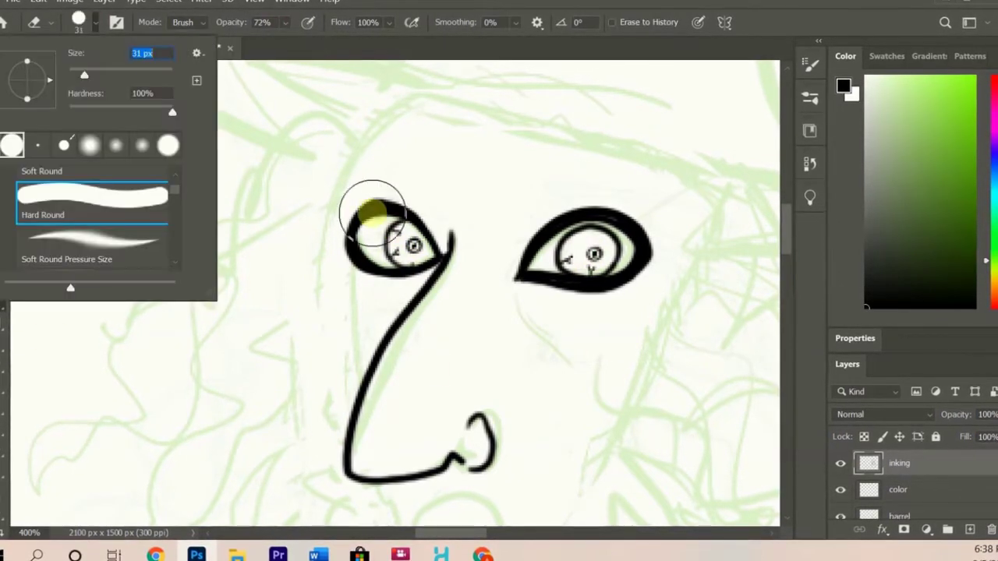
left_click(398, 236)
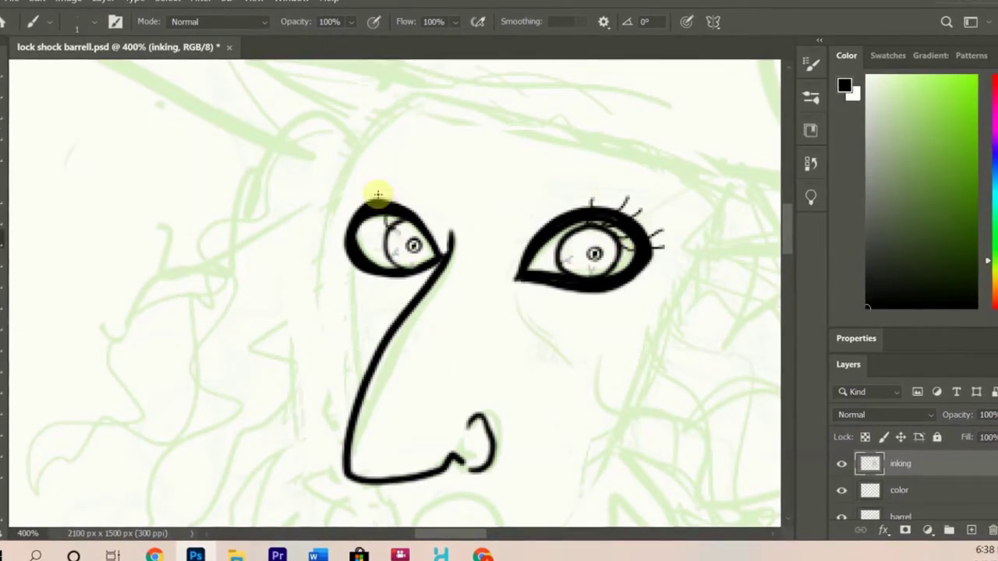
scroll(499, 343, "down", 5)
left_click_drag(429, 367, 456, 312)
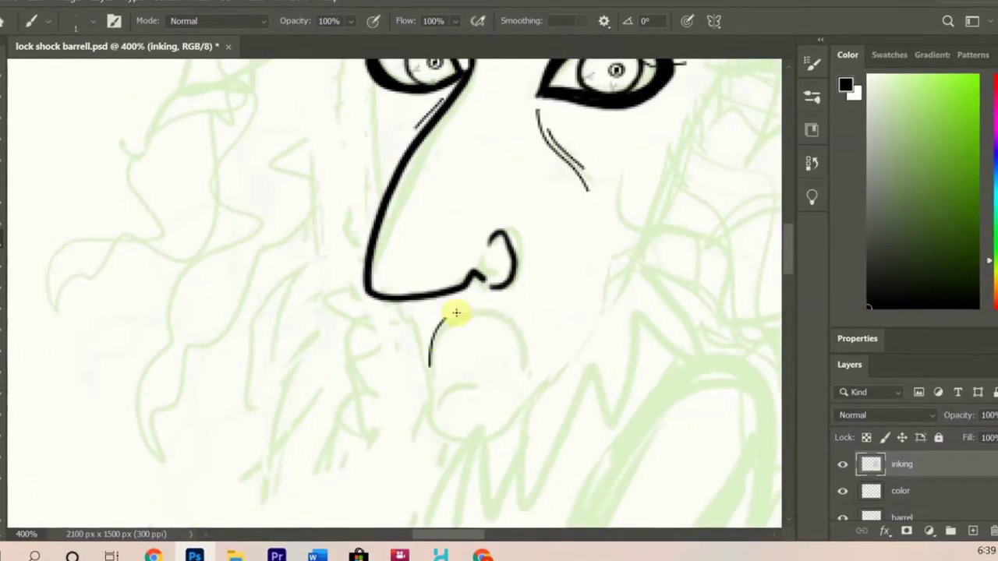
- Outline the witch's face from the hat line down to the chin with a 6 px brush
key("ctrl+minus")
right_click(67, 67)
key("Escape")
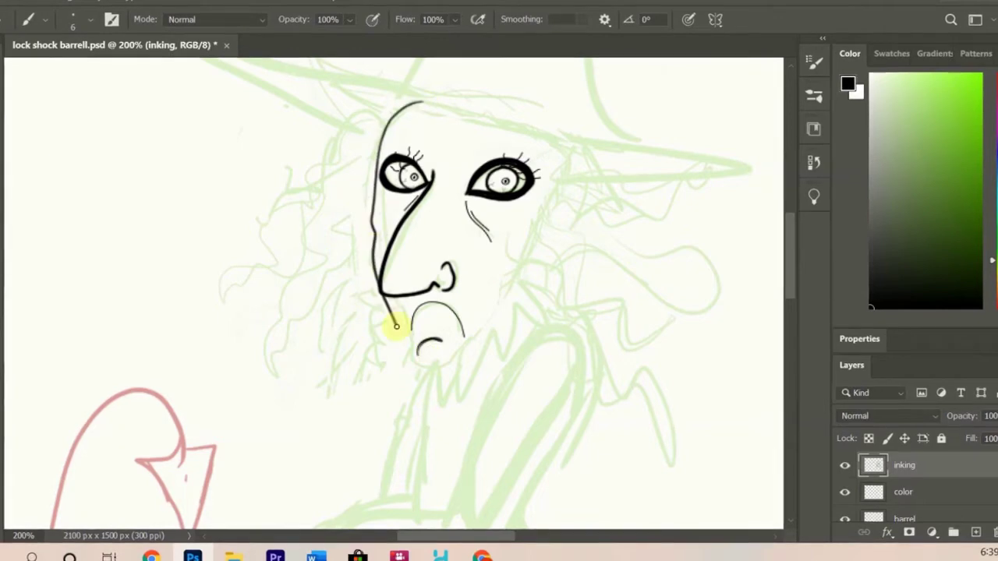
left_click_drag(556, 140, 413, 101)
- Ink the witch's wavy hair strands on both sides of the face and on the forehead, plus her ear
left_click_drag(377, 162, 216, 263)
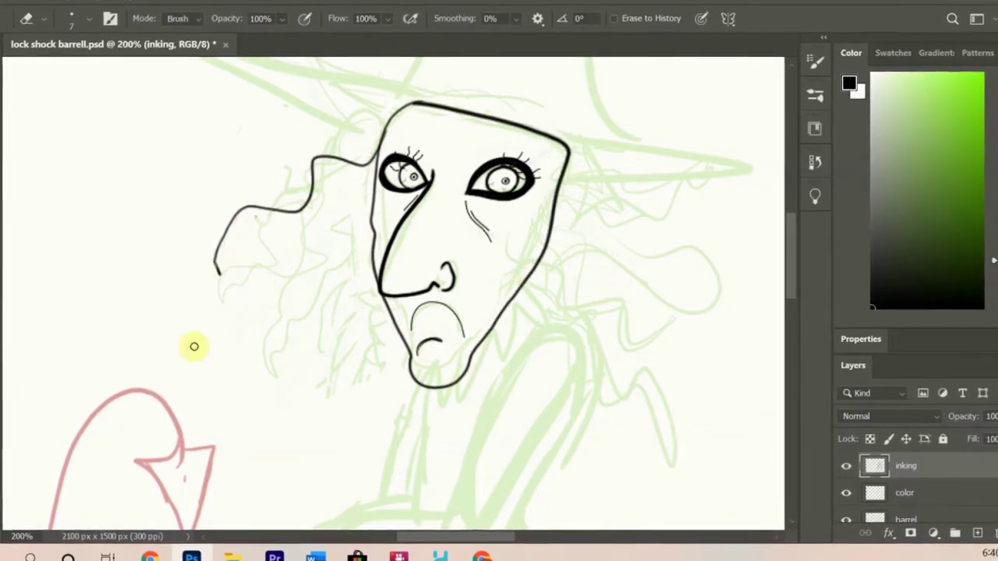
mouse_move(445, 121)
left_mouse_down()
mouse_move(471, 139)
mouse_move(468, 152)
left_mouse_up()
mouse_move(367, 178)
left_mouse_down()
mouse_move(367, 211)
mouse_move(287, 339)
left_mouse_up()
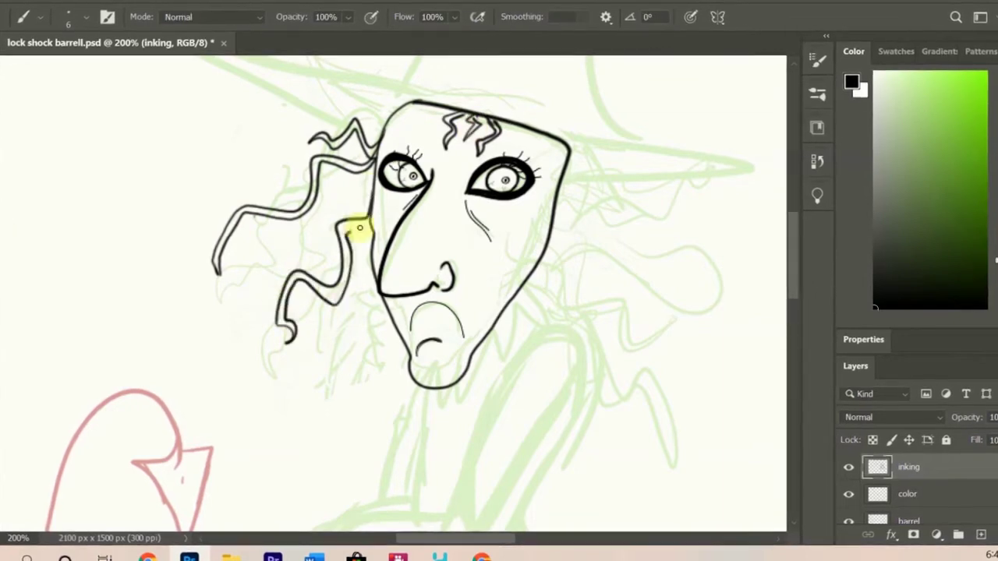
left_click_drag(357, 229, 242, 290)
left_click_drag(300, 256, 243, 289)
mouse_move(580, 183)
left_mouse_down()
mouse_move(726, 196)
mouse_move(722, 298)
mouse_move(581, 265)
mouse_move(537, 286)
mouse_move(666, 347)
left_mouse_up()
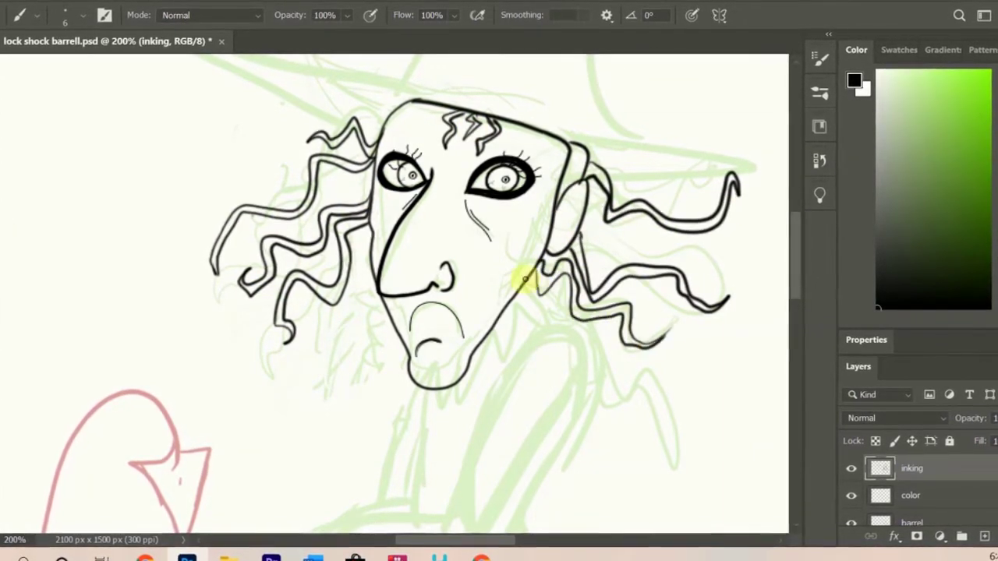
mouse_move(581, 214)
left_mouse_down()
mouse_move(717, 249)
mouse_move(725, 223)
left_mouse_up()
- Ink the wide curved brim of the witch's hat and undo the last two changes
scroll(807, 261, "up", 3)
scroll(807, 261, "up", 1)
mouse_move(156, 138)
left_mouse_down()
mouse_move(318, 239)
mouse_move(574, 294)
mouse_move(590, 323)
left_mouse_up()
scroll(544, 279, "up", 1)
left_click_drag(468, 283, 321, 304)
left_click_drag(438, 305, 489, 281)
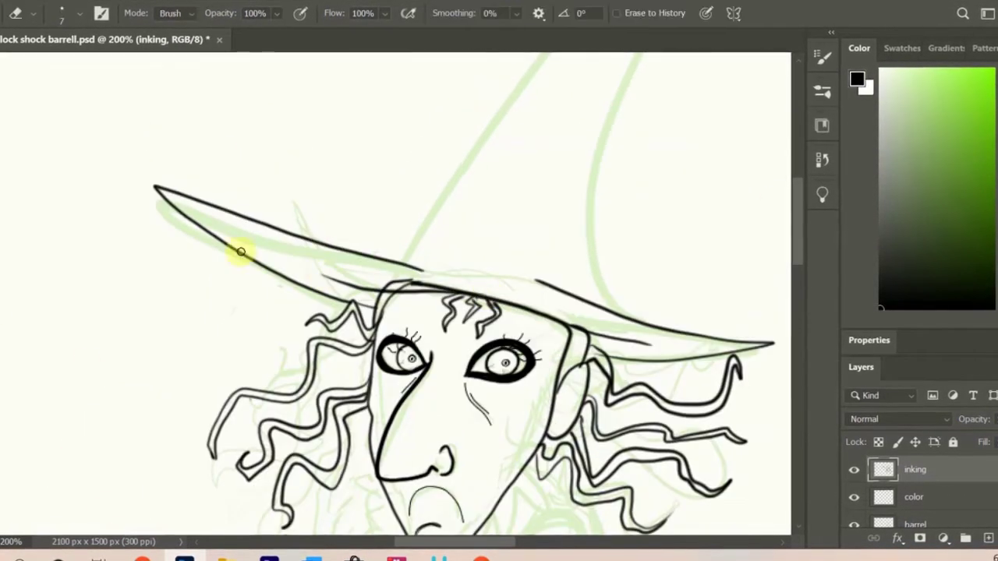
key("ctrl+z")
key("ctrl+z")
- Ink the tall pointed crown of the witch's hat above the brim
key("ctrl+minus")
left_click_drag(399, 297, 568, 122)
left_click_drag(559, 124, 608, 164)
scroll(795, 335, "down", 3)
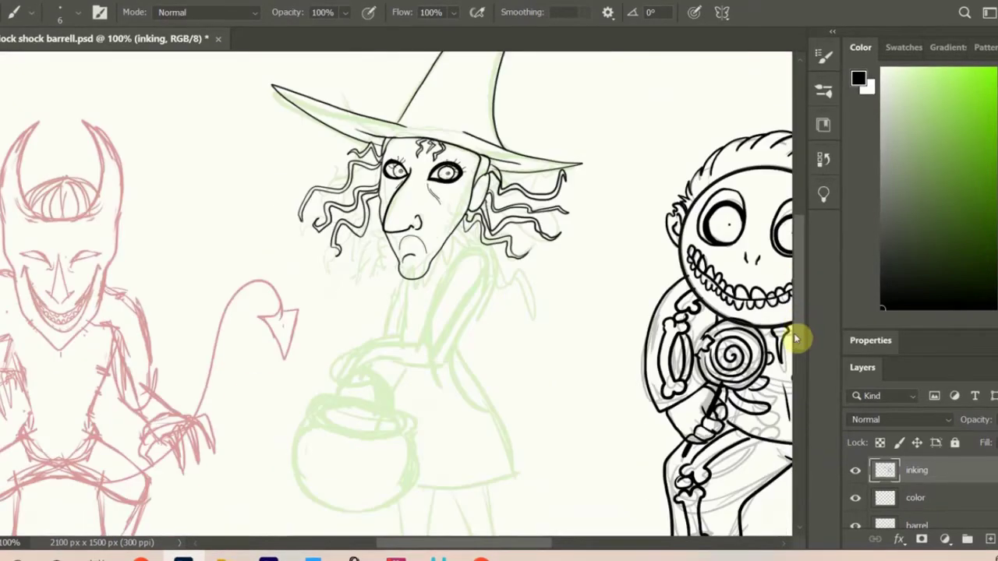
key("ctrl+plus")
key("ctrl+plus")
left_click_drag(538, 273, 606, 125)
left_click_drag(546, 245, 506, 367)
left_click_drag(549, 261, 598, 344)
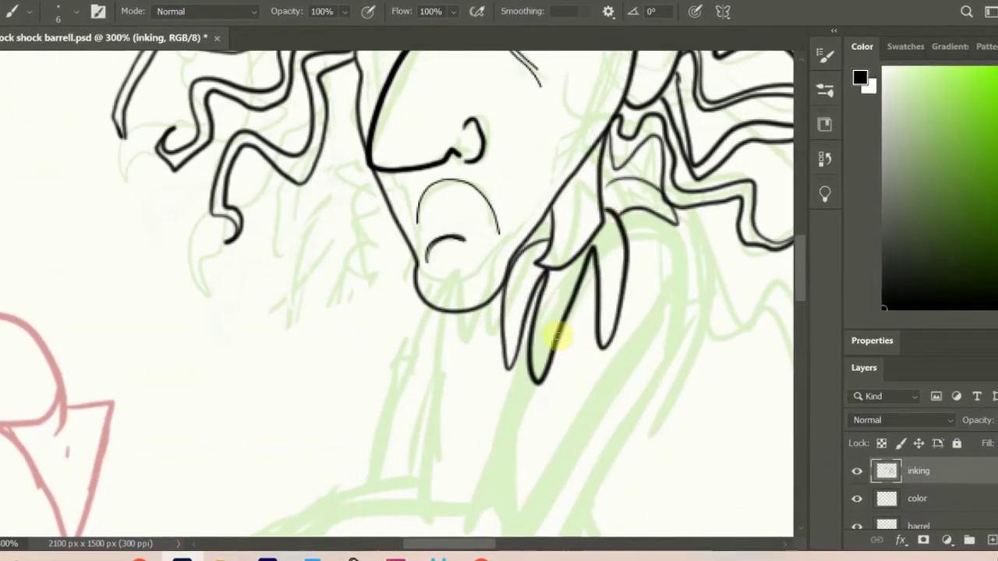
key("ctrl+z")
key("ctrl+z")
key("ctrl+z")
- Ink the neck and jagged pointed collar beneath the witch's chin
left_click_drag(513, 274, 605, 136)
left_click_drag(550, 259, 498, 359)
mouse_move(534, 350)
left_mouse_down()
mouse_move(566, 238)
mouse_move(602, 221)
left_mouse_up()
- Ink both of the witch's bent arms from the shoulders down to the wrists
mouse_move(577, 241)
left_mouse_down()
mouse_move(551, 265)
mouse_move(628, 446)
left_mouse_up()
scroll(577, 312, "down", 5)
mouse_move(530, 124)
left_mouse_down()
mouse_move(490, 291)
mouse_move(308, 360)
left_mouse_up()
left_click_drag(335, 381, 551, 345)
scroll(494, 262, "up", 4)
left_click_drag(437, 280, 440, 456)
left_click_drag(428, 269, 311, 482)
- Ink the witch's front fist above the cauldron, select it with the Lasso and adjust it with Free Transform
scroll(312, 481, "down", 4)
left_click_drag(308, 235, 322, 328)
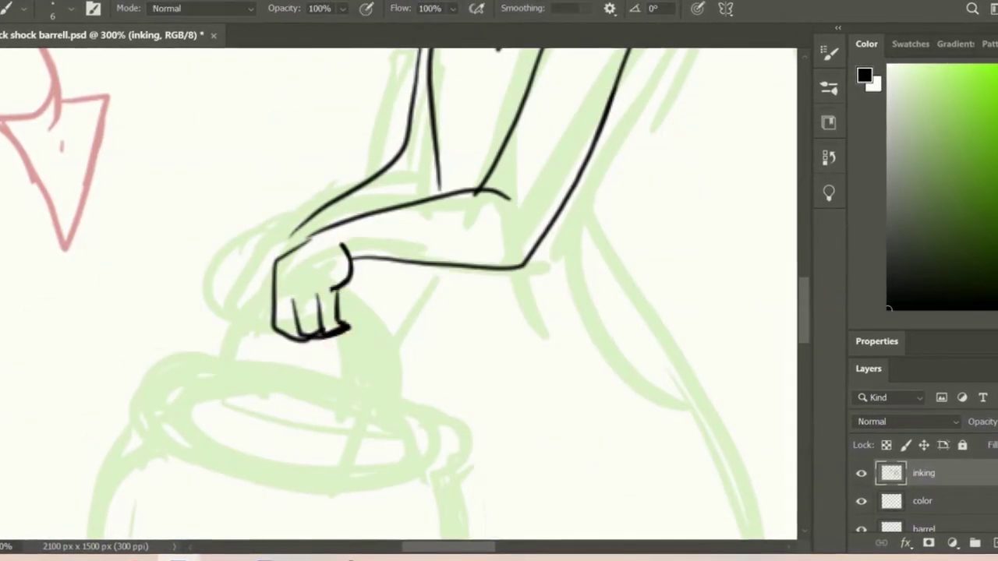
key("l")
left_click_drag(366, 258, 358, 269)
key("ctrl+t")
left_click(803, 7)
- Duplicate the selected fist onto a new layer and rotate it to form the witch's other hand
key("ctrl+j")
key("v")
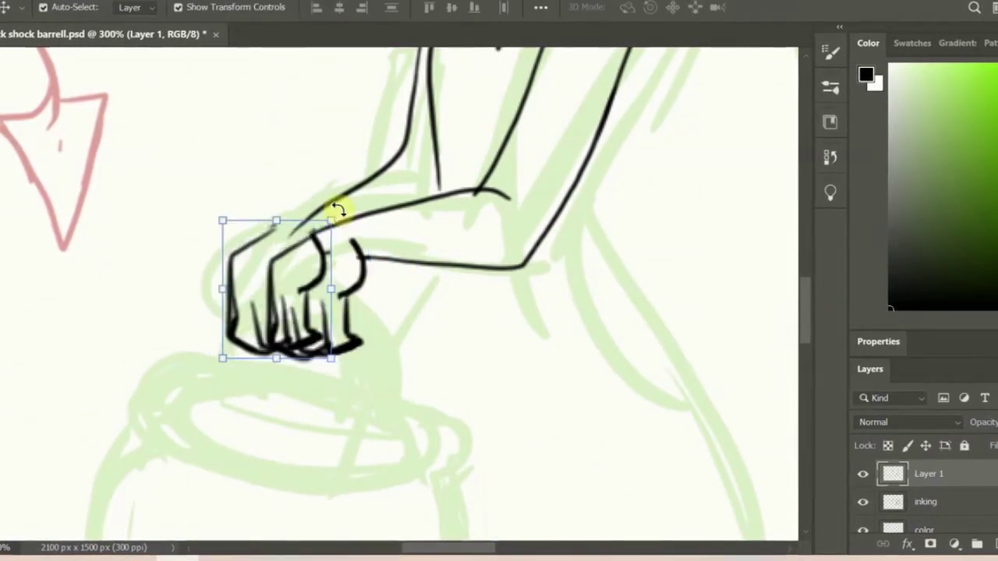
left_click_drag(335, 211, 394, 239)
key("Return")
- Ink the back edge and bottom hem of the witch's flared dress
key("b")
scroll(655, 211, "up", 4)
scroll(655, 212, "down", 4)
left_click_drag(598, 44, 747, 367)
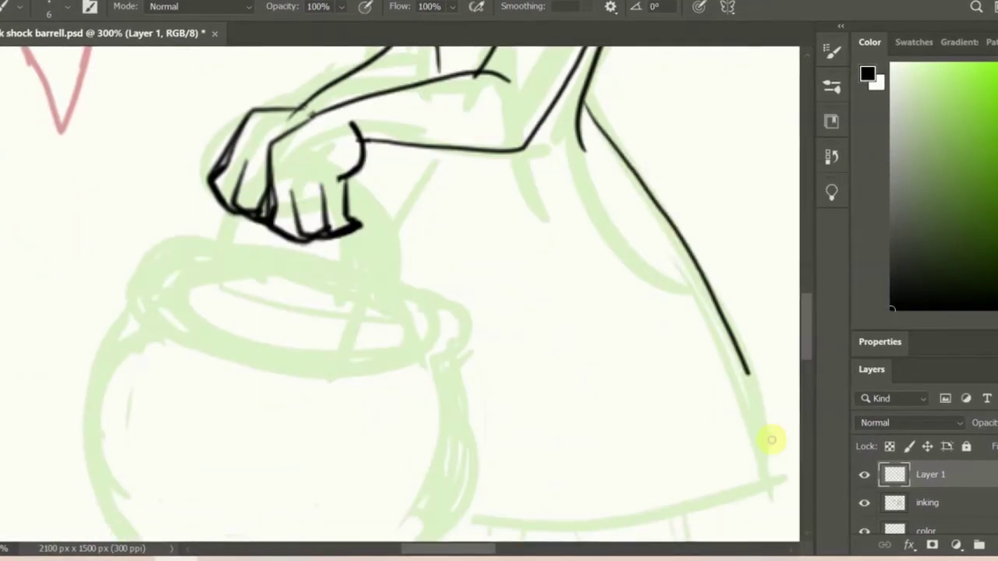
scroll(769, 439, "down", 2)
mouse_move(783, 284)
left_mouse_down()
mouse_move(457, 328)
mouse_move(485, 374)
left_mouse_up()
- Ink the witch's legs and pointed boots, positioning a selected curled toe on the front boot
key("ctrl+minus")
key("ctrl+minus")
left_click_drag(466, 337, 489, 373)
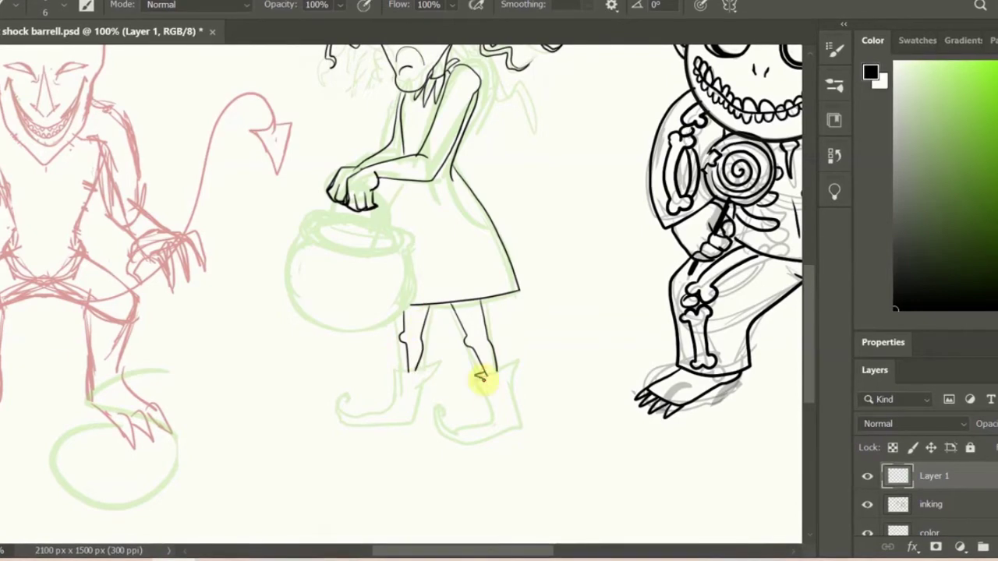
left_click_drag(510, 425, 487, 414)
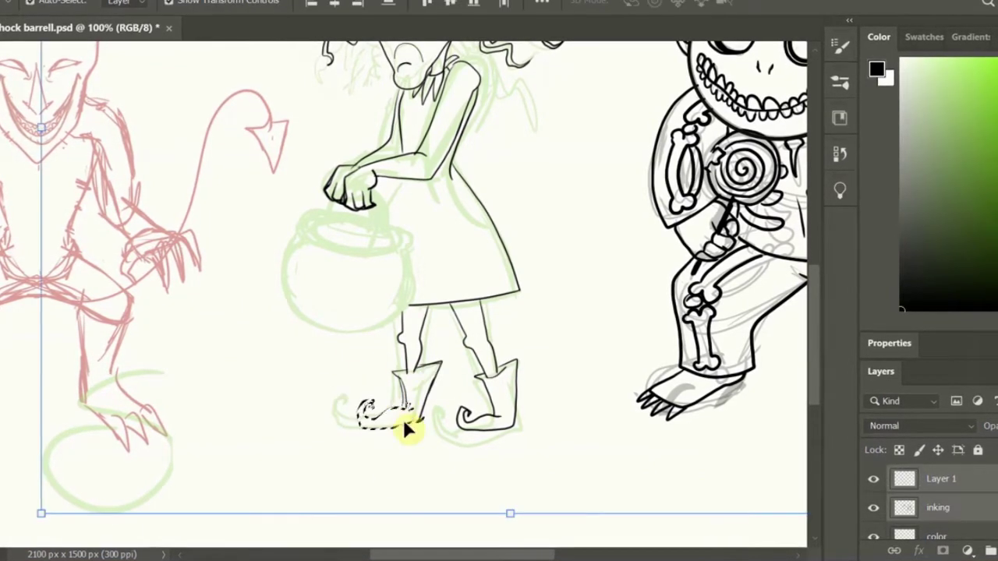
key("Return")
key("b")
left_click_drag(363, 409, 407, 393)
- Ink the cauldron's handle, rim and round body, and add the cuff at the witch's wrist
scroll(422, 470, "up", 3)
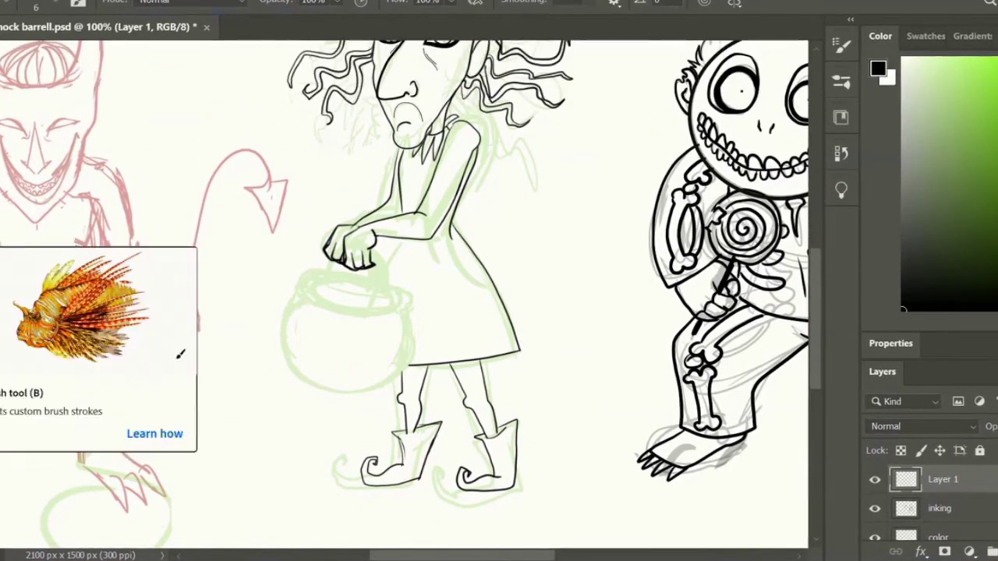
left_click_drag(378, 270, 385, 295)
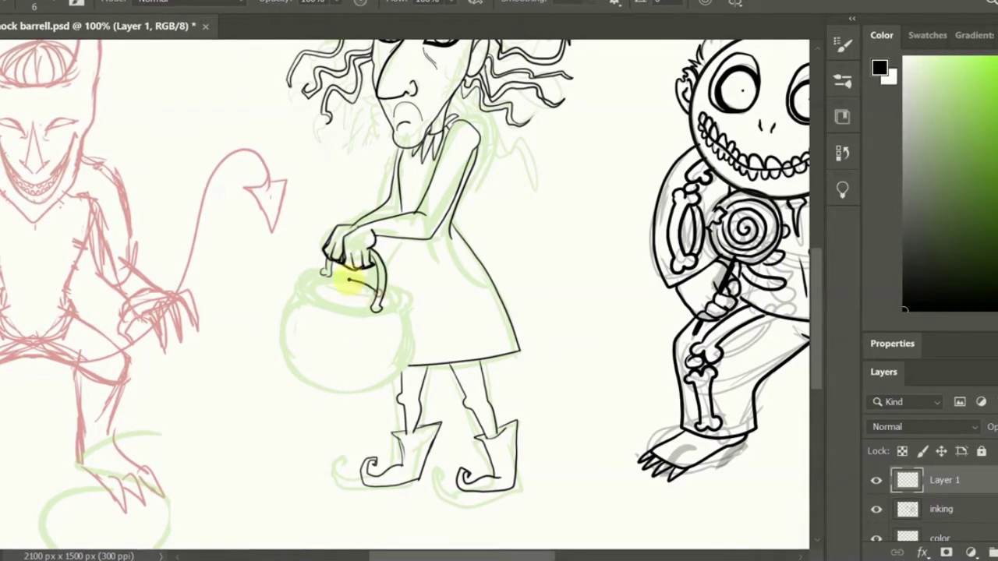
mouse_move(382, 307)
left_mouse_down()
mouse_move(323, 263)
mouse_move(301, 286)
mouse_move(401, 323)
left_mouse_up()
scroll(401, 322, "up", 1)
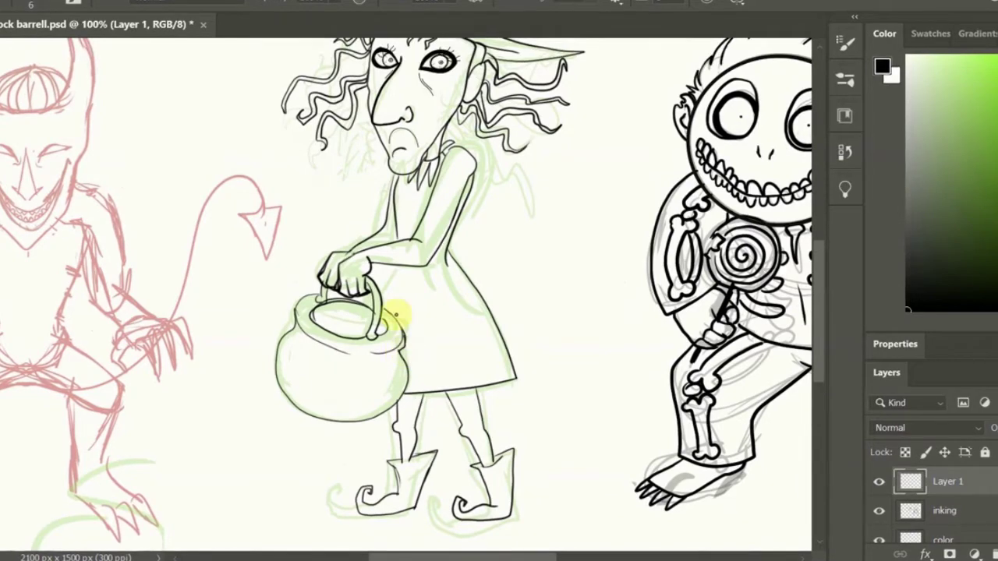
scroll(597, 330, "up", 5)
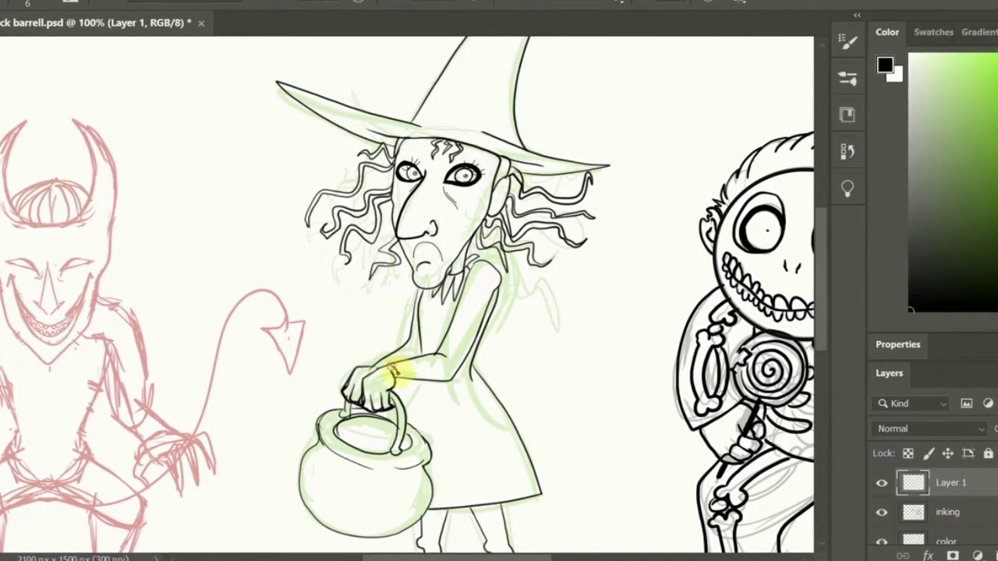
left_click_drag(383, 374, 479, 331)
scroll(492, 355, "up", 6)
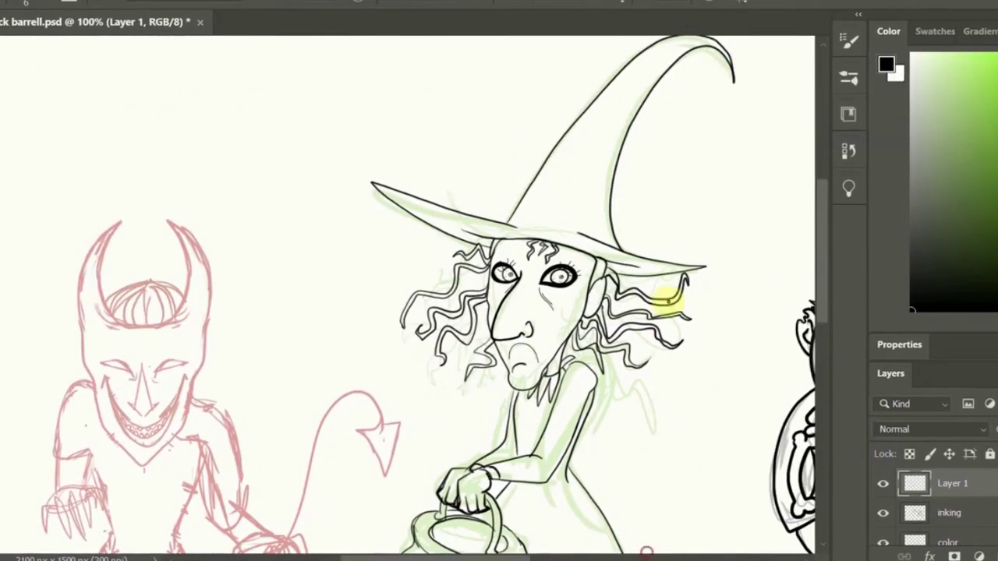
- Set up dark red inking on the inking layer with a vertical symmetry axis centred on the devil's face
left_click_drag(530, 463, 811, 306)
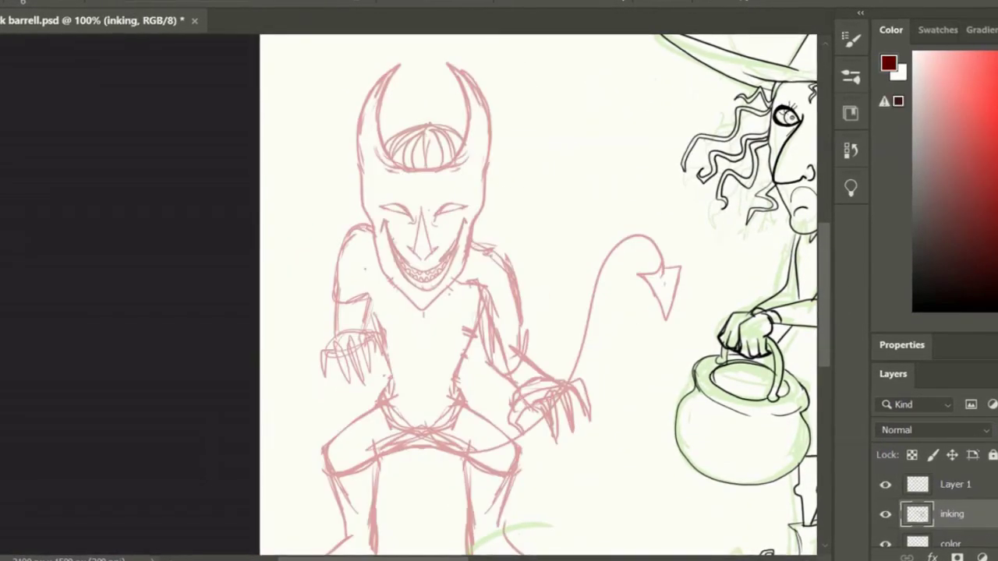
key("ctrl+plus")
key("ctrl+plus")
key("ctrl+plus")
right_click(116, 107)
mouse_move(376, 228)
left_mouse_down()
mouse_move(389, 181)
mouse_move(425, 209)
left_mouse_up()
key("ctrl+minus")
key("ctrl+minus")
key("ctrl+minus")
key("ctrl+minus")
left_click_drag(453, 304, 407, 305)
- Ink the devil's mirrored facial features: the wide grin with jagged teeth, the pointed nose and the slanted eyes
key("ctrl+plus")
key("ctrl+plus")
key("ctrl+plus")
key("ctrl+plus")
left_click_drag(427, 209, 376, 228)
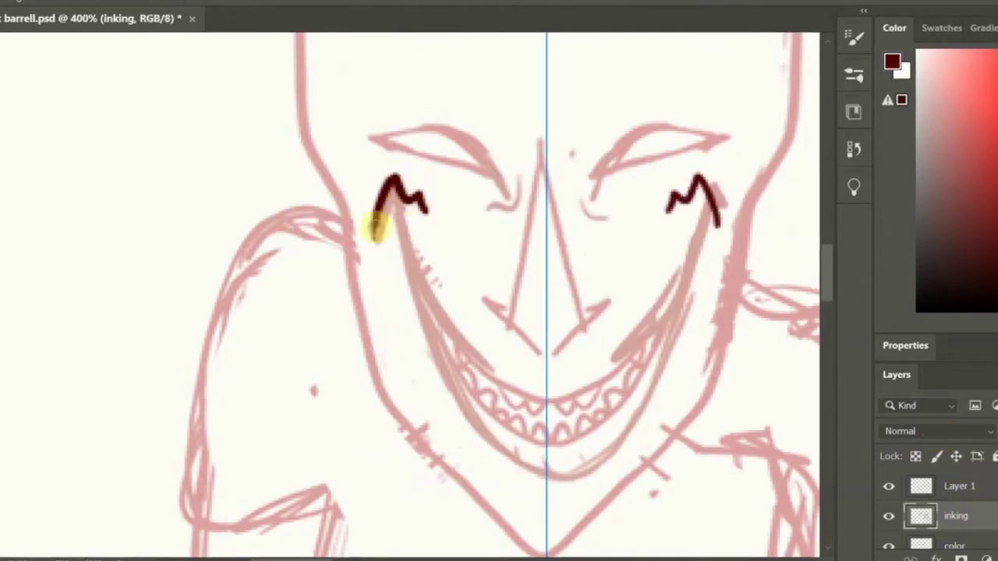
mouse_move(390, 184)
left_mouse_down()
mouse_move(457, 335)
mouse_move(525, 200)
mouse_move(584, 397)
mouse_move(530, 468)
mouse_move(494, 461)
mouse_move(507, 452)
mouse_move(438, 367)
mouse_move(439, 319)
mouse_move(430, 345)
mouse_move(461, 374)
mouse_move(529, 397)
left_mouse_up()
left_click_drag(516, 184, 490, 208)
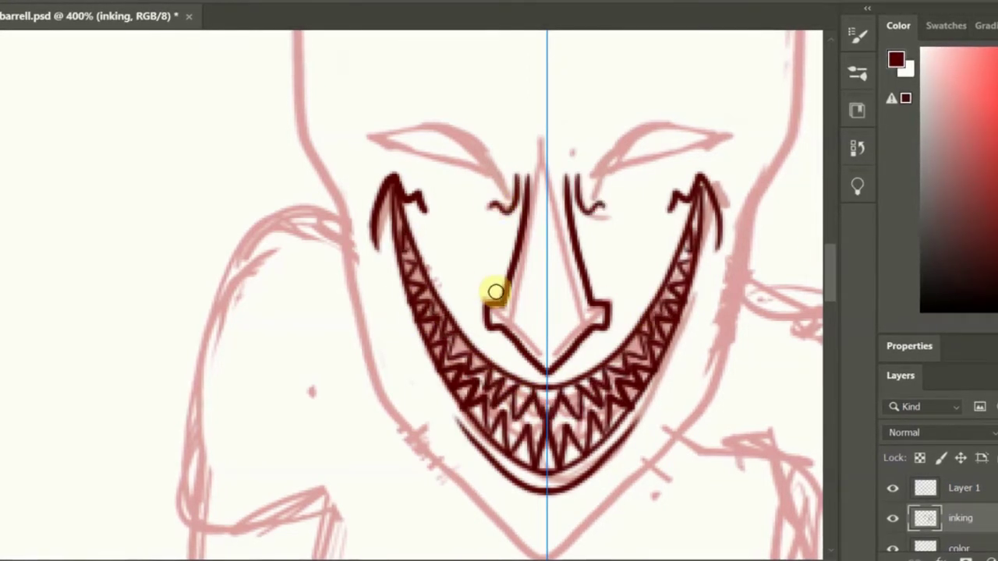
left_click_drag(494, 289, 473, 291)
mouse_move(506, 191)
left_mouse_down()
mouse_move(490, 163)
mouse_move(414, 126)
left_mouse_up()
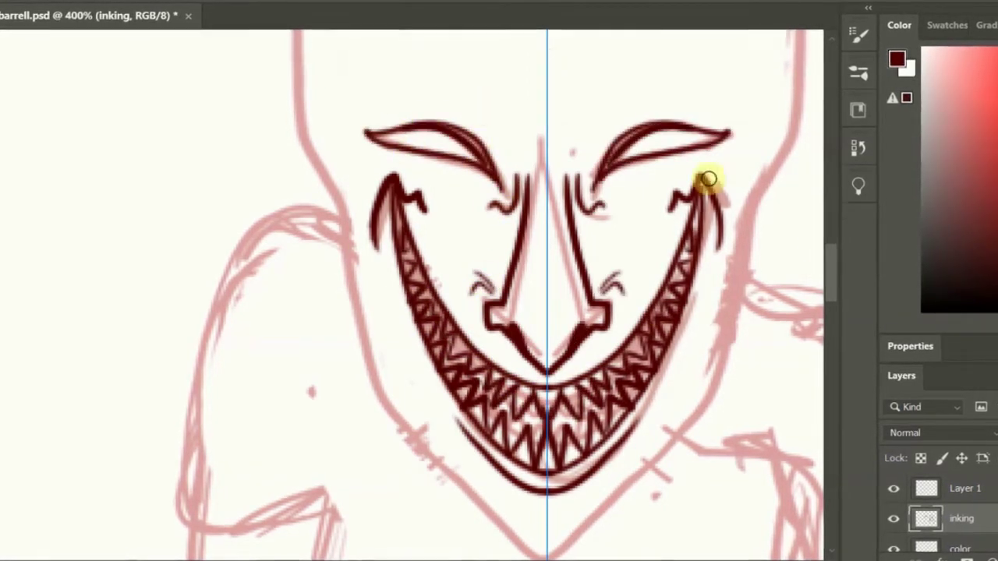
left_click_drag(708, 178, 721, 195)
- Ink the devil's ribbed hair tuft and both curved horns symmetrically
key("ctrl+plus")
scroll(562, 345, "up", 6)
mouse_move(589, 142)
left_mouse_down()
mouse_move(386, 238)
mouse_move(590, 365)
mouse_move(545, 371)
left_mouse_up()
mouse_move(586, 148)
left_mouse_down()
mouse_move(490, 361)
mouse_move(436, 374)
left_mouse_up()
left_click_drag(587, 148, 413, 337)
key("ctrl+minus")
scroll(652, 390, "up", 3)
mouse_move(454, 49)
left_mouse_down()
mouse_move(476, 479)
mouse_move(546, 491)
left_mouse_up()
mouse_move(457, 49)
left_mouse_down()
mouse_move(283, 414)
mouse_move(301, 534)
left_mouse_up()
- Ink the sides of the devil's head down to the pointed jaw and add a small mark on the chin
scroll(290, 133, "down", 5)
left_click_drag(290, 133, 408, 516)
scroll(599, 221, "down", 4)
left_click_drag(681, 134, 546, 262)
left_click_drag(525, 204, 584, 200)
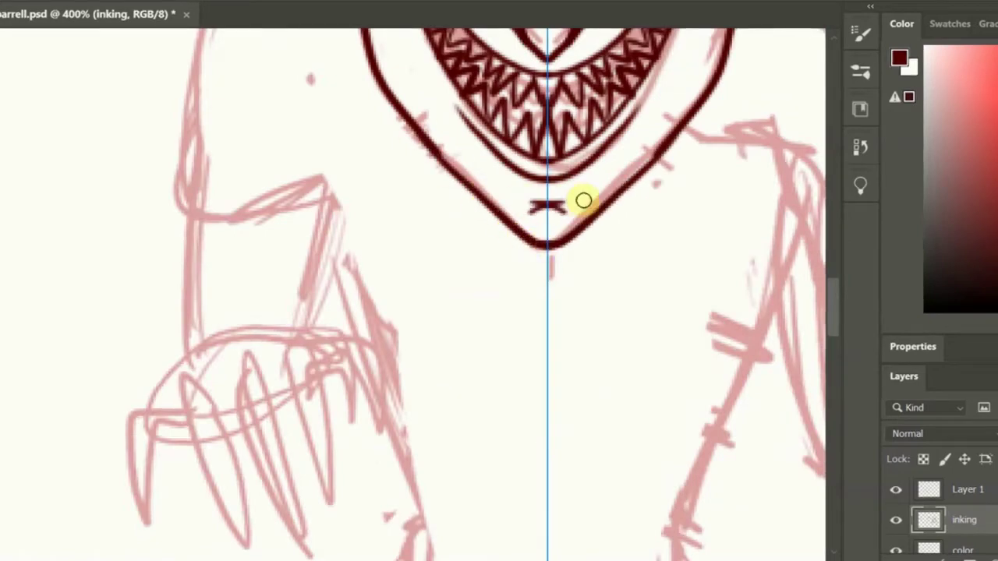
- Ink the mirrored crease lines around the devil's eyes and brow
scroll(584, 201, "up", 5)
left_click_drag(623, 251, 722, 179)
key("ctrl+z")
key("ctrl+z")
left_click_drag(600, 300, 784, 256)
scroll(553, 152, "up", 5)
- Ink both sides of the devil's torso from the armpits down to the hips
scroll(841, 291, "down", 10)
mouse_move(339, 85)
left_mouse_down()
mouse_move(412, 418)
mouse_move(378, 467)
left_mouse_up()
scroll(425, 187, "down", 3)
left_click_drag(425, 187, 357, 275)
scroll(846, 361, "down", 3)
- Ink the devil's mirrored thighs, knees and lower legs
left_click_drag(334, 327, 546, 222)
mouse_move(360, 54)
left_mouse_down()
mouse_move(133, 289)
mouse_move(226, 386)
left_mouse_up()
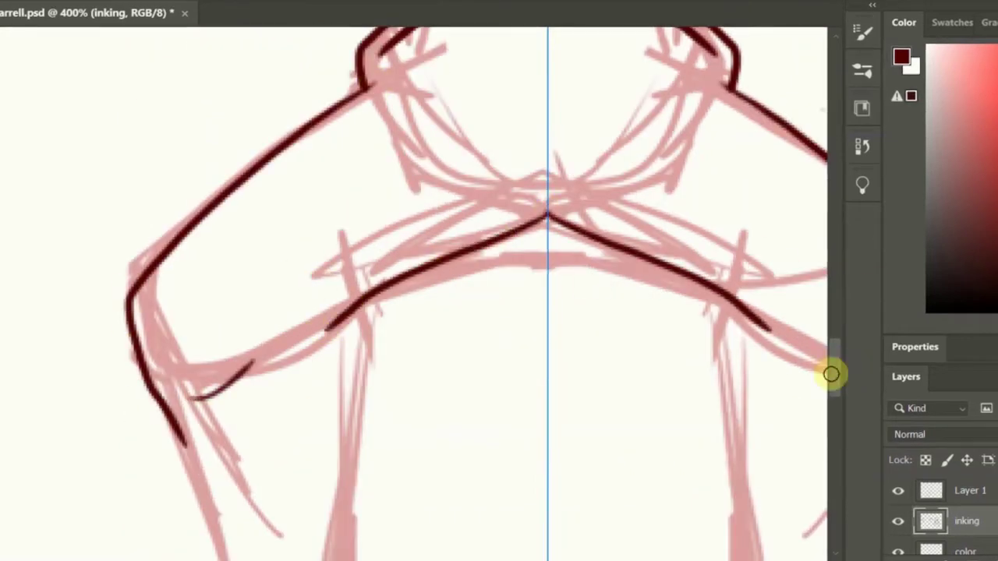
scroll(831, 374, "down", 5)
left_click_drag(363, 35, 306, 485)
left_click_drag(177, 147, 205, 441)
- Ink the devil's mirrored ankles and feet with long clawed toes
scroll(843, 412, "down", 3)
left_click_drag(237, 249, 16, 398)
left_click_drag(101, 360, 23, 480)
key("ctrl+z")
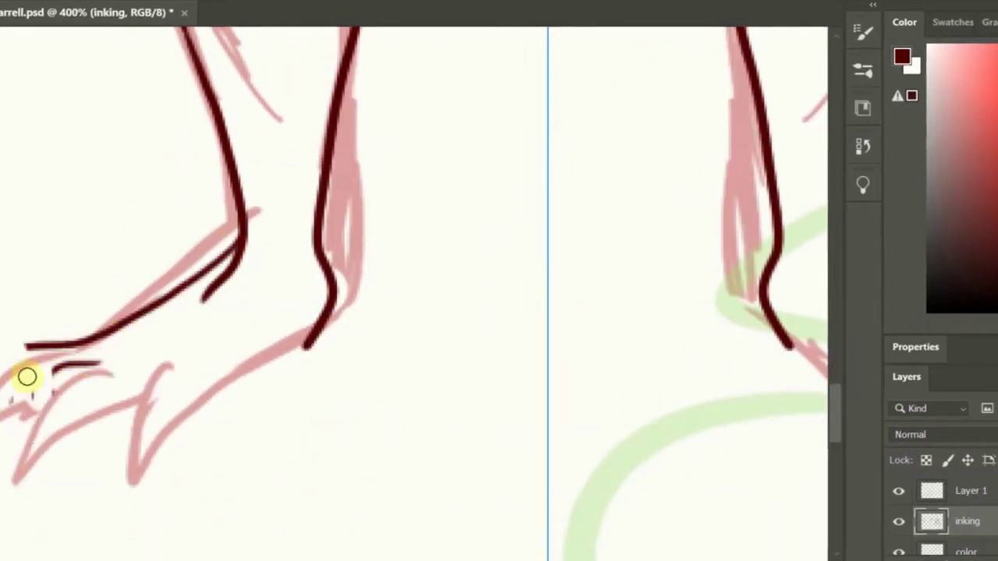
left_click_drag(26, 374, 94, 340)
mouse_move(304, 347)
left_mouse_down()
mouse_move(145, 383)
mouse_move(100, 335)
left_mouse_up()
left_click_drag(47, 374, 16, 467)
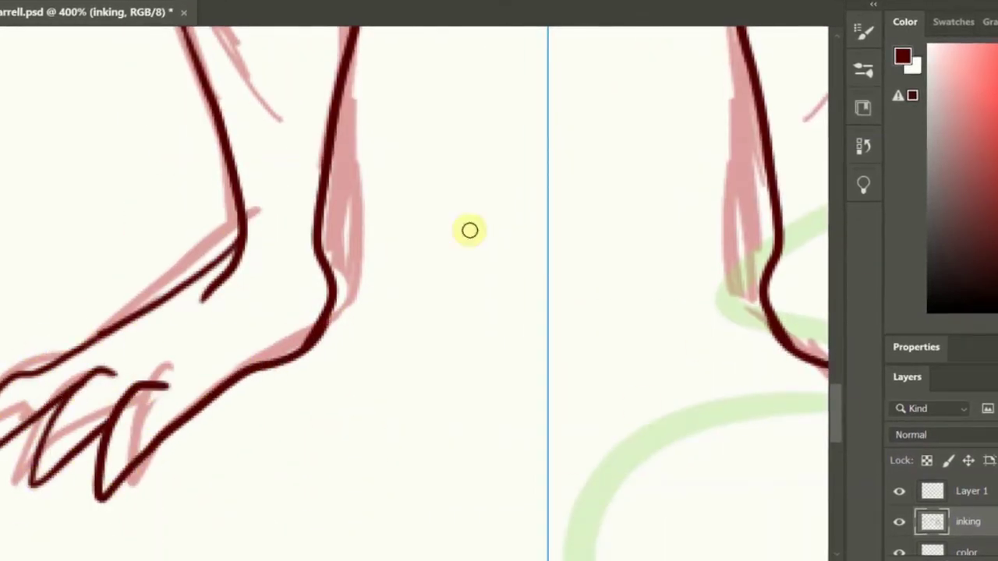
- Ink the devil's arm on the trouser-free sketch's left side, the armpit line and the chest muscle lines
scroll(847, 282, "up", 10)
key("ctrl+minus")
mouse_move(343, 238)
left_mouse_down()
mouse_move(283, 310)
mouse_move(287, 468)
left_mouse_up()
mouse_move(343, 327)
left_mouse_down()
mouse_move(338, 341)
mouse_move(357, 370)
left_mouse_up()
left_click_drag(405, 487, 542, 477)
left_click_drag(545, 491, 558, 512)
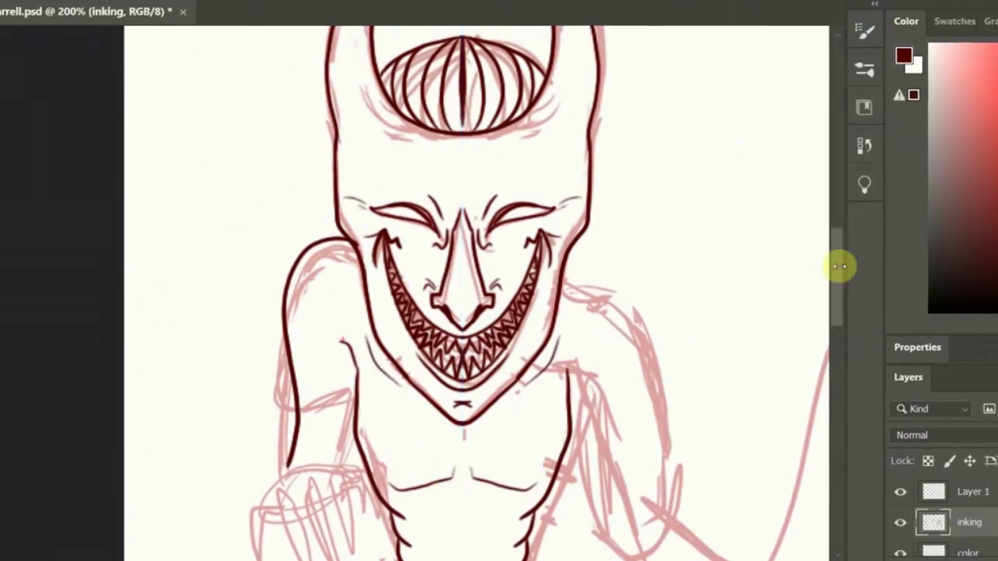
- Ink the shoulder, upper arm and forearm of the devil's arm on the tail side
scroll(839, 265, "down", 5)
left_click_drag(653, 132, 662, 265)
scroll(579, 151, "up", 2)
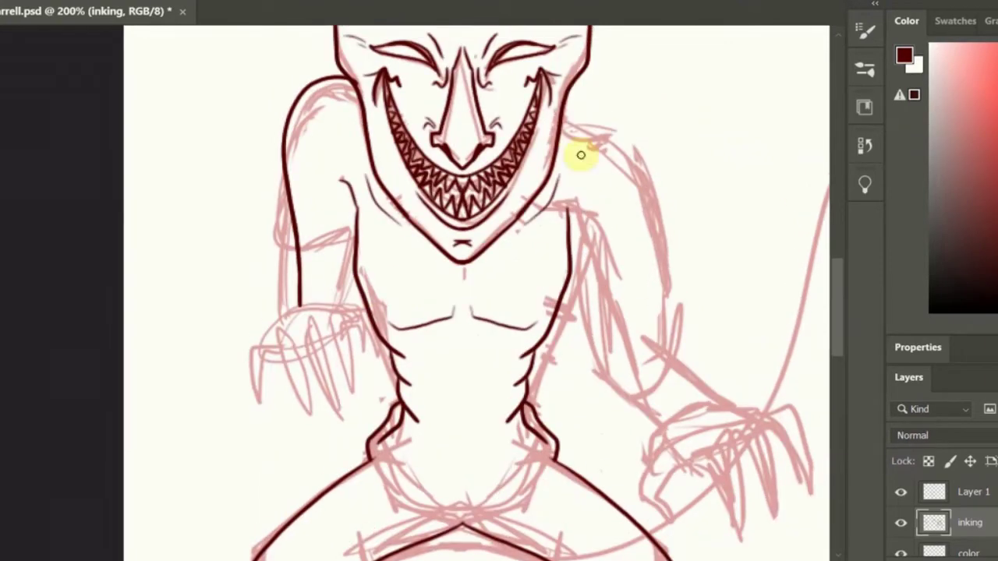
mouse_move(579, 151)
left_mouse_down()
mouse_move(598, 312)
mouse_move(668, 419)
left_mouse_up()
key("ctrl+plus")
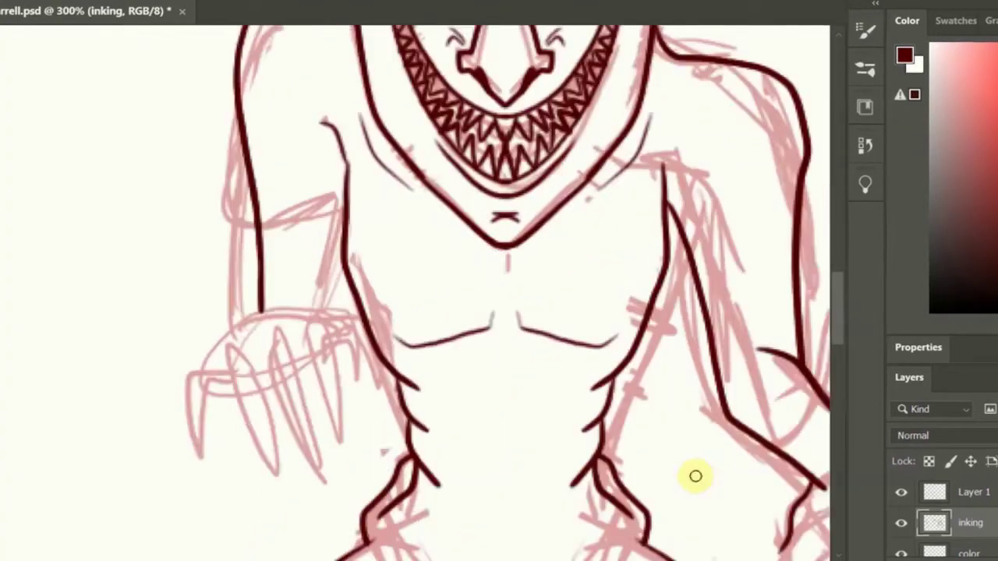
- Ink the thumb and the curled clawed fingers of the devil's hand on the tail side
scroll(771, 343, "right", 5)
scroll(771, 343, "down", 2)
mouse_move(265, 365)
left_mouse_down()
mouse_move(366, 475)
mouse_move(243, 451)
left_mouse_up()
left_click_drag(320, 269, 429, 430)
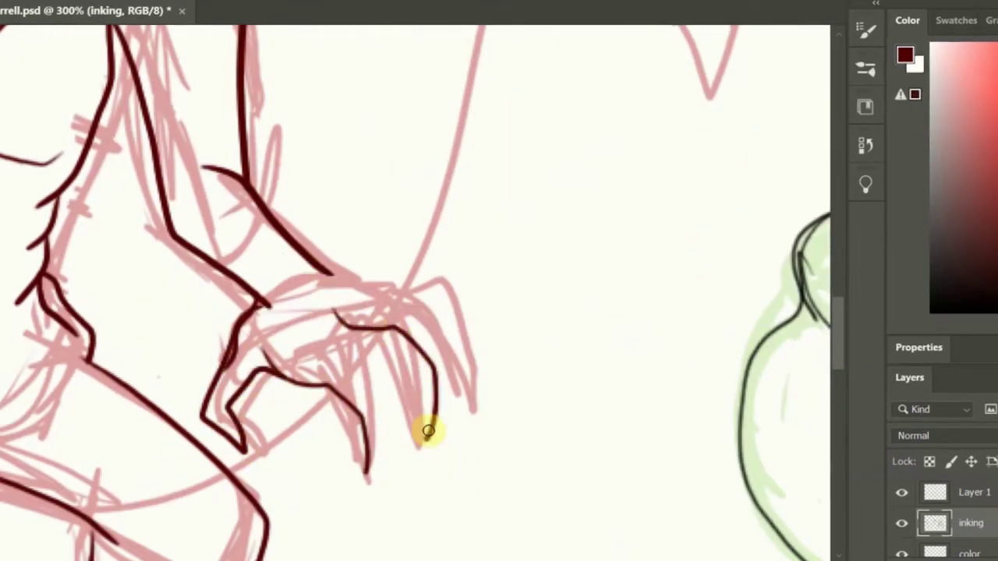
mouse_move(339, 347)
left_mouse_down()
mouse_move(385, 385)
mouse_move(364, 482)
left_mouse_up()
scroll(842, 338, "down", 3)
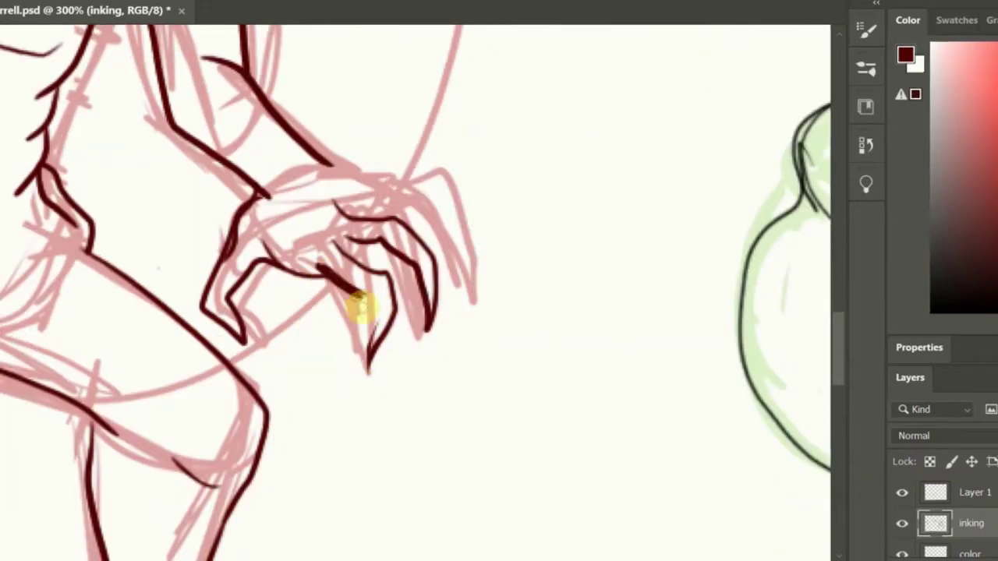
- Refine the claws of the tail-side hand and ink the back of the hand with its outermost finger
left_click_drag(358, 304, 368, 376)
left_click_drag(388, 267, 425, 343)
left_click(5, 11)
left_click(389, 244)
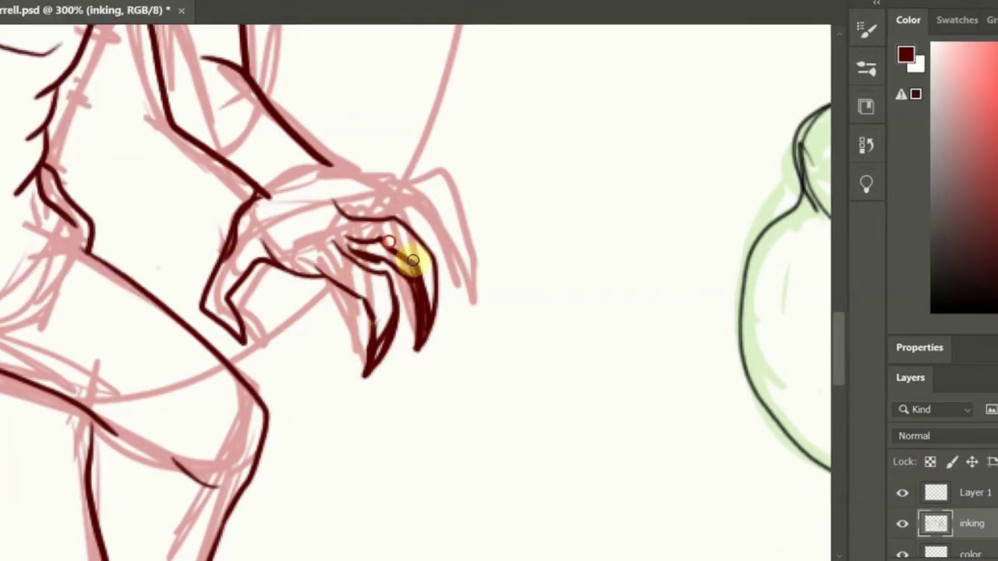
mouse_move(328, 162)
left_mouse_down()
mouse_move(461, 285)
mouse_move(426, 328)
left_mouse_up()
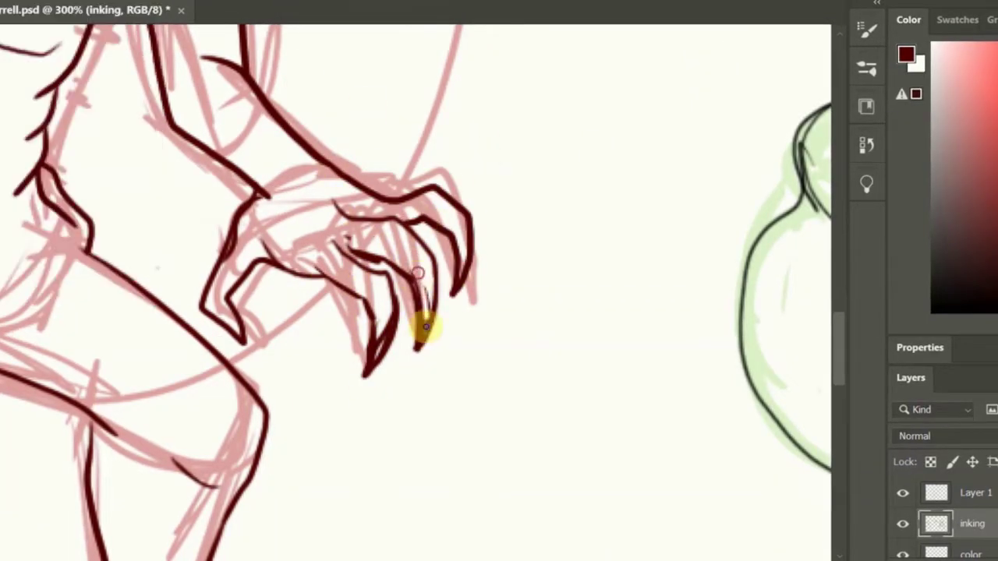
- Ink the devil's other hand with its long hanging claws, thumb and knuckle outline
scroll(356, 256, "up", 10)
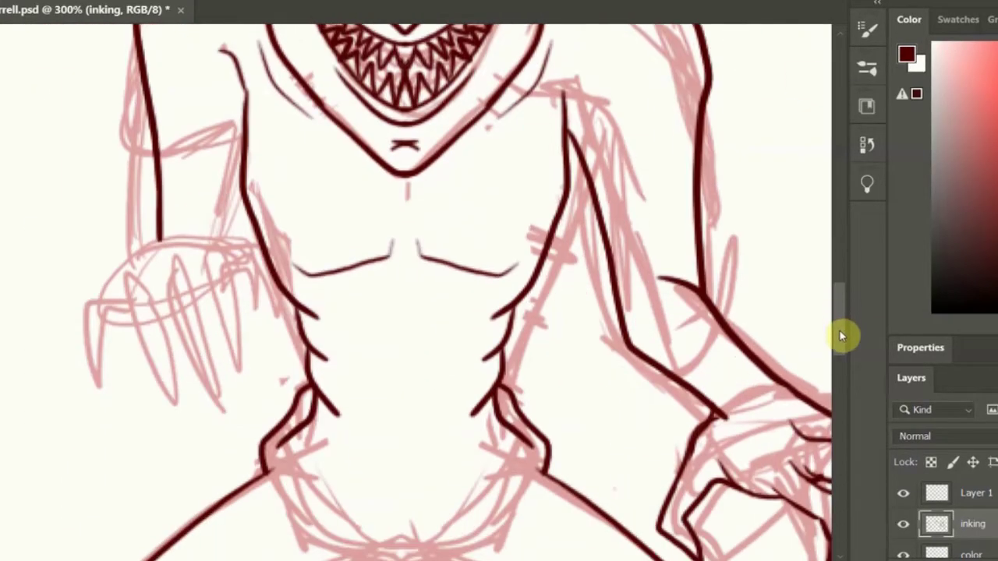
scroll(841, 336, "down", 2)
left_click_drag(109, 246, 194, 336)
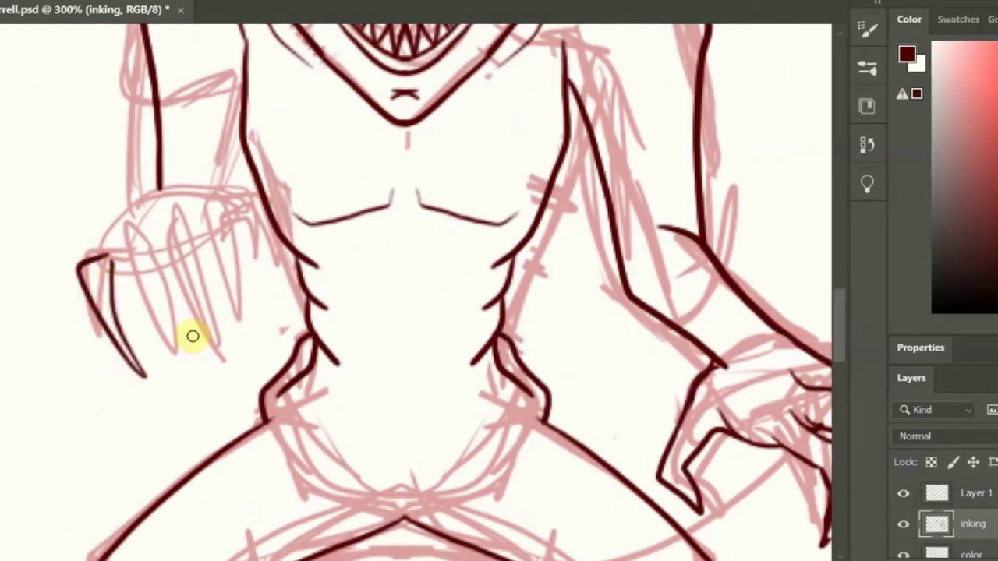
key("ctrl+z")
mouse_move(82, 265)
left_mouse_down()
mouse_move(139, 355)
mouse_move(133, 227)
left_mouse_up()
mouse_move(120, 249)
left_mouse_down()
mouse_move(178, 228)
mouse_move(222, 347)
left_mouse_up()
mouse_move(204, 212)
left_mouse_down()
mouse_move(245, 256)
mouse_move(248, 320)
left_mouse_up()
mouse_move(261, 210)
left_mouse_down()
mouse_move(289, 205)
mouse_move(320, 267)
left_mouse_up()
mouse_move(257, 195)
left_mouse_down()
mouse_move(189, 189)
mouse_move(92, 257)
left_mouse_up()
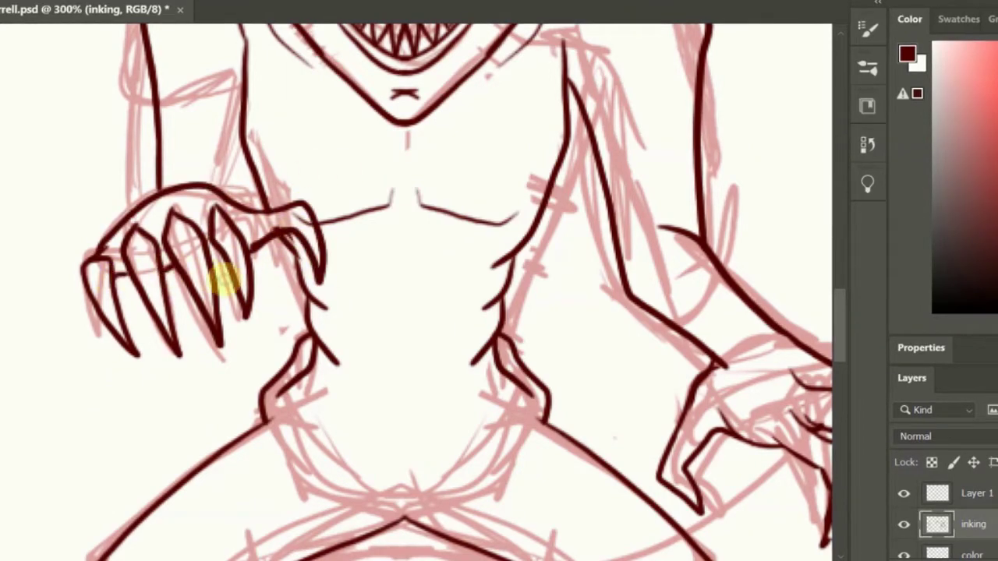
- Ink the devil's curved arrow-tipped tail, and add the abdomen and ankle detail lines
scroll(841, 229, "up", 6)
key("ctrl+minus")
key("ctrl+minus")
scroll(840, 322, "down", 3)
left_click_drag(622, 222, 638, 253)
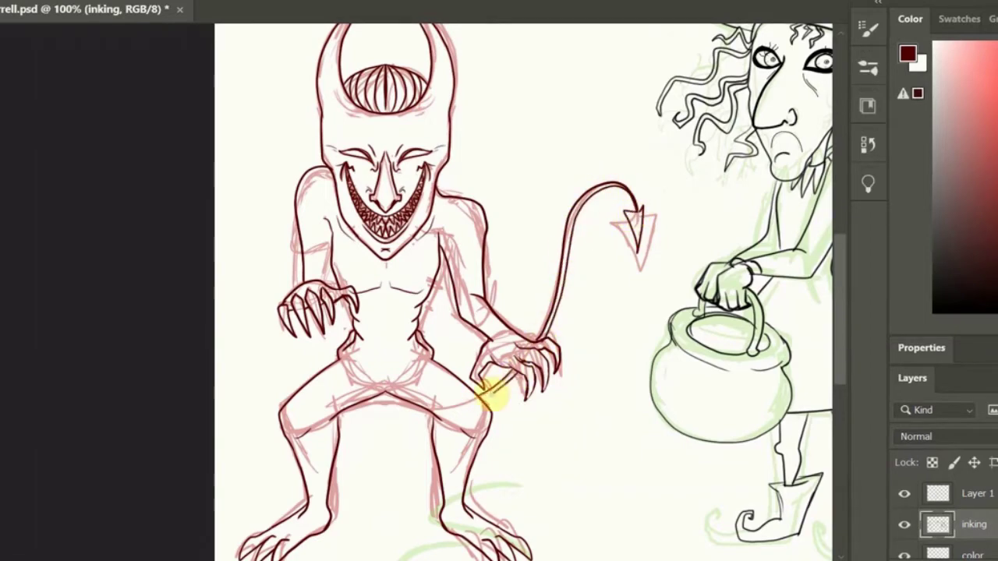
scroll(365, 336, "down", 1)
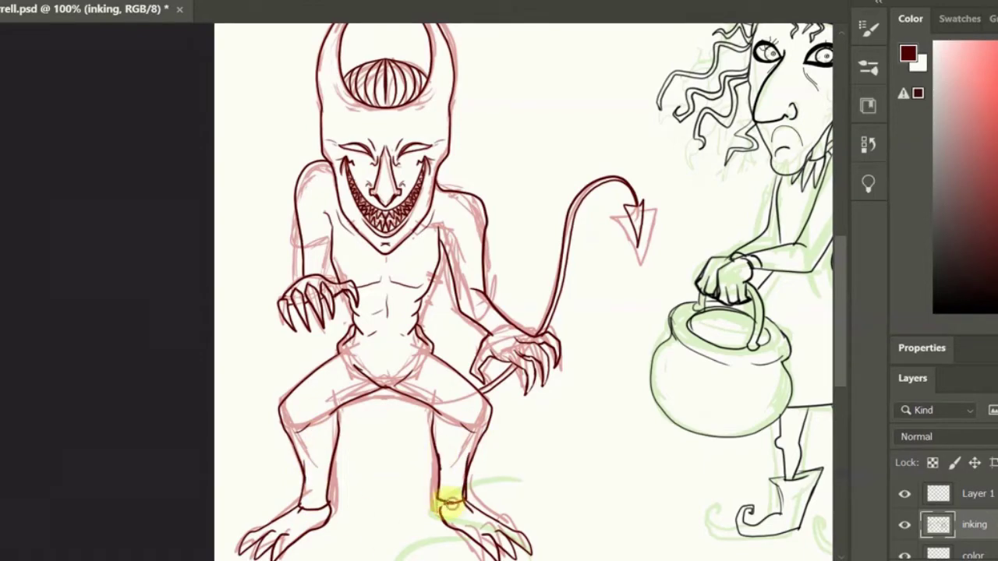
scroll(839, 373, "down", 2)
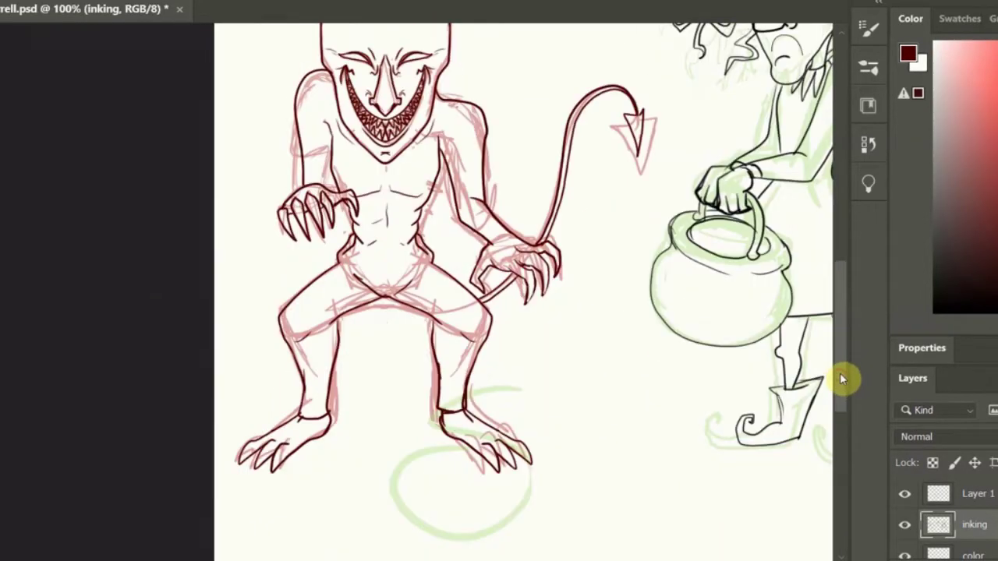
- Place a new vertical symmetry axis near the canvas edge, beside the devil's hanging hand
key("ctrl+minus")
key("ctrl+minus")
left_click(761, 0)
left_click(803, 47)
left_click_drag(376, 207, 67, 208)
key("Return")
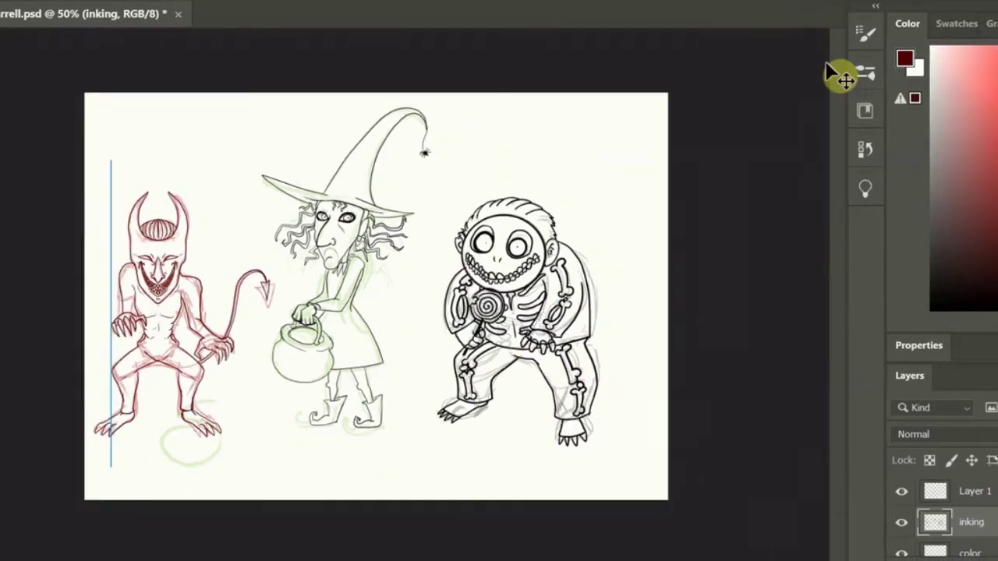
- Draw a symmetrical trident with three barbed prongs and a long straight shaft beside the devil
key("ctrl+plus")
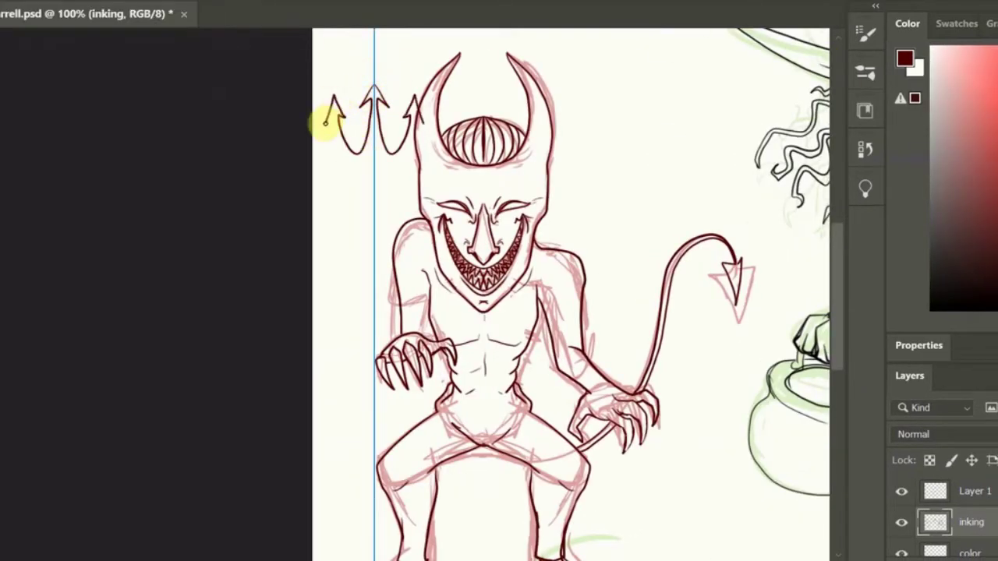
left_click_drag(373, 162, 363, 478)
scroll(364, 356, "down", 2)
scroll(839, 289, "up", 3)
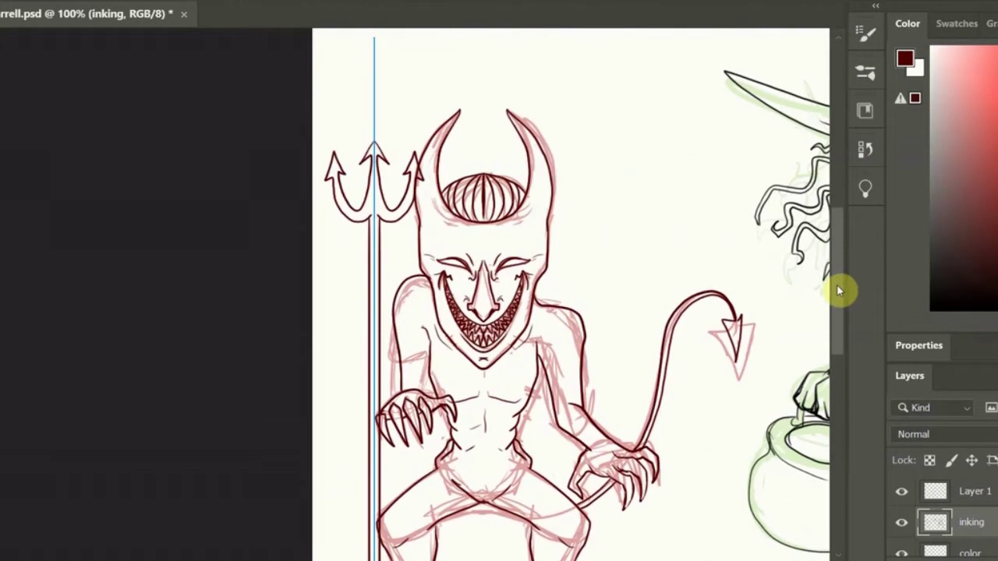
- Turn off the paint symmetry and touch up the trident's prongs next to the devil's horn
left_click(760, 0)
left_click(803, 7)
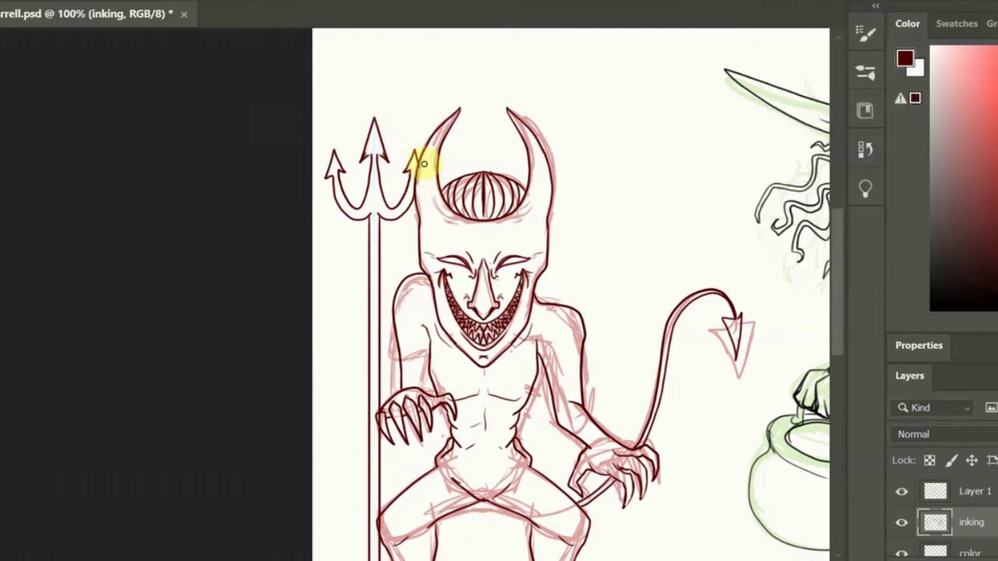
scroll(842, 382, "down", 2)
scroll(842, 383, "up", 2)
scroll(842, 383, "right", 4)
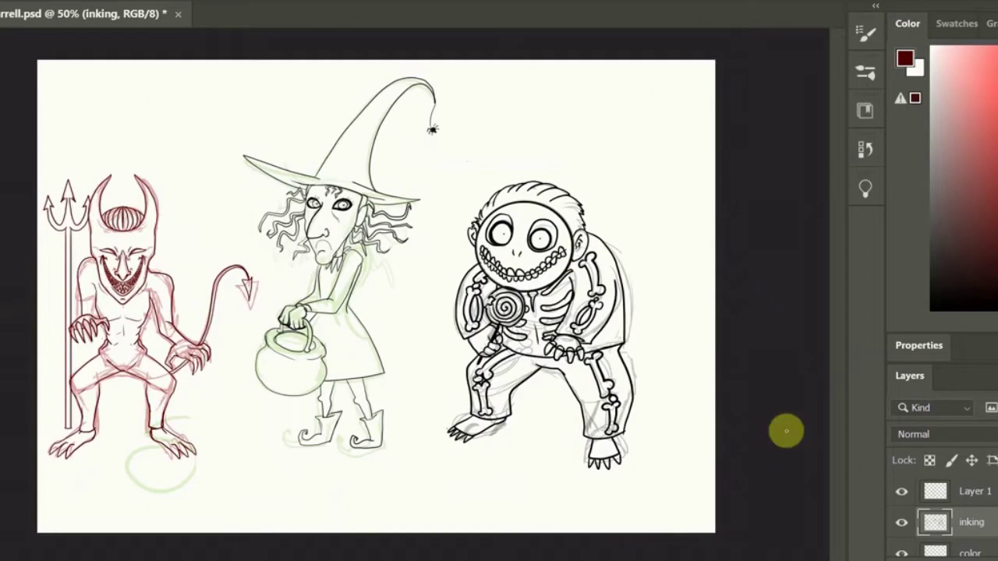
- Scale the skeleton-suited figure down with Free Transform and set it lower on the canvas
key("ctrl+t")
mouse_move(436, 180)
left_mouse_down()
mouse_move(686, 172)
mouse_move(646, 231)
left_mouse_up()
scroll(977, 511, "down", 2)
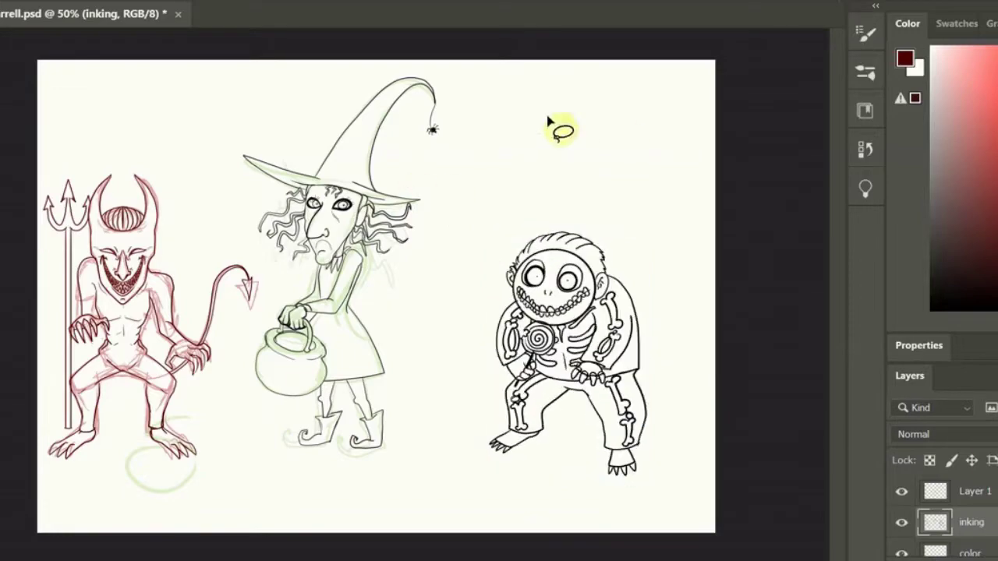
- Move the witch and the devil closer to the skeleton-suited figure and enlarge the devil slightly on the inking layer
left_click_drag(452, 148, 434, 129)
key("ctrl+t")
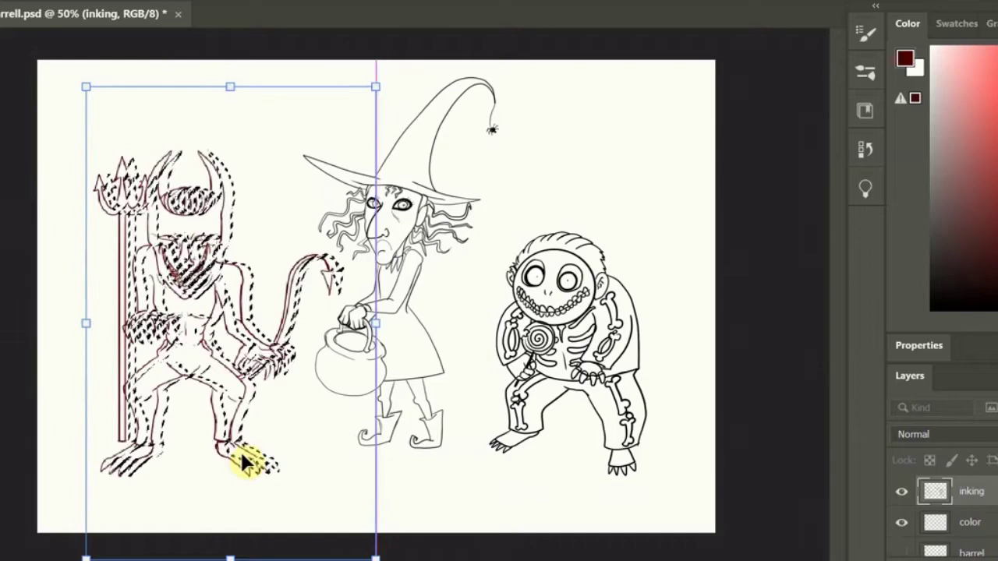
left_click(146, 2)
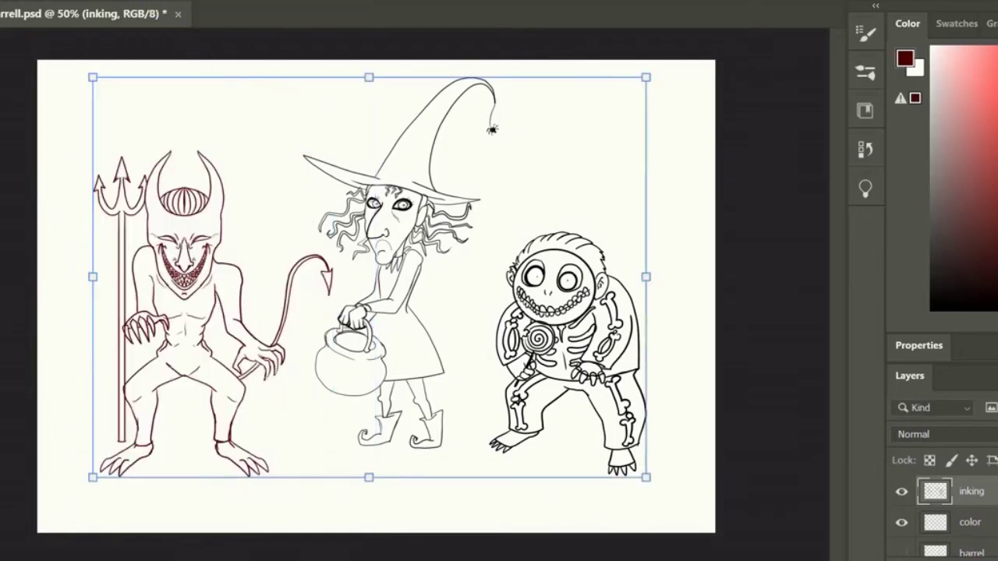
- Name the dark tinted layer below the inking "lighting" and paint a near-black floor with slanted sides under the figures
double_click(975, 522)
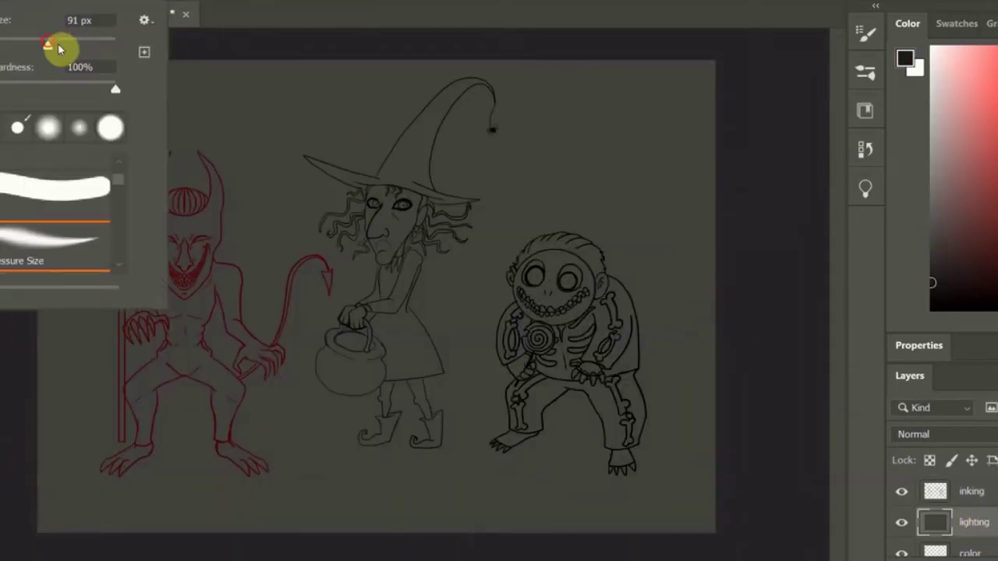
left_click_drag(44, 476, 611, 477)
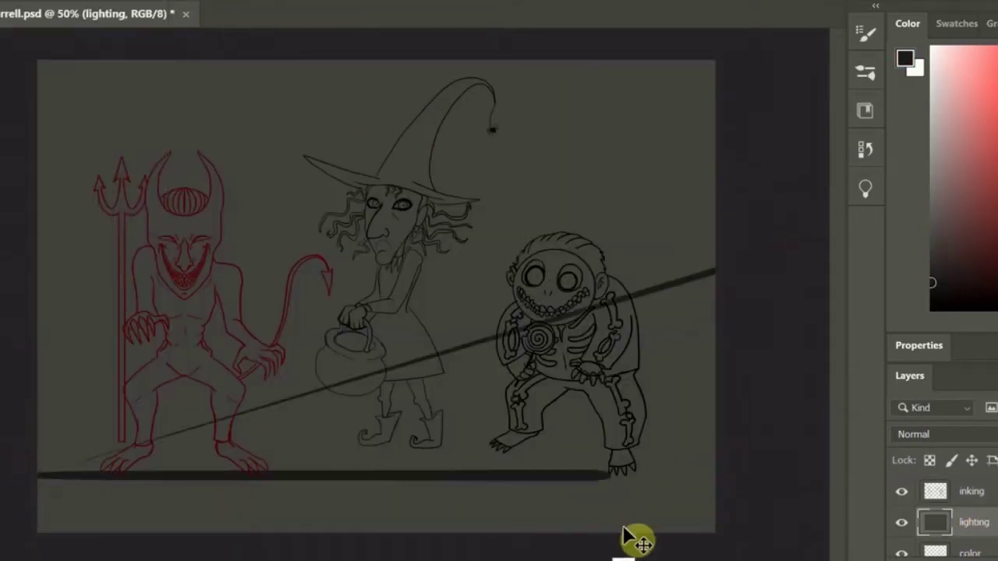
left_click_drag(38, 453, 715, 453)
left_click_drag(27, 408, 715, 409)
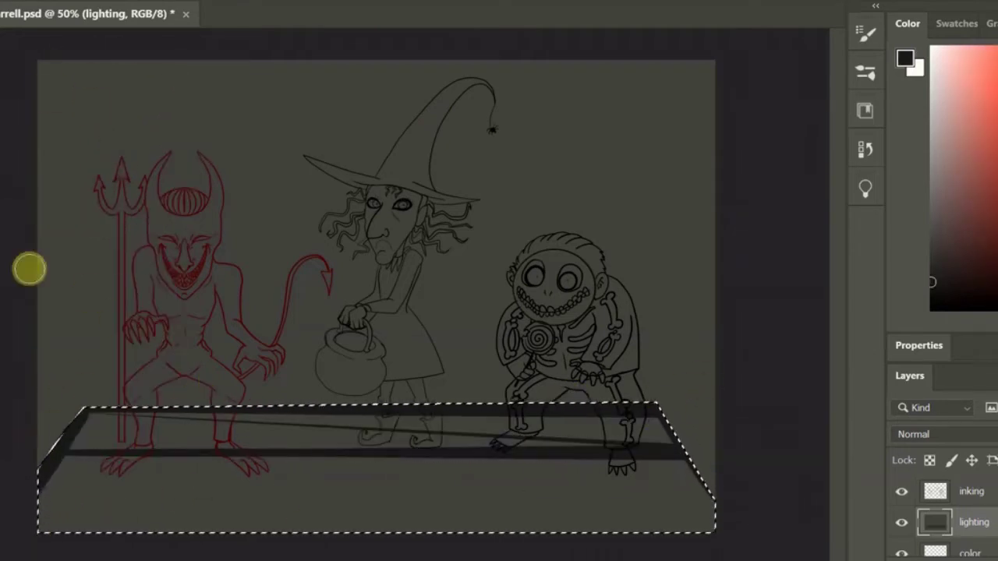
mouse_move(47, 507)
left_mouse_down()
mouse_move(223, 401)
mouse_move(544, 546)
left_mouse_up()
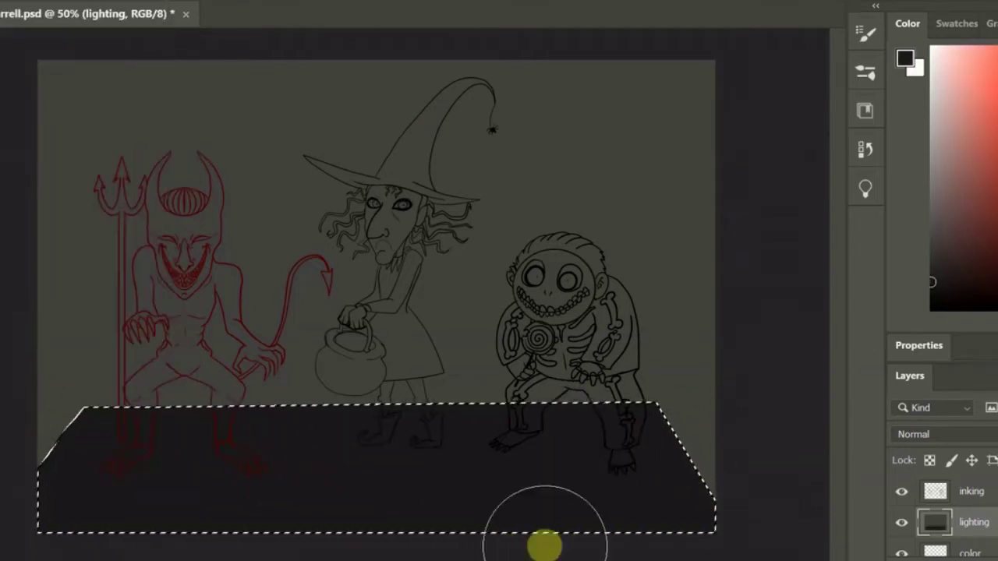
key("ctrl+d")
- Paint near-black vertical bands along both side edges of the canvas as side walls on the lighting layer
left_click_drag(704, 54, 726, 436)
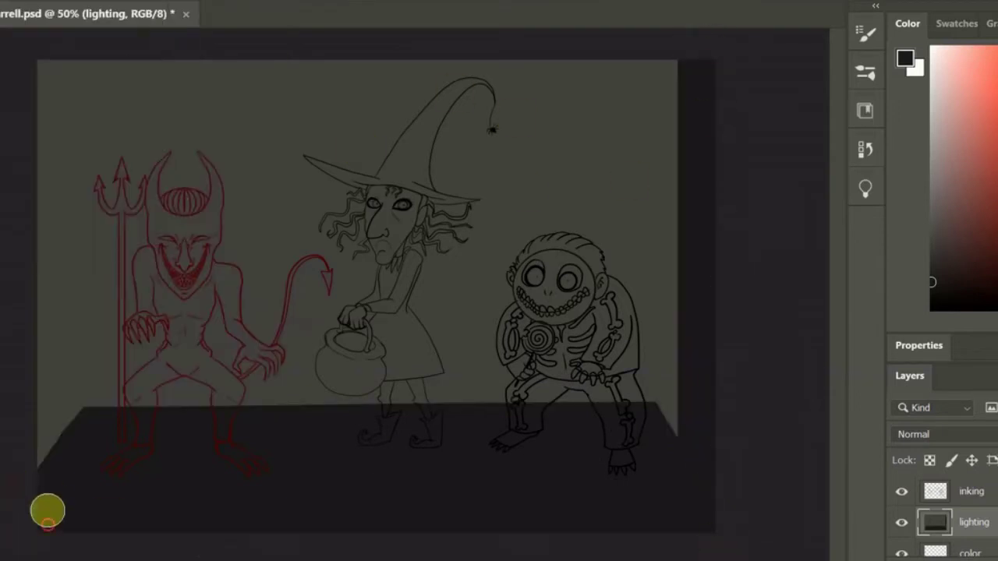
left_click_drag(47, 513, 56, 62)
key("ctrl+z")
left_click_drag(23, 456, 50, 55)
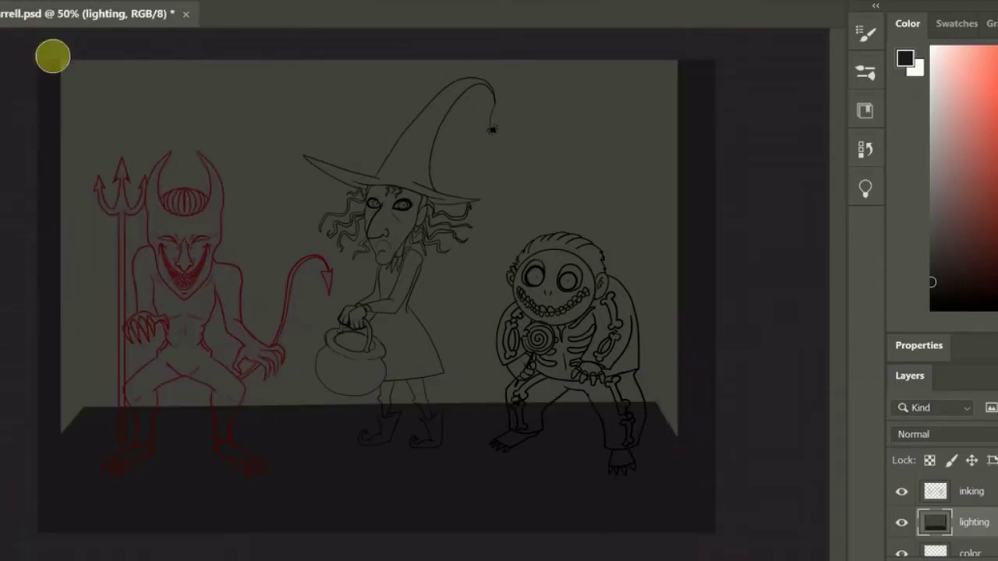
- Paint soft orange light inside a full-height rectangular selection spanning the area from the devil to the skeleton figure
left_click(931, 179)
right_click(23, 24)
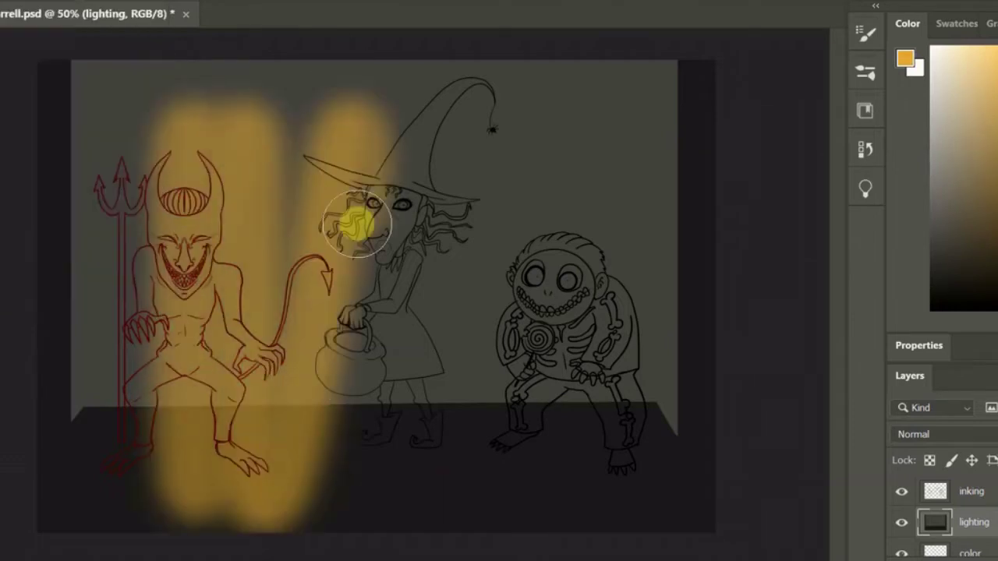
key("ctrl+z")
key("ctrl+z")
mouse_move(379, 297)
left_mouse_down()
mouse_move(557, 535)
mouse_move(613, 535)
left_mouse_up()
key("alt+BackSpace")
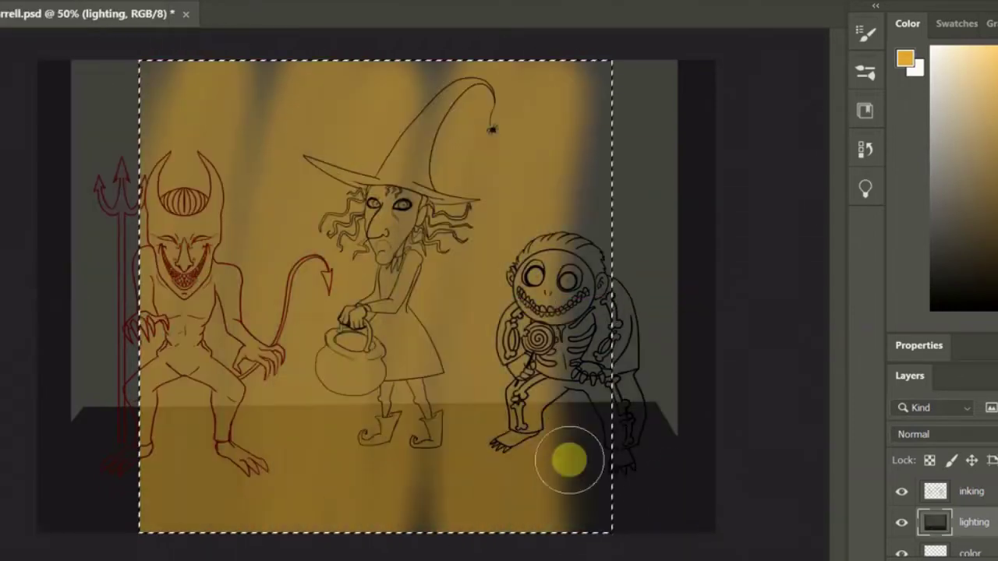
mouse_move(569, 462)
left_mouse_down()
mouse_move(289, 501)
mouse_move(407, 421)
mouse_move(297, 401)
mouse_move(553, 431)
mouse_move(581, 506)
mouse_move(399, 474)
mouse_move(247, 420)
mouse_move(567, 468)
mouse_move(597, 461)
left_mouse_up()
- Brush a brighter orange glow over the bodies of the witch, the skeleton figure and the devil
right_click(45, 40)
mouse_move(413, 343)
left_mouse_down()
mouse_move(391, 303)
mouse_move(390, 161)
mouse_move(345, 174)
mouse_move(372, 351)
mouse_move(398, 376)
mouse_move(425, 439)
left_mouse_up()
mouse_move(546, 249)
left_mouse_down()
mouse_move(515, 275)
mouse_move(544, 374)
mouse_move(603, 367)
mouse_move(521, 406)
mouse_move(515, 441)
left_mouse_up()
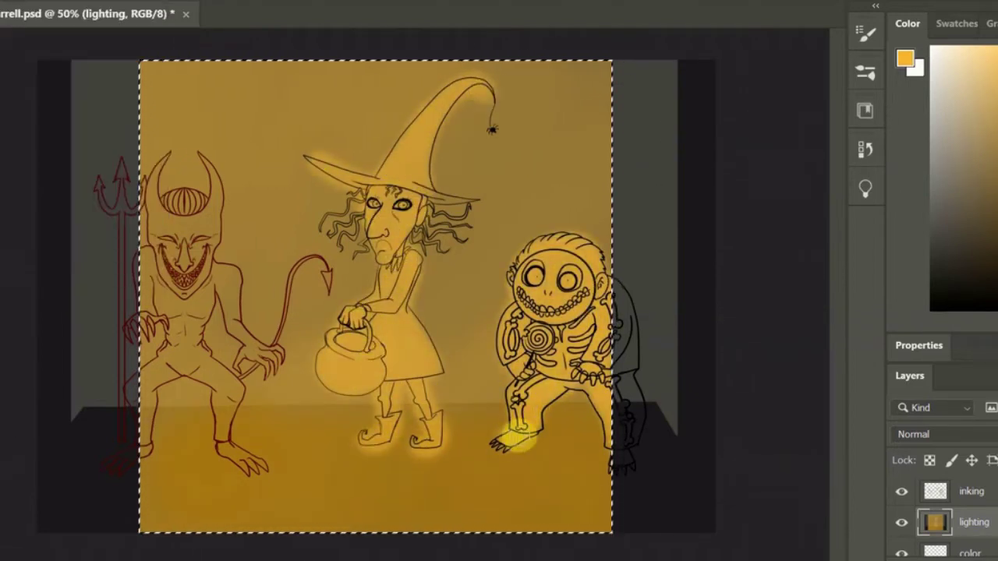
mouse_move(191, 273)
left_mouse_down()
mouse_move(161, 231)
mouse_move(148, 305)
mouse_move(223, 401)
mouse_move(267, 369)
mouse_move(257, 412)
left_mouse_up()
- Invert the selection and darken the areas outside the orange light with a soft black brush
key("ctrl+shift+i")
key("d")
right_click(165, 55)
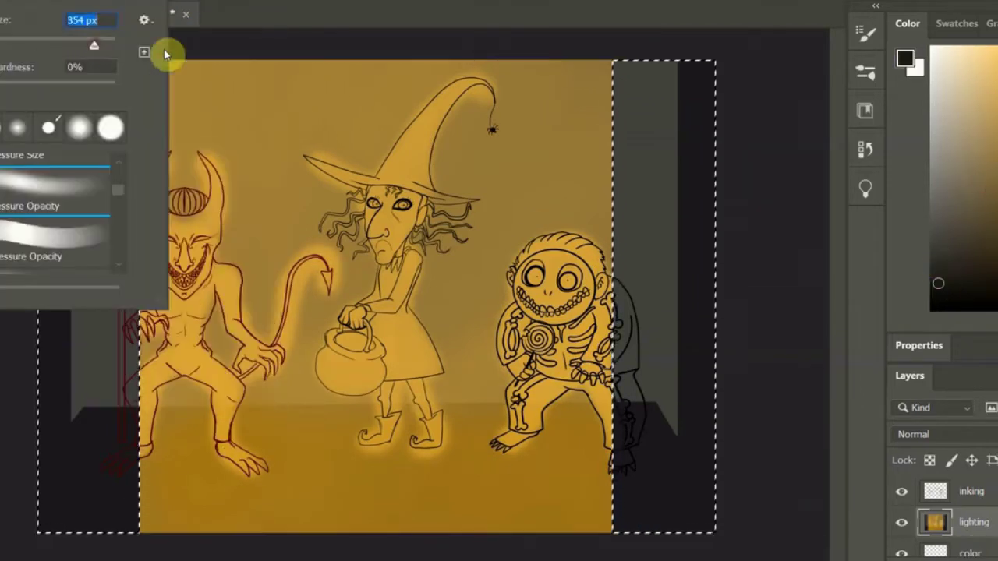
mouse_move(686, 94)
left_mouse_down()
mouse_move(740, 218)
mouse_move(257, 556)
left_mouse_up()
key("ctrl+d")
- Blend the vertical edges of the orange light with soft dark grey strokes using a color sampled beside the devil
left_click(254, 1)
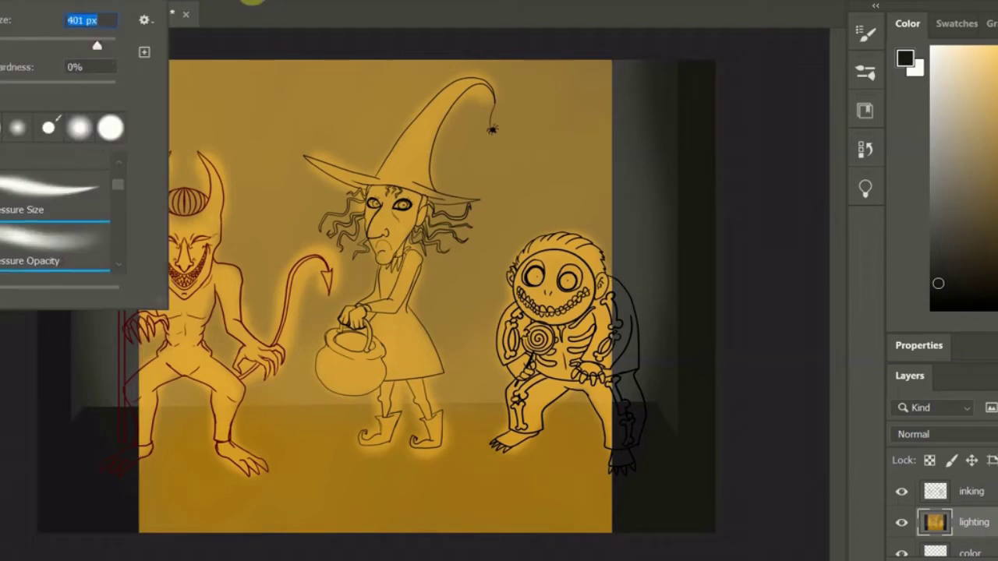
key("Return")
left_click(116, 211, "alt")
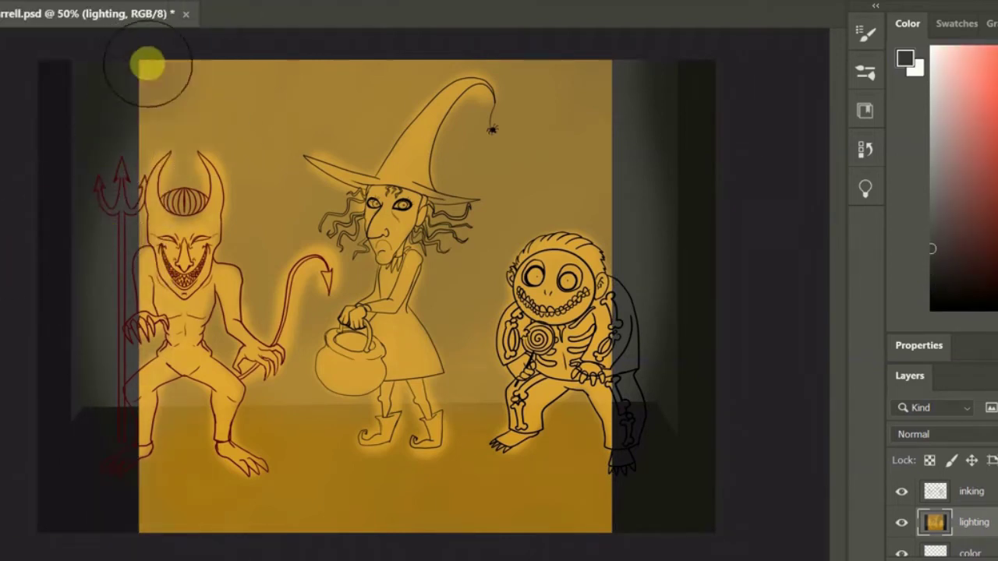
left_click_drag(145, 63, 144, 506)
left_click_drag(585, 74, 653, 513)
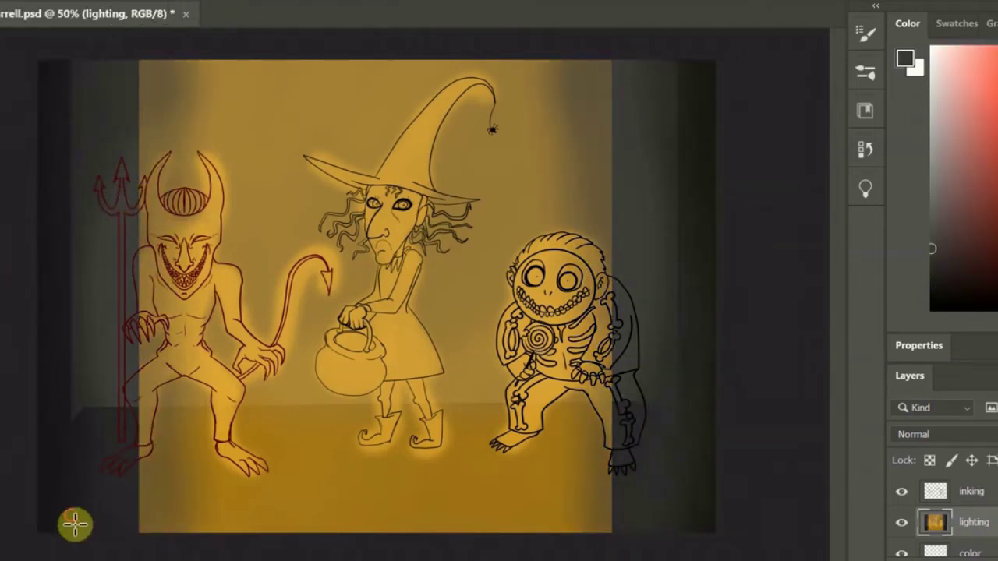
- Darken along the canvas's lower edge, and hide the lighting layer above the inking layer
left_click_drag(76, 524, 234, 541)
right_click(83, 201)
key("Return")
left_click_drag(78, 538, 725, 542)
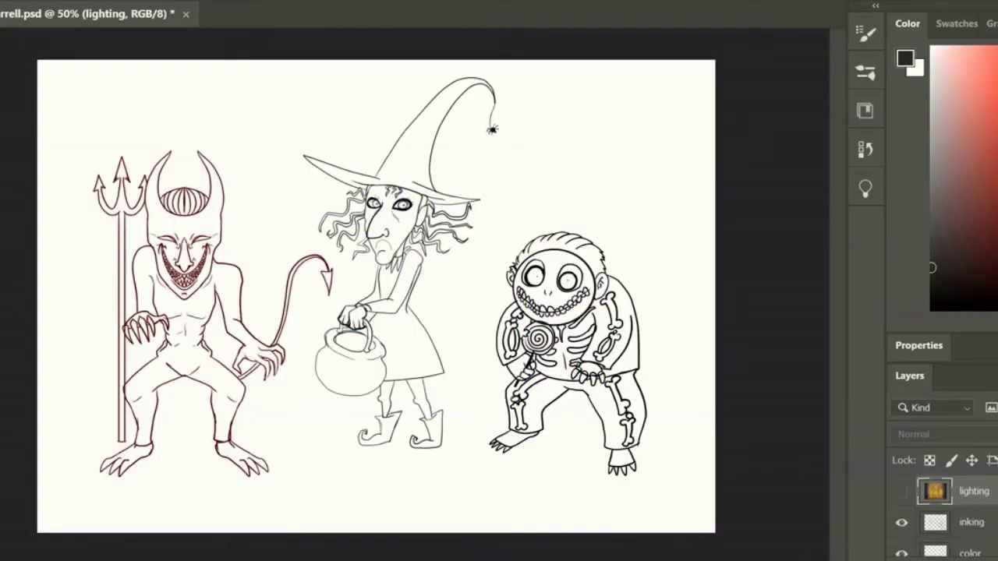
key("Delete")
- Select the enclosed areas of the devil's body, hands, tail and trident from the inking layer with the Magic Wand
left_click(207, 433)
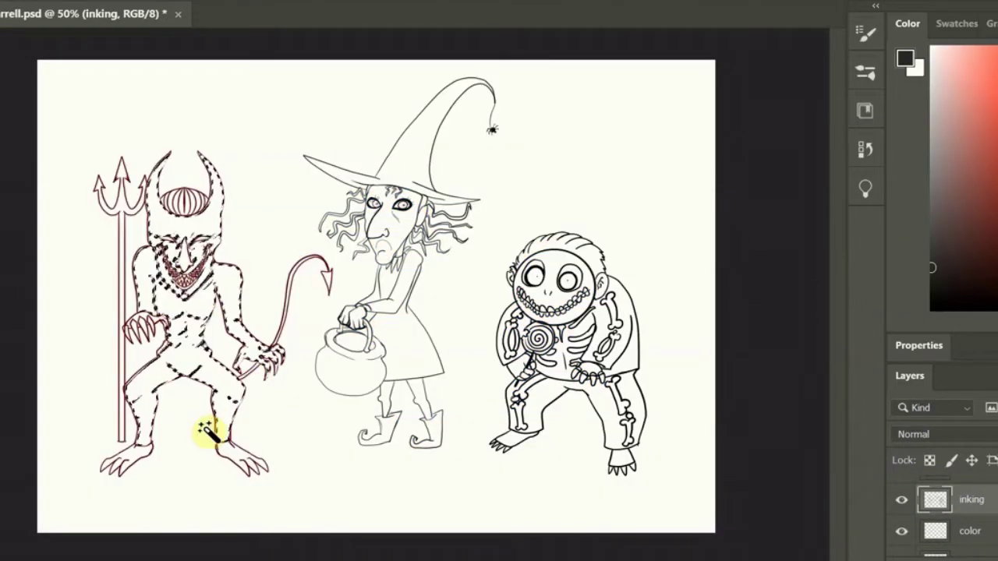
key("ctrl+plus")
left_click(278, 279, "shift")
scroll(412, 457, "left", 5)
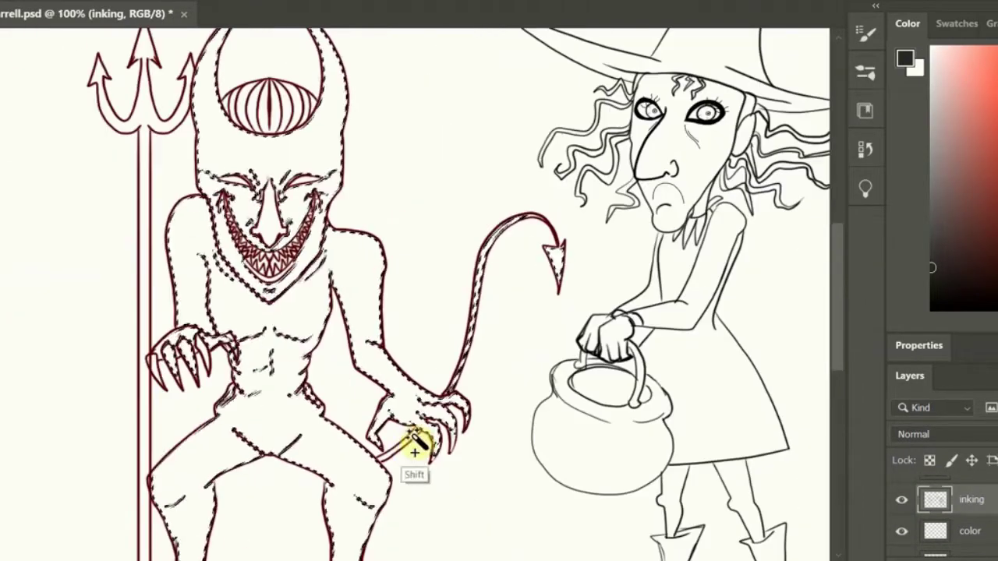
left_click(187, 374, "alt")
key("l")
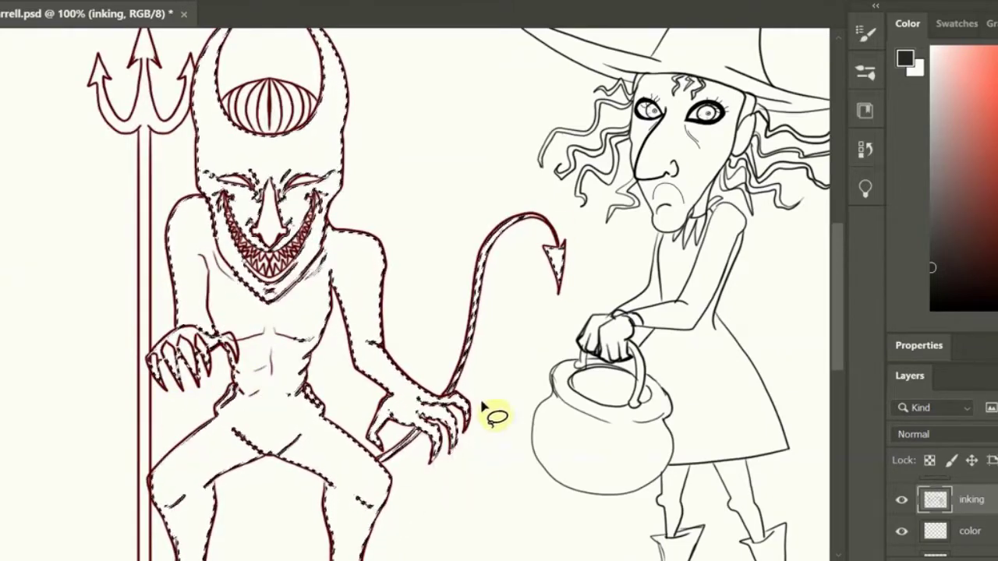
left_click(138, 216, "shift")
scroll(590, 141, "down", 3)
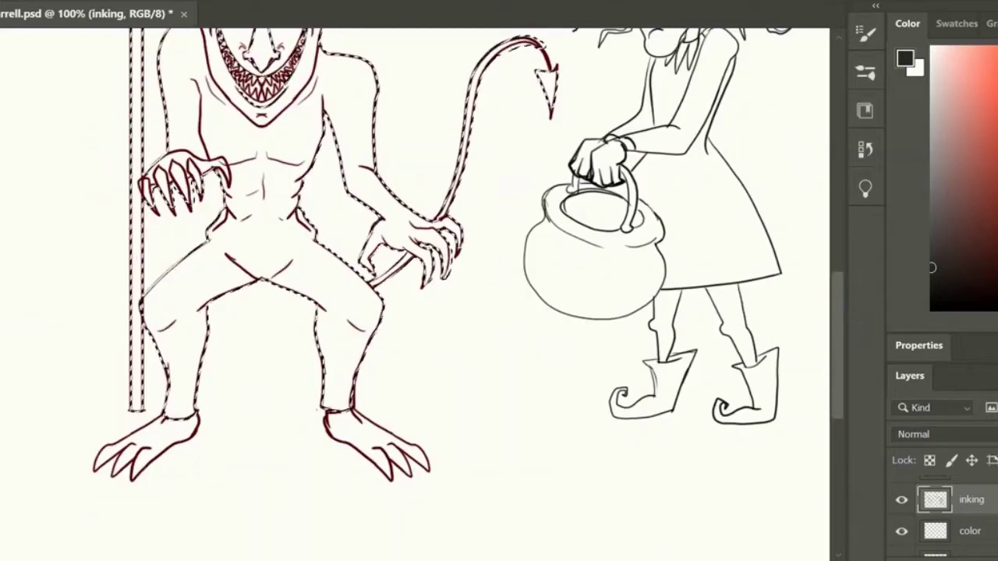
- Paint the selected devil, tail and trident solid red on the color layer with a large brush
left_click(970, 531)
key("ctrl+minus")
right_click(127, 201)
left_click_drag(180, 234, 132, 319)
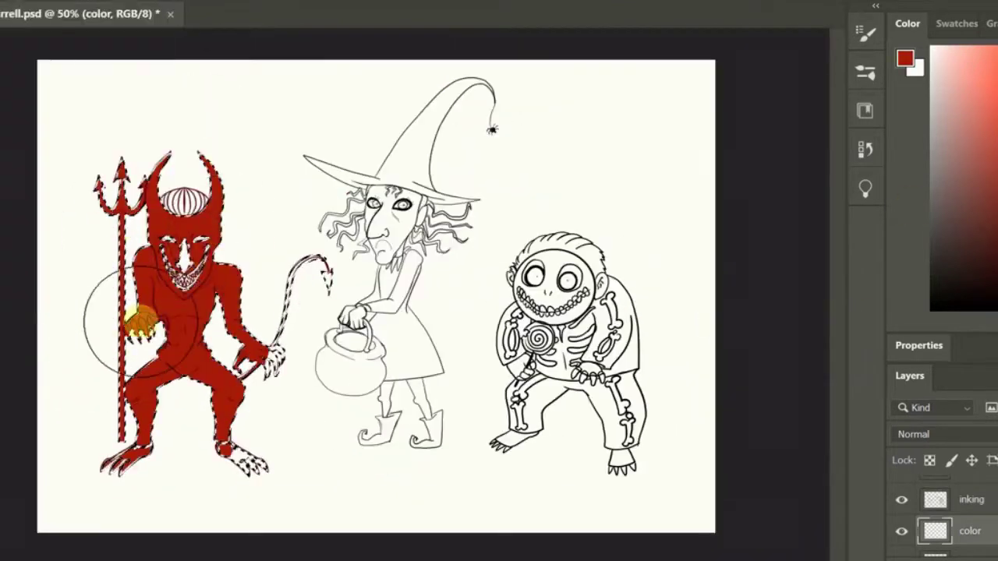
- Paint the devil's hair patch between the horns dark brown on the color layer
left_click(102, 0)
left_click(151, 2)
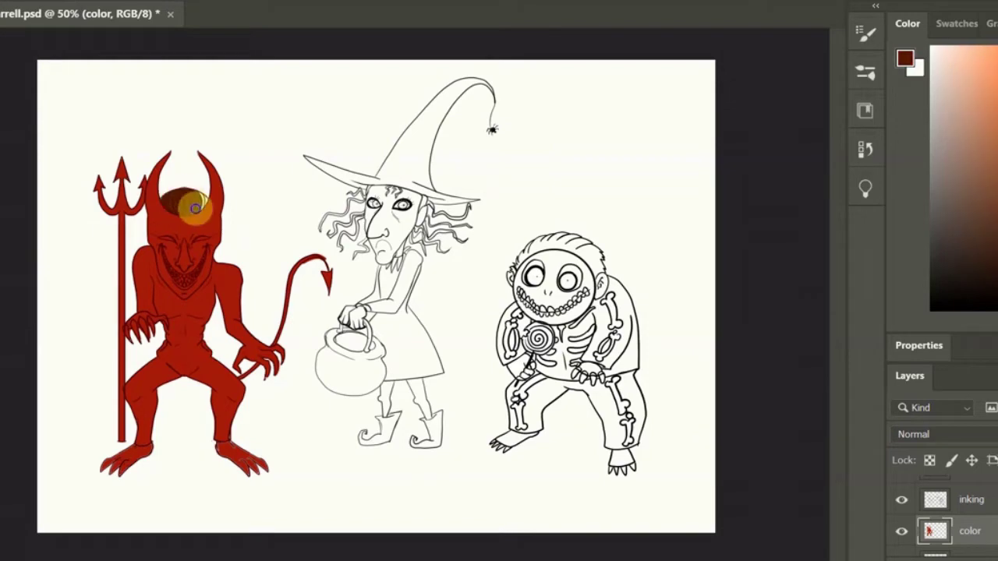
key("ctrl+plus")
right_click(18, 195)
key("Return")
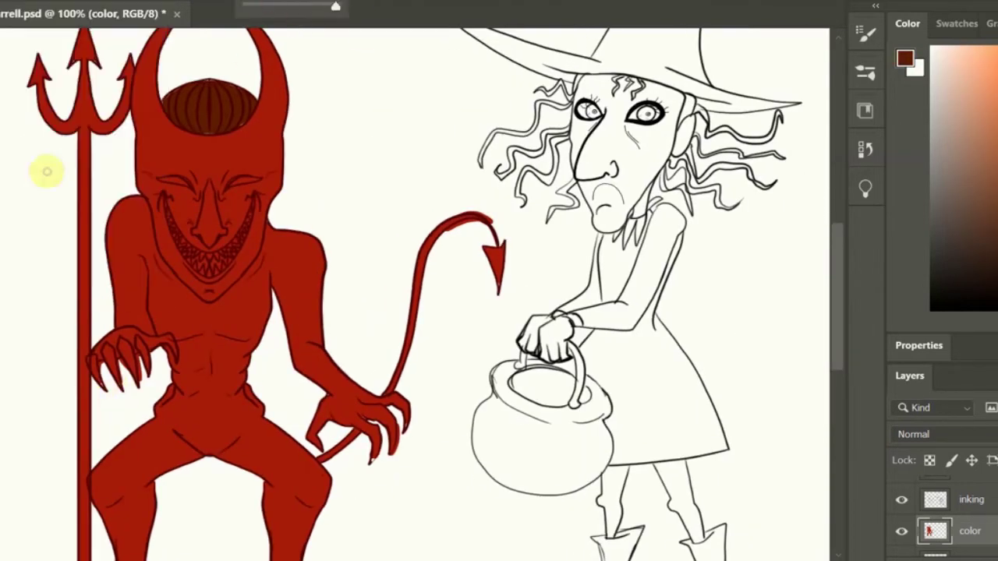
- Fill the uncolored gaps in the devil's tail and the hand beside it with the sampled body red
key("ctrl+plus")
key("ctrl+plus")
key("ctrl+minus")
key("ctrl+minus")
right_click(11, 44)
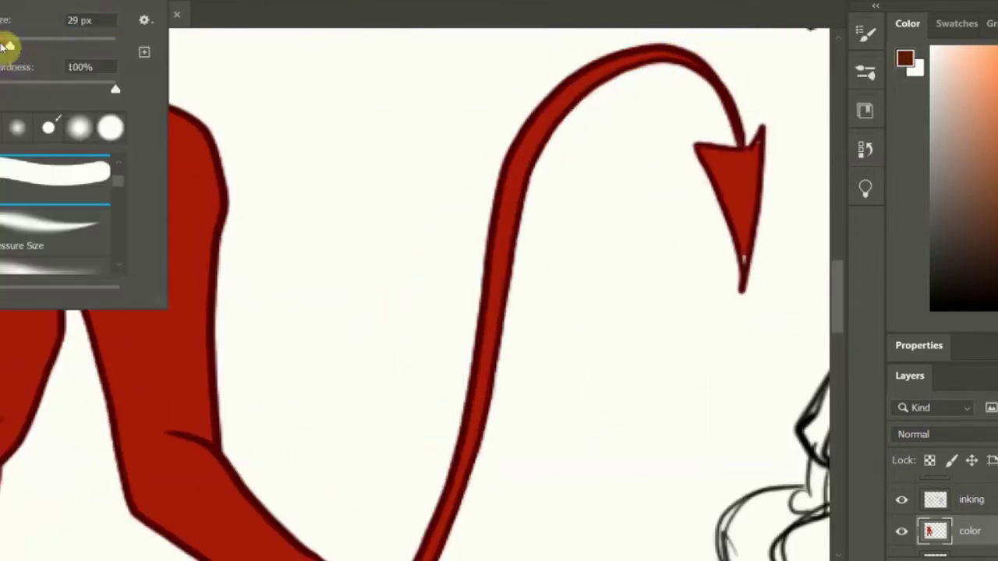
key("Return")
left_click(742, 244, "alt")
key("ctrl+plus")
key("ctrl+plus")
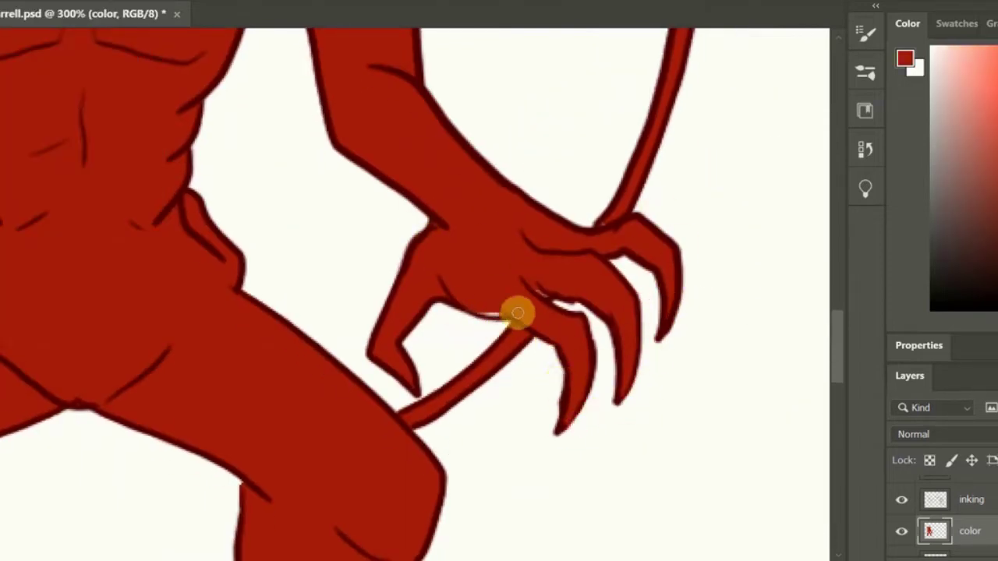
- Fill the red gaps in the devil's clawed hand beside the trident and clean up stray color and outlines around the claws
left_click_drag(843, 365, 839, 319)
left_click(82, 270, "alt")
left_click(161, 147, "alt")
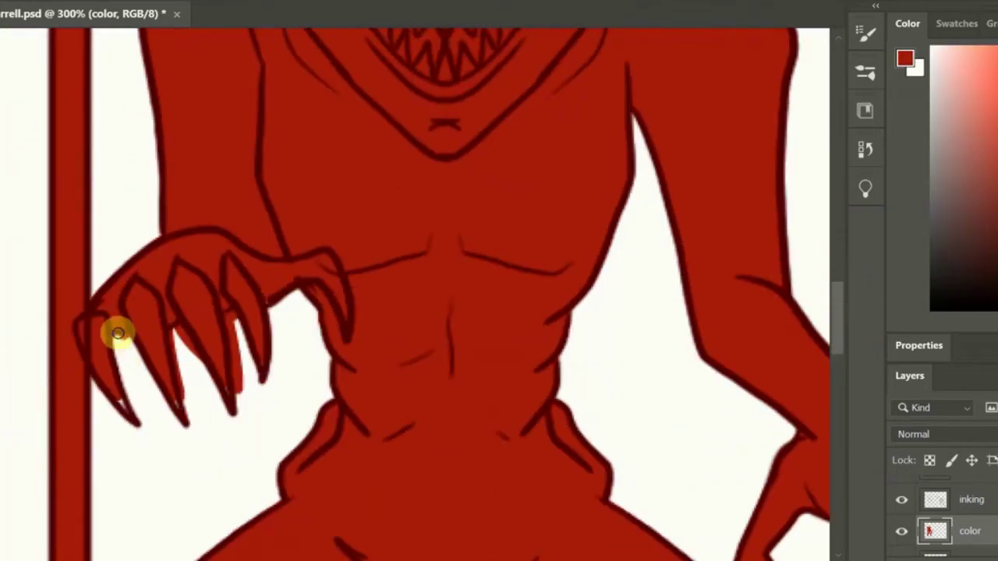
left_click(296, 279, "ctrl")
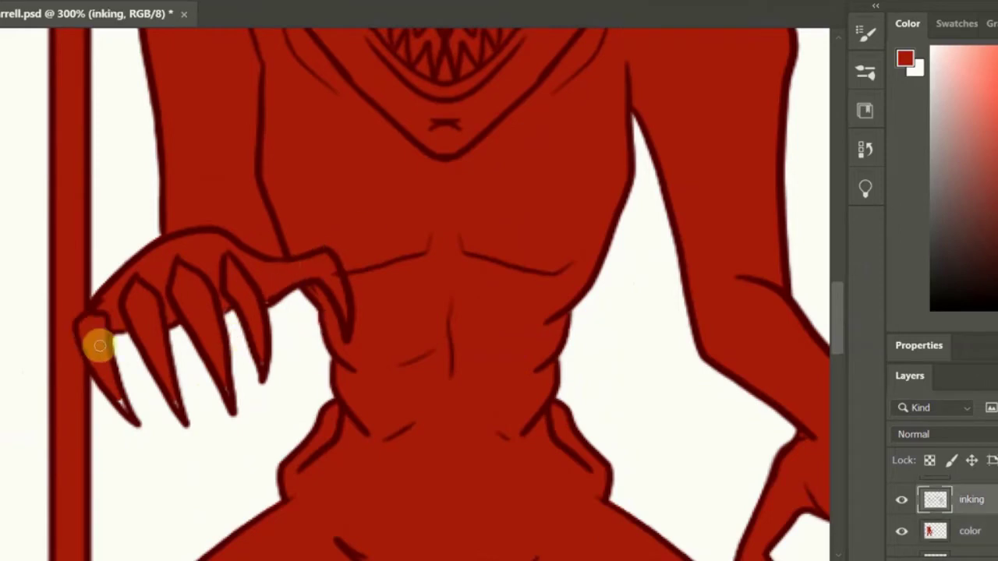
left_click(109, 400, "ctrl")
left_click(273, 298, "ctrl")
- Fill the uncolored slivers in the devil's feet with red and clean up the ankle outlines
mouse_move(839, 315)
left_mouse_down()
mouse_move(841, 236)
mouse_move(850, 392)
mouse_move(841, 417)
left_mouse_up()
left_click(17, 395, "ctrl")
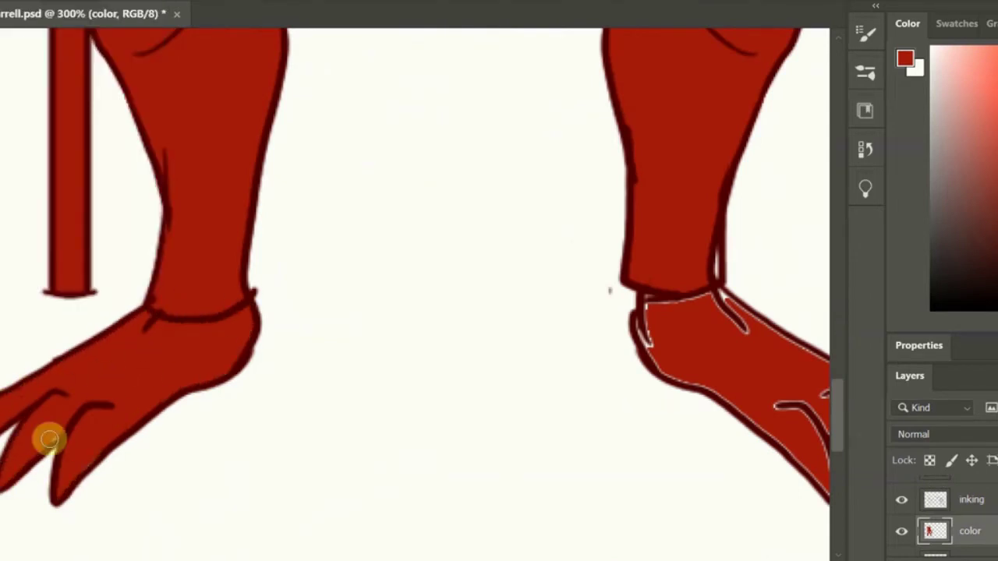
left_click(673, 333, "ctrl")
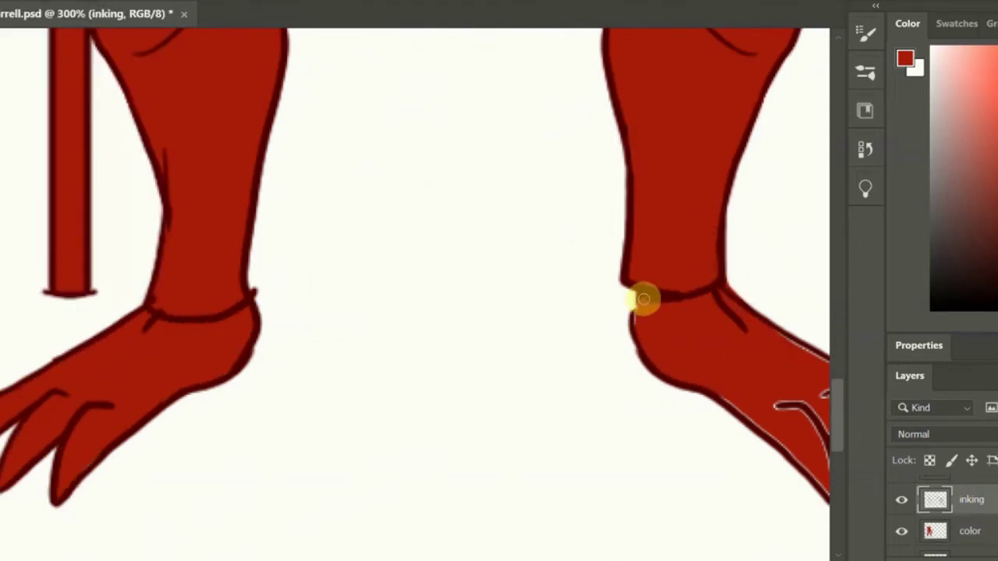
left_click(671, 297, "ctrl")
left_click_drag(672, 296, 227, 292)
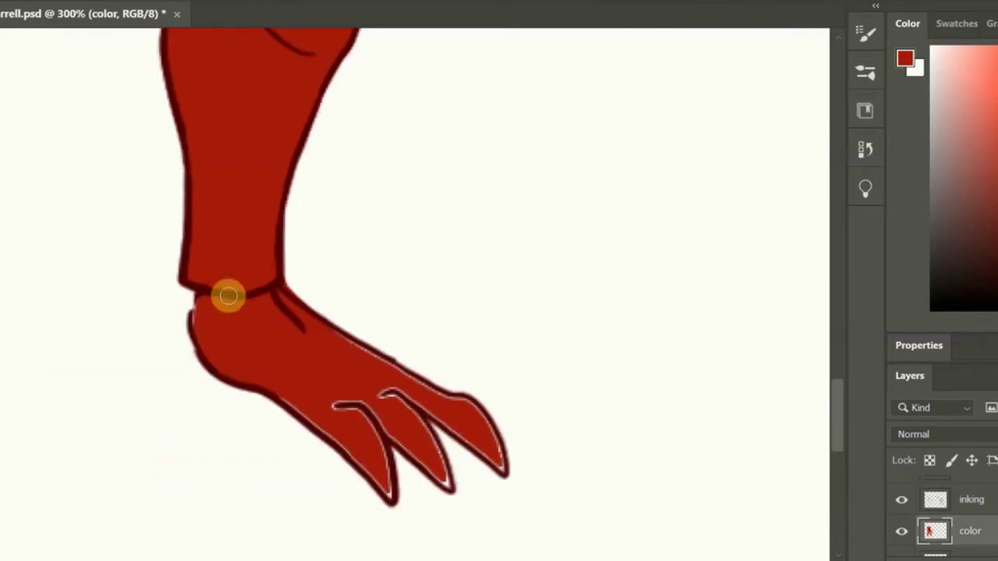
left_click_drag(486, 434, 447, 484)
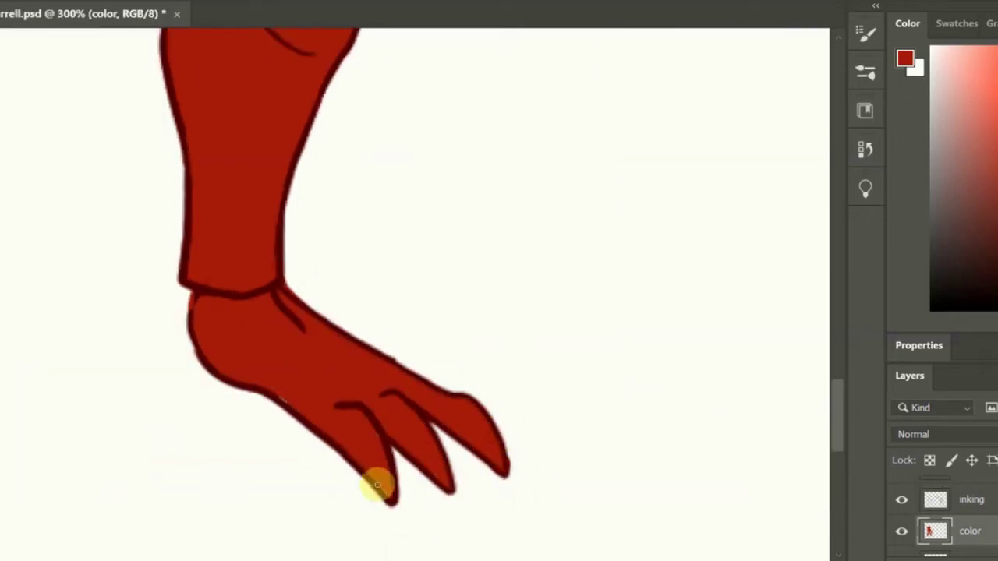
- Choose a pale tan and paint the upper teeth along one side of the devil's grin
scroll(847, 338, "up", 15)
left_click(986, 76)
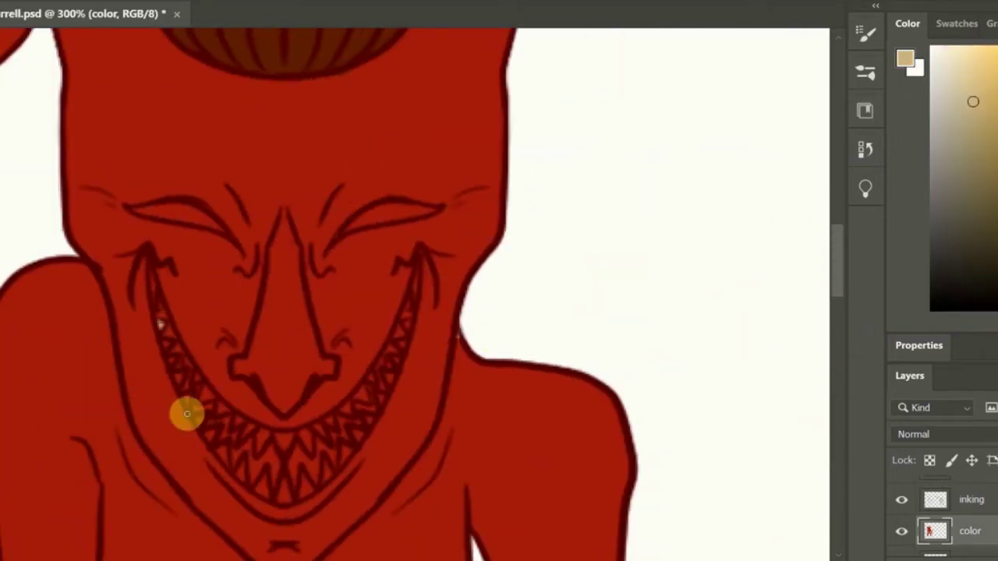
key("ctrl+plus")
key("ctrl+plus")
key("ctrl+plus")
key("ctrl+plus")
left_click(446, 308)
scroll(839, 272, "down", 3)
left_click_drag(212, 444, 244, 411)
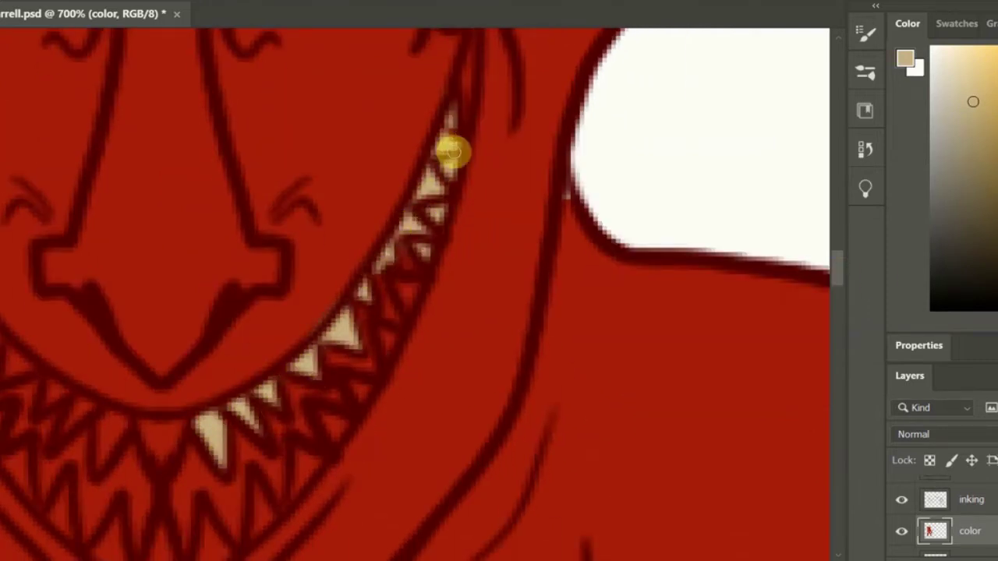
- Paint the devil's remaining lower teeth and the upper teeth on the other side of the grin pale tan
scroll(807, 214, "down", 3)
left_click_drag(160, 393, 164, 441)
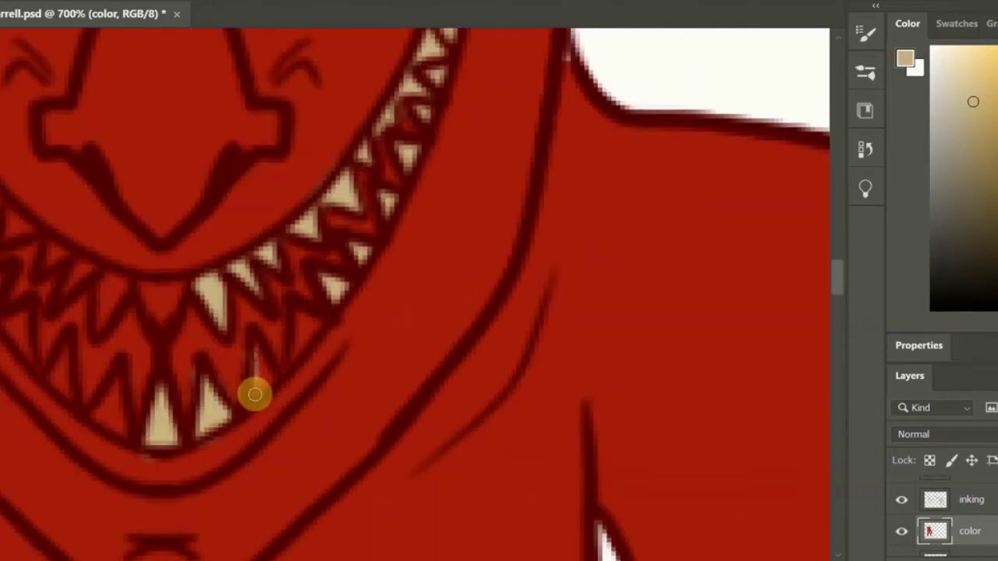
left_click_drag(255, 395, 300, 331)
scroll(142, 72, "left", 5)
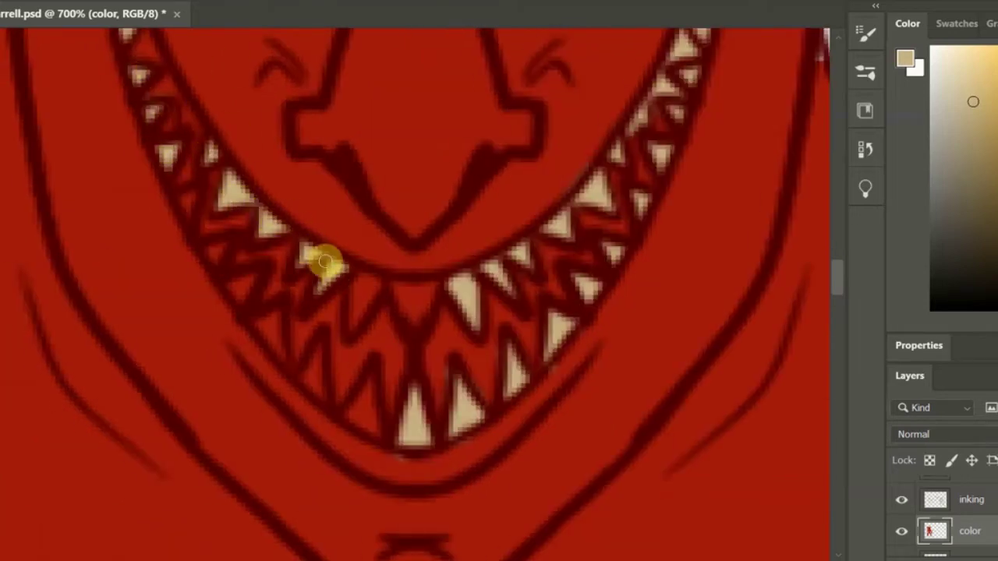
left_click_drag(325, 262, 437, 283)
left_click_drag(362, 417, 263, 340)
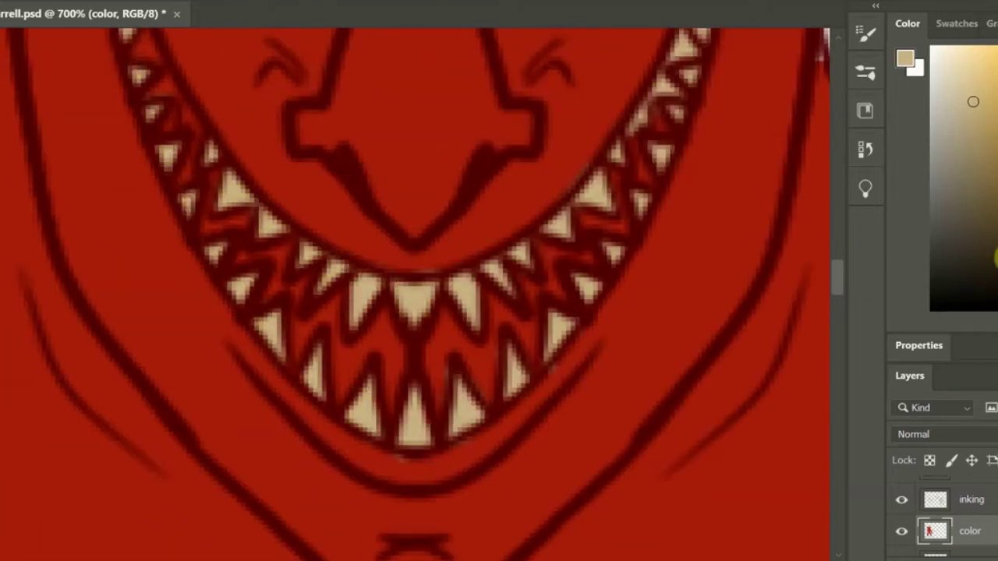
- Fill the gaps between the devil's teeth with the dark maroon of the outlines on the color layer
key("w")
left_click(312, 338)
key("ctrl+d")
key("alt+bracketright")
left_click(382, 347)
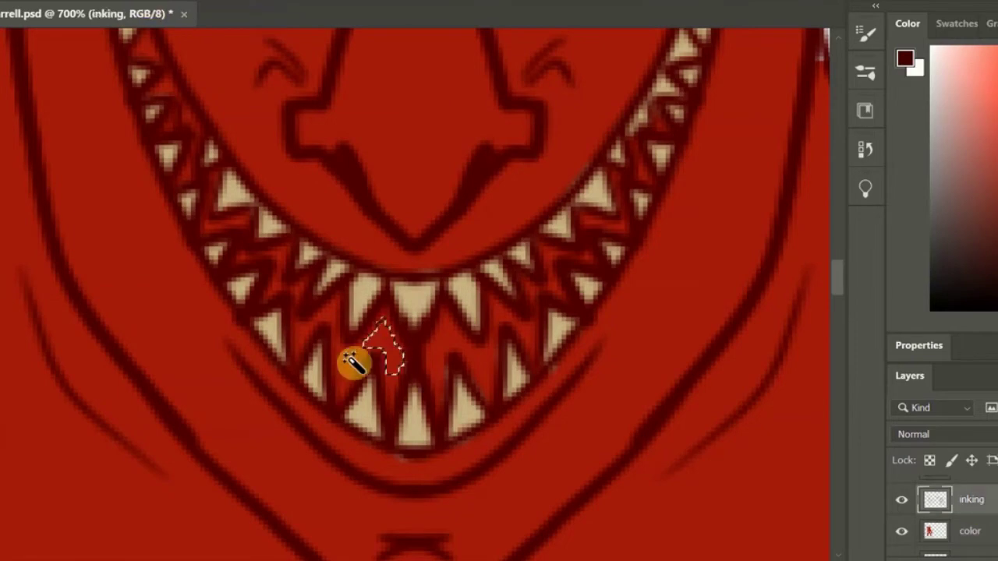
key("alt+s")
key("alt+bracketleft")
key("b")
mouse_move(335, 383)
left_mouse_down()
mouse_move(366, 337)
mouse_move(486, 395)
mouse_move(582, 253)
mouse_move(635, 149)
left_mouse_up()
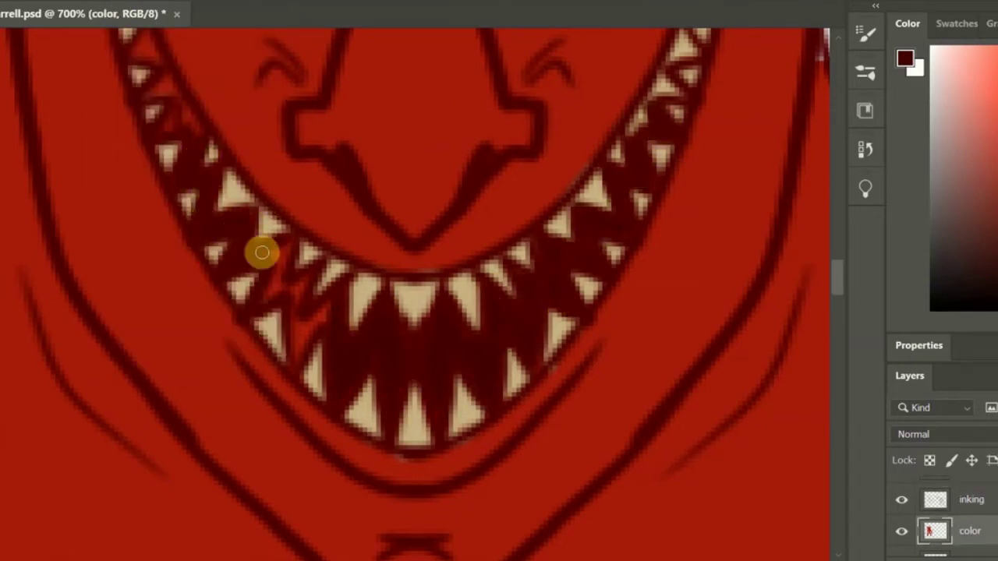
left_click_drag(262, 252, 364, 346)
- Sample the tooth tan and paint the small upper teeth near the unfinished corner of the devil's grin
scroll(138, 48, "up", 3)
left_click(193, 376, "alt")
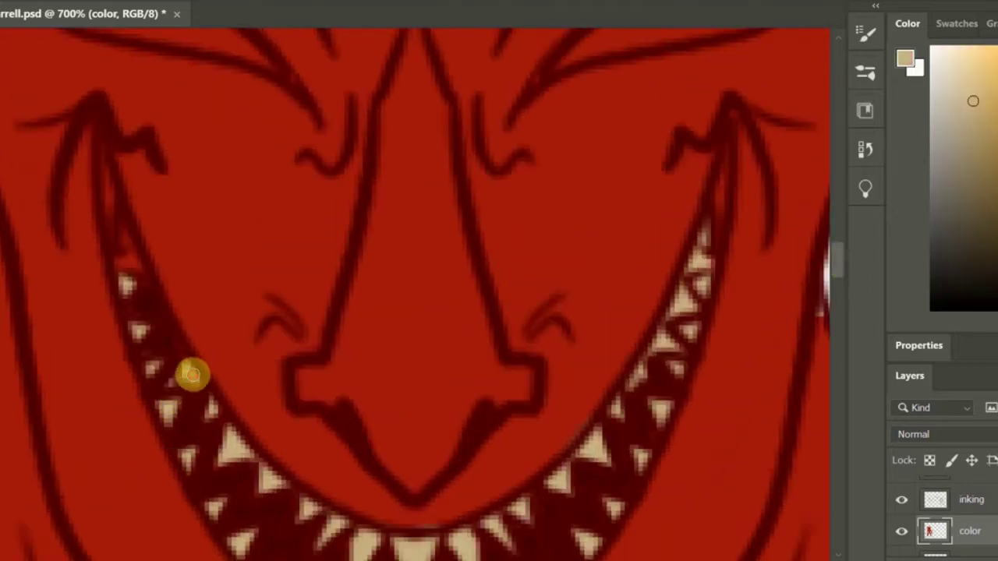
key("alt+bracketright")
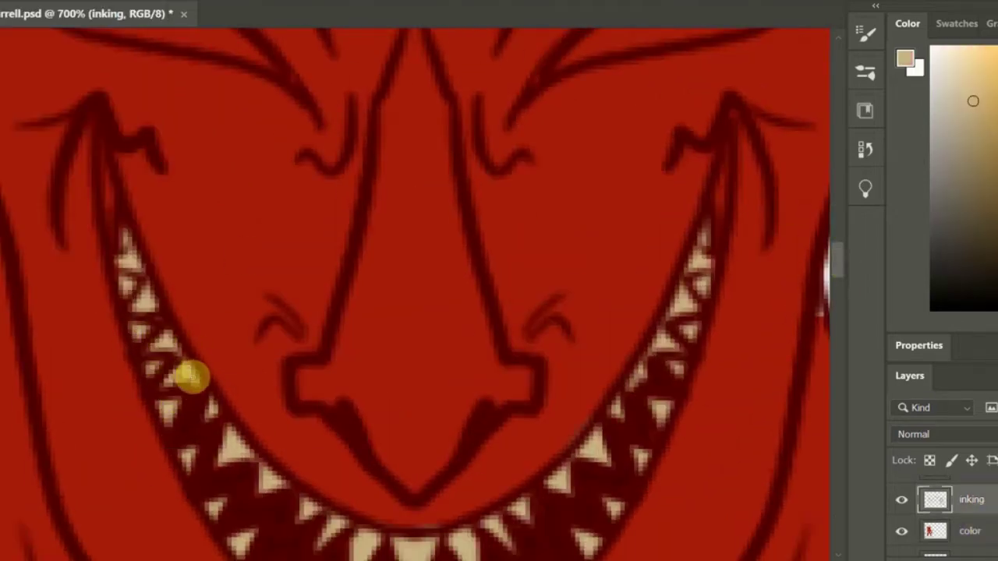
- Clean up the ink outlines of the witch's hands gripping the cauldron handle and reset the foreground color to black
key("ctrl+minus")
key("ctrl+minus")
key("ctrl+minus")
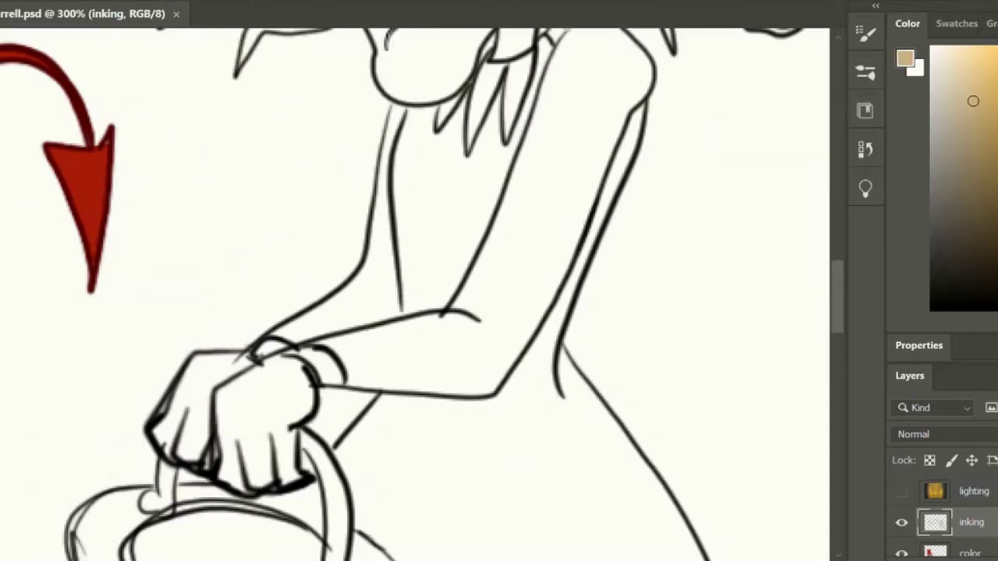
left_click(256, 354)
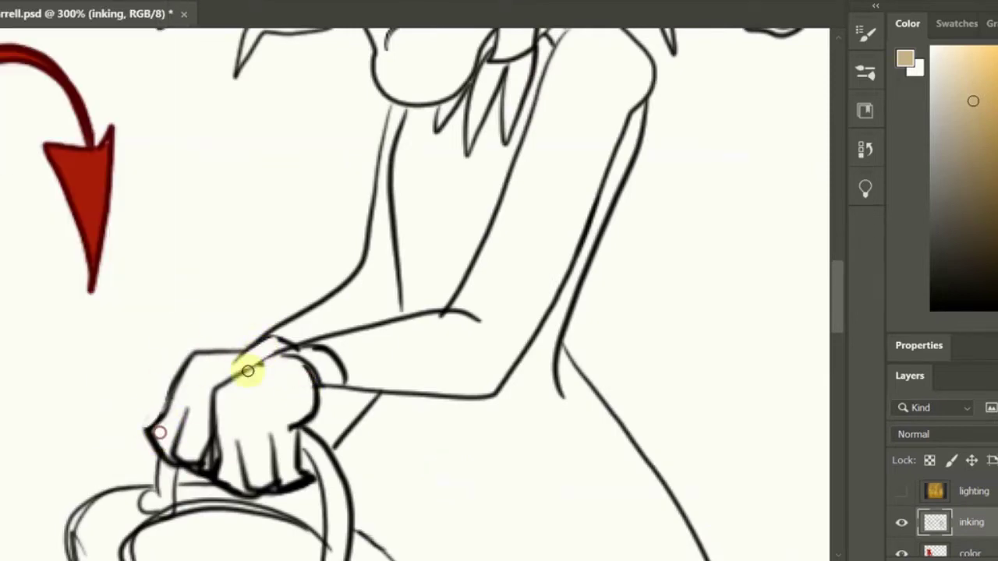
key("alt+e")
left_click(390, 485)
key("d")
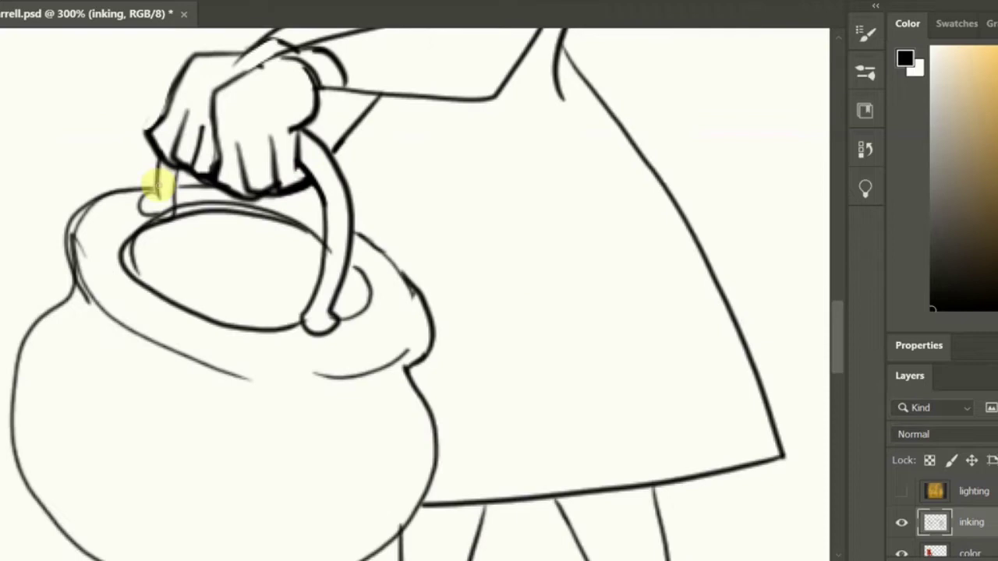
- Erase the cauldron's old opening lines and redraw its outer rim with a heavier black outline
key("alt+e")
mouse_move(156, 190)
left_mouse_down()
mouse_move(98, 250)
mouse_move(146, 187)
left_mouse_up()
key("Escape")
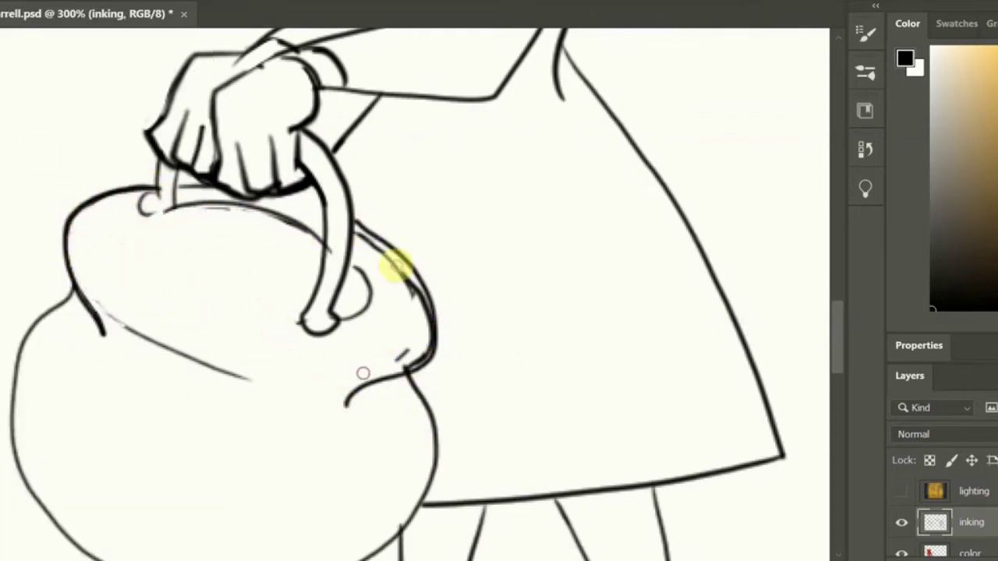
- Redraw the cauldron's oval opening inside the rim and fit it with Free Transform
mouse_move(155, 206)
left_mouse_down()
mouse_move(323, 335)
mouse_move(372, 291)
mouse_move(348, 303)
mouse_move(390, 245)
left_mouse_up()
key("ctrl+t")
key("alt+s")
key("Escape")
key("Return")
key("ctrl+d")
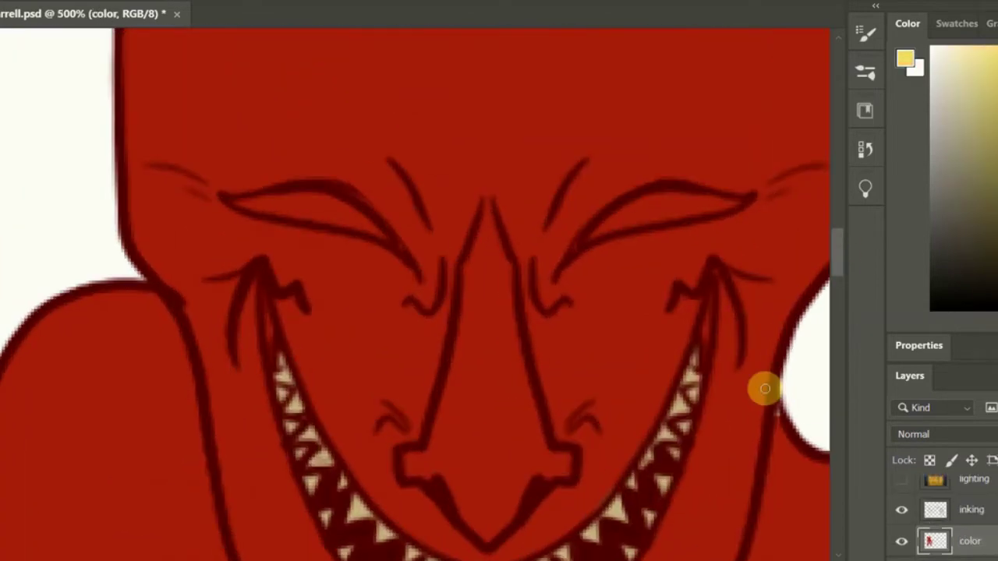
- Paint both of the devil's eyes pale yellow and clean up their edges with the sampled body red
left_click_drag(294, 315, 365, 347)
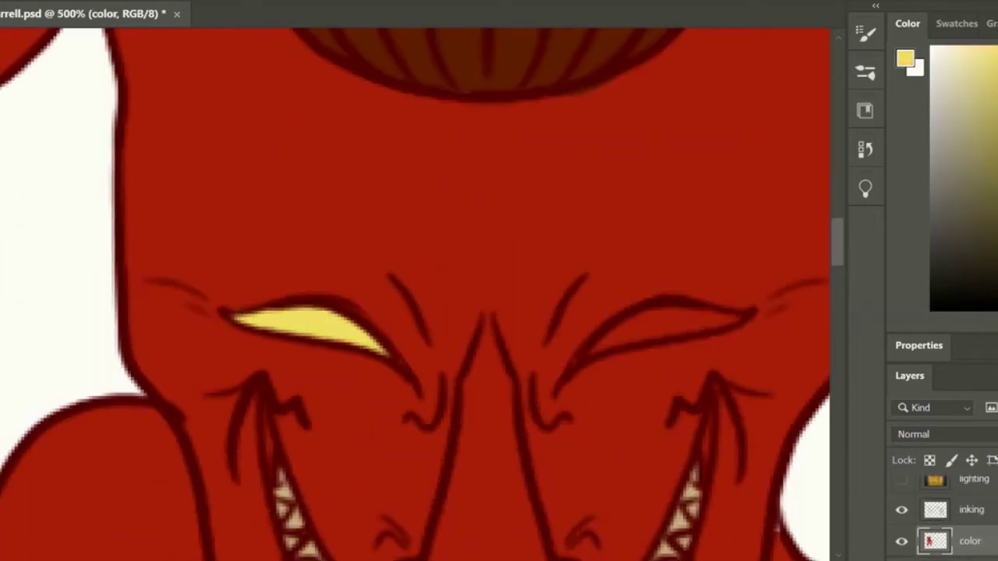
left_click(385, 322, "alt")
left_click(301, 320, "alt")
left_click_drag(628, 332, 630, 314)
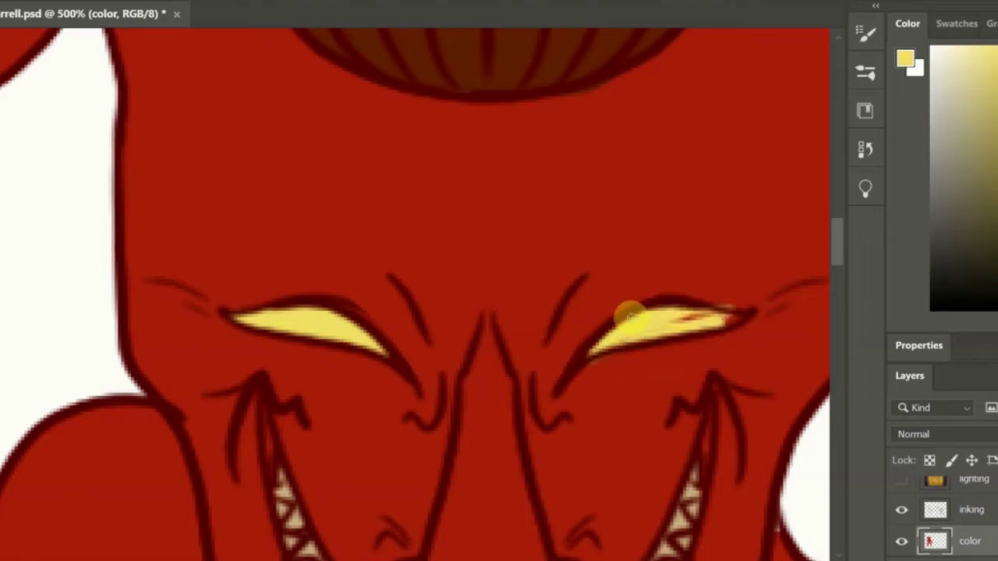
left_click(777, 298, "alt")
mouse_move(837, 242)
left_mouse_down()
mouse_move(838, 285)
mouse_move(838, 257)
left_mouse_up()
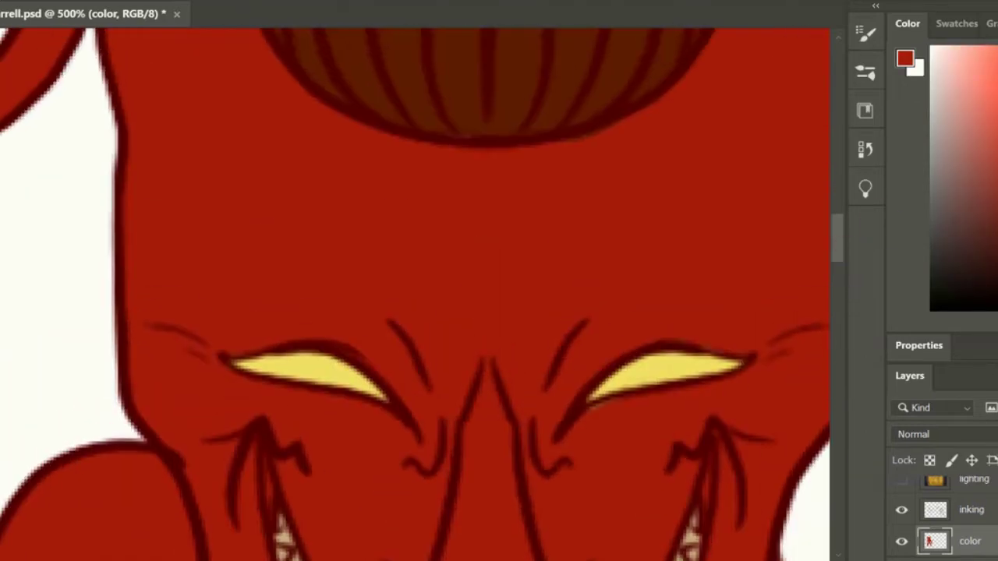
- Add golden irises, black slit pupils and white glints to the devil's eyes, plus white highlights on the teeth
left_click(47, 213, "alt")
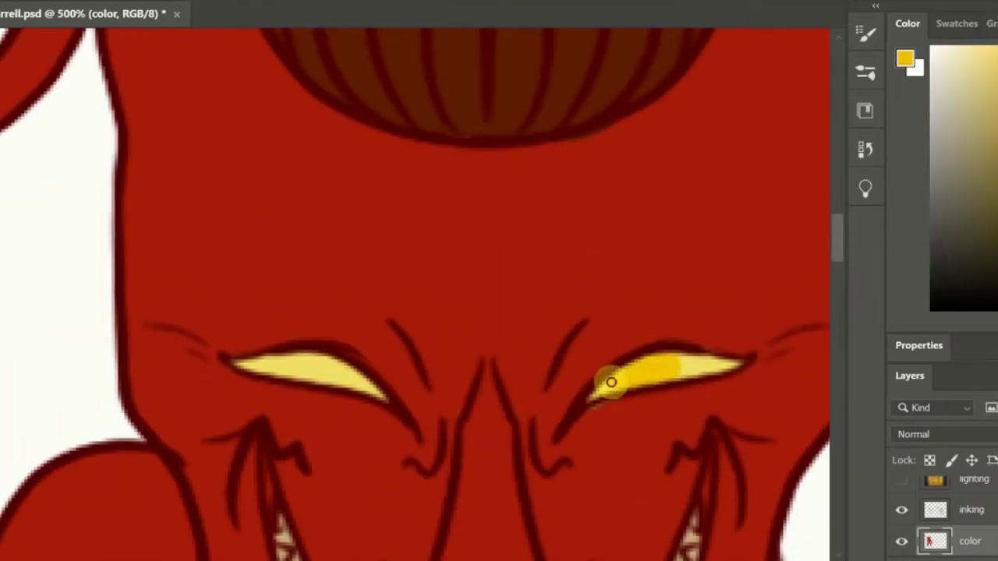
key("d")
right_click(314, 380)
key("Escape")
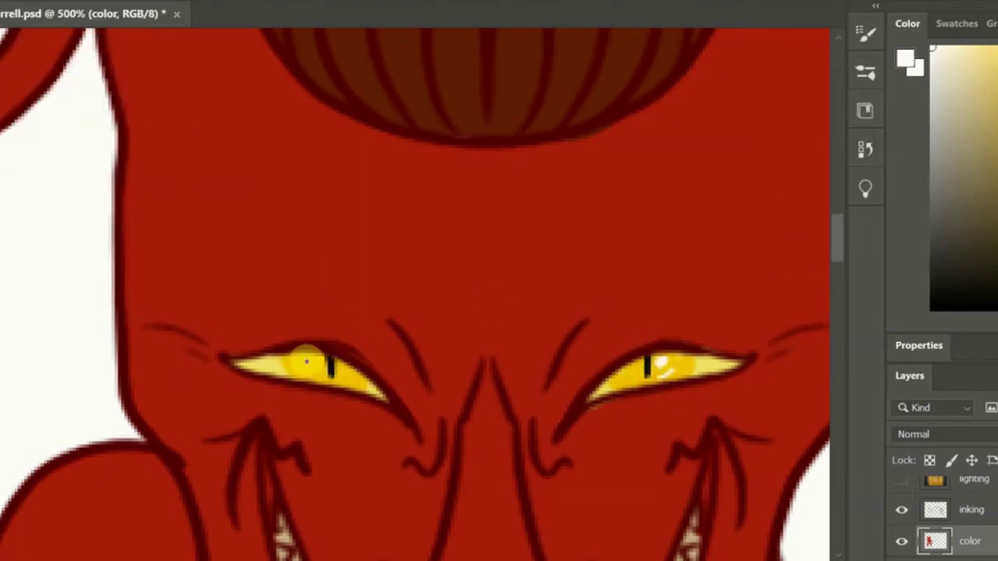
left_click_drag(838, 251, 838, 287)
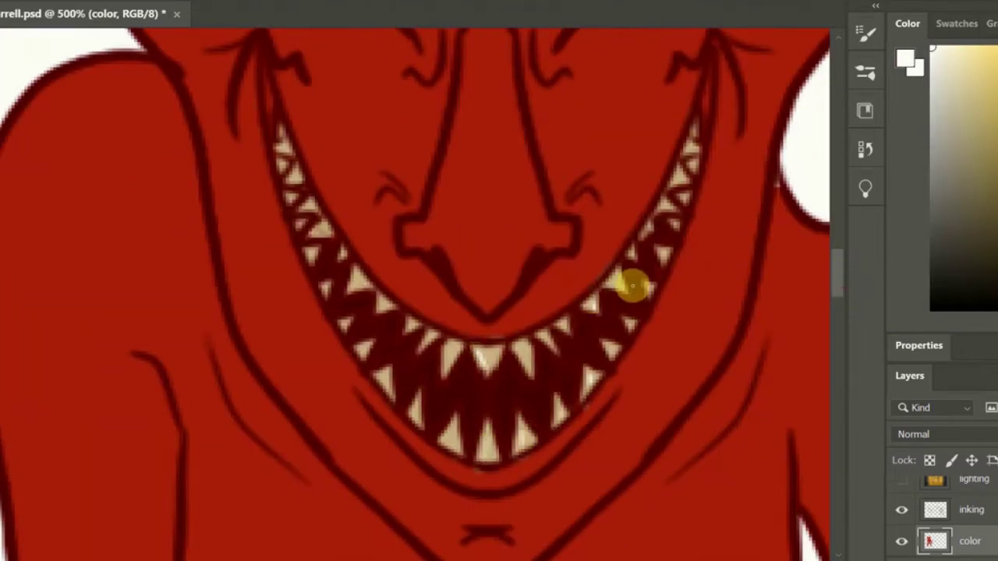
- Check the shock sketch layer against the inked witch and choose an olive green on the color layer
key("ctrl+0")
left_click(227, 528, "ctrl")
scroll(365, 443, "right", 5)
scroll(662, 419, "up", 2)
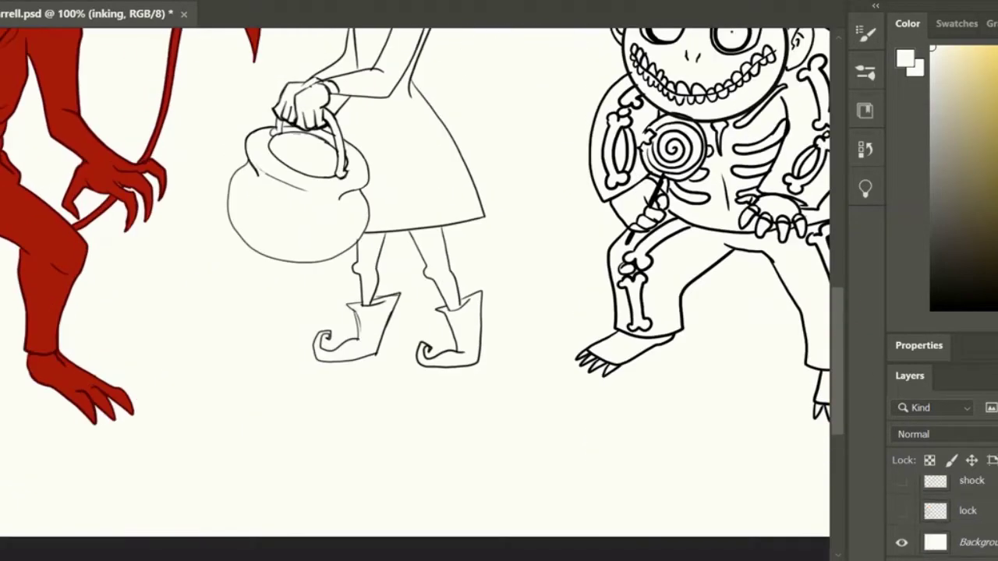
left_click(902, 482)
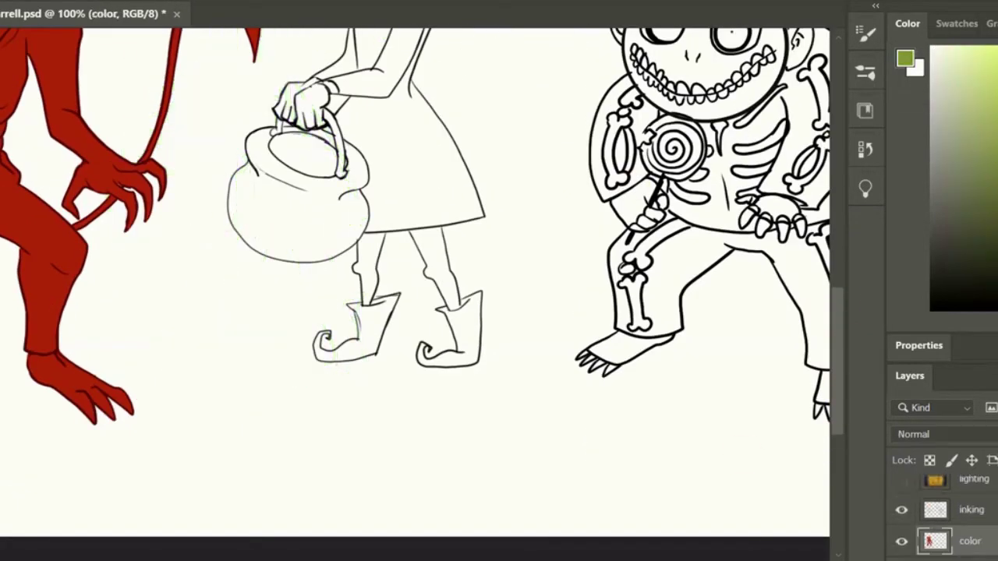
- Paint the witch's face olive green around the eyes on the color layer
key("ctrl+plus")
key("ctrl+plus")
key("alt+bracketright")
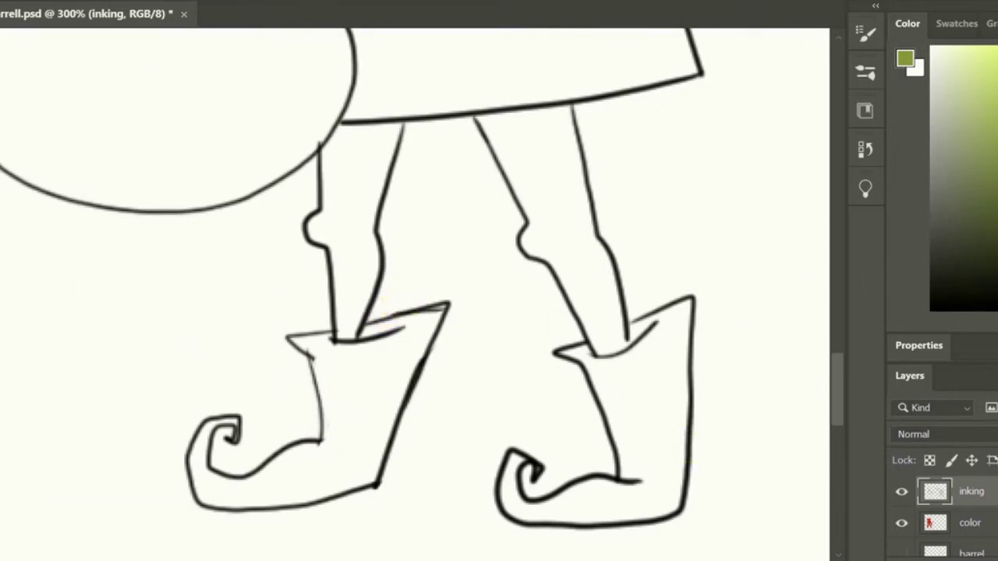
scroll(847, 265, "up", 10)
key("alt+bracketleft")
mouse_move(335, 343)
left_mouse_down()
mouse_move(341, 283)
mouse_move(263, 119)
mouse_move(370, 100)
mouse_move(486, 138)
mouse_move(510, 236)
mouse_move(333, 321)
mouse_move(256, 229)
mouse_move(401, 289)
mouse_move(499, 226)
left_mouse_up()
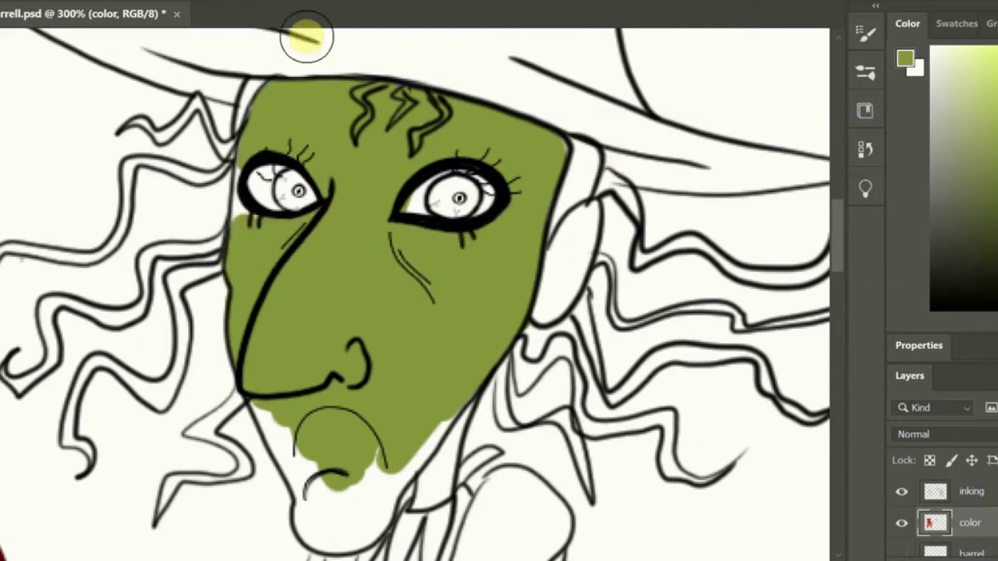
- Fill the witch's ear with dark olive and finish the lower face and chin in olive green
left_click(301, 34, "alt")
mouse_move(583, 222)
left_mouse_down()
mouse_move(555, 306)
mouse_move(585, 266)
left_mouse_up()
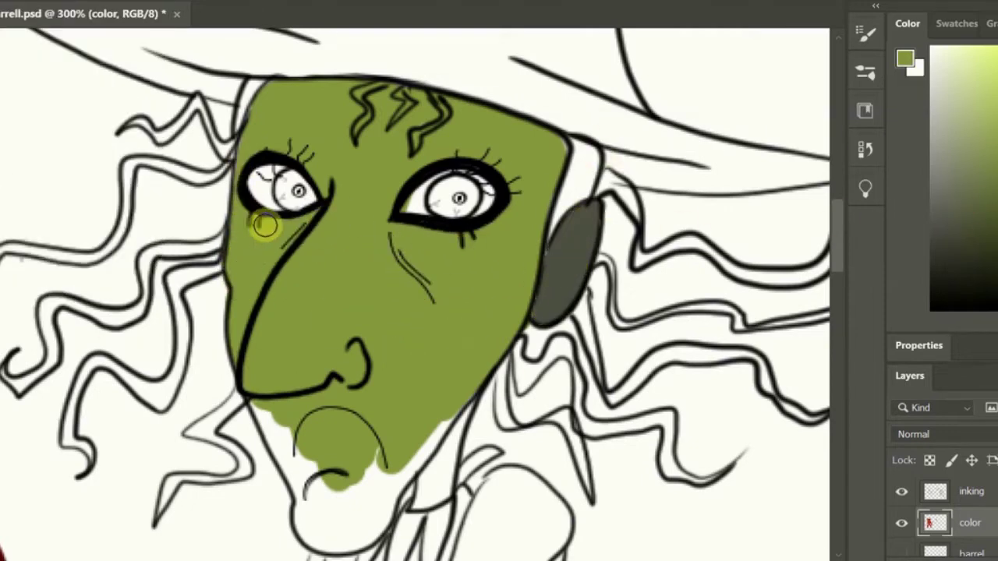
mouse_move(281, 425)
left_mouse_down()
mouse_move(319, 508)
mouse_move(379, 510)
mouse_move(436, 405)
left_mouse_up()
scroll(357, 448, "down", 3)
left_click_drag(357, 448, 382, 453)
scroll(605, 265, "up", 4)
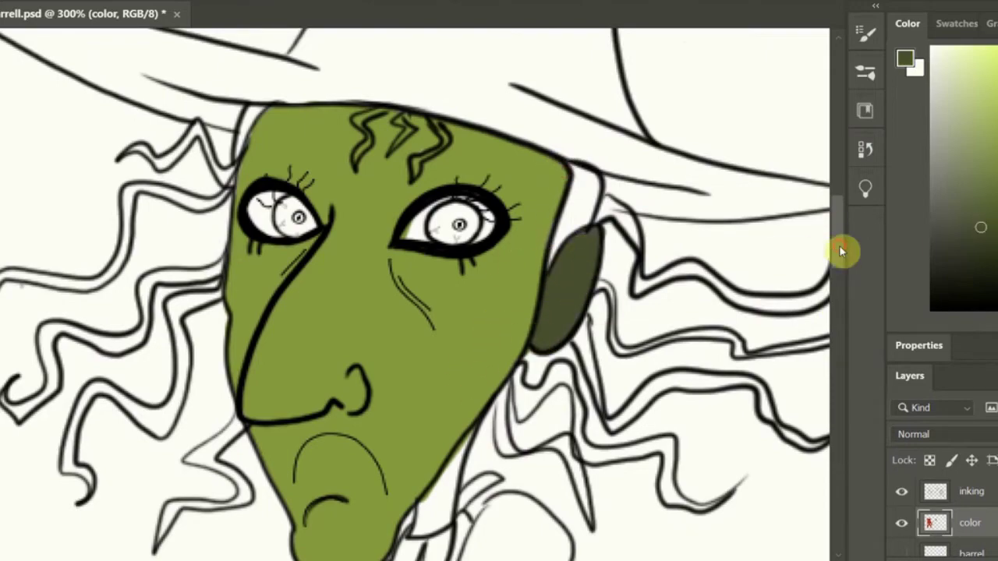
- Paint the witch's neck and both hands on the cauldron handle dark olive
scroll(841, 251, "down", 5)
left_click_drag(419, 191, 469, 93)
scroll(449, 170, "down", 3)
mouse_move(156, 312)
left_mouse_down()
mouse_move(187, 400)
mouse_move(223, 317)
mouse_move(102, 317)
mouse_move(203, 244)
left_mouse_up()
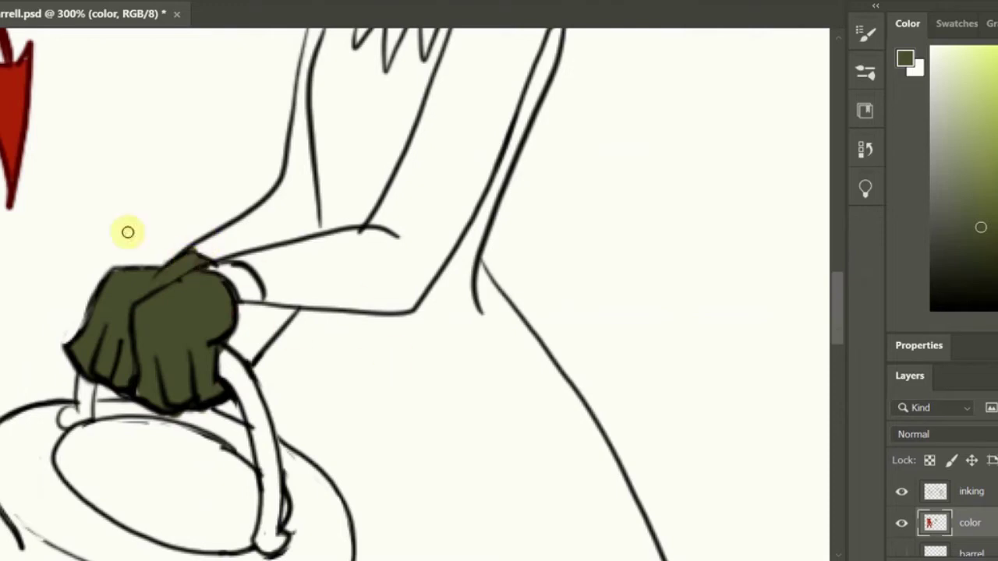
- Select the witch's leg beside the cauldron, expand the selection by 3 pixels and fill it with dark olive
scroll(835, 379, "down", 10)
left_click(936, 491)
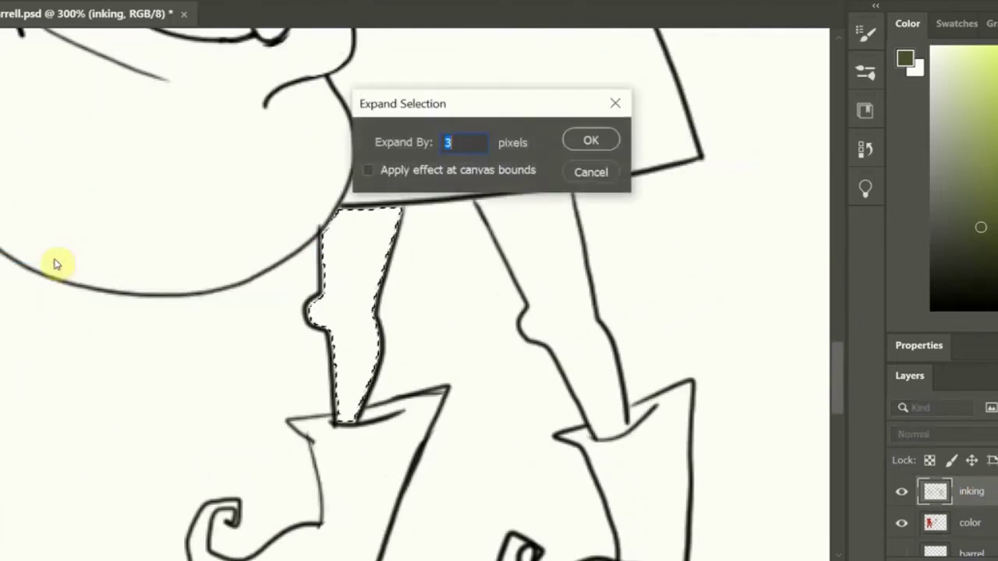
key("Return")
left_click(936, 522)
left_click_drag(367, 343, 368, 258)
key("ctrl+d")
- Select the inside of the witch's other leg, expand the selection and paint it dark olive on the color layer
left_click(935, 492)
left_click(546, 315)
key("alt+s")
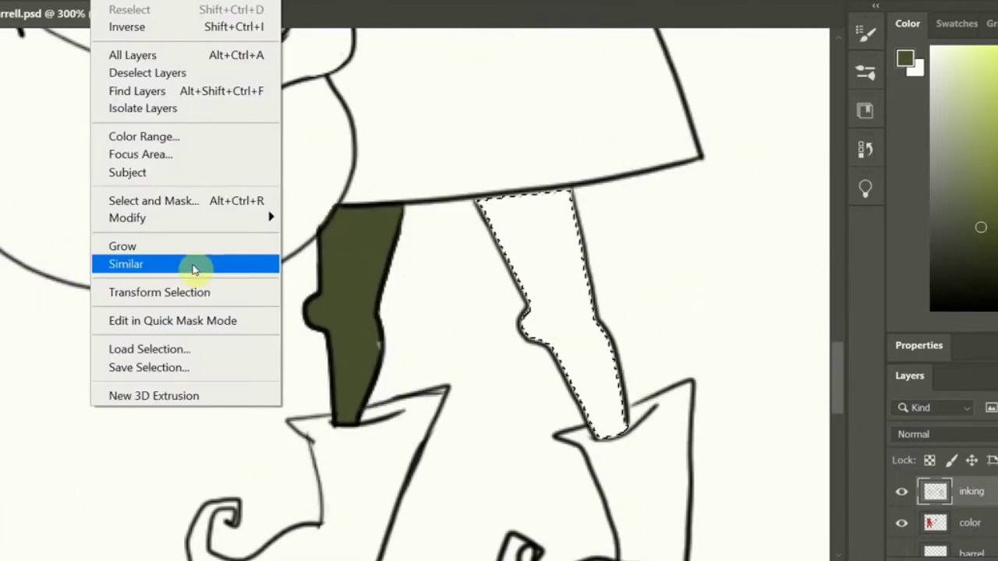
left_click(191, 247)
key("Return")
left_click(936, 523)
mouse_move(483, 206)
left_mouse_down()
mouse_move(553, 379)
mouse_move(604, 414)
mouse_move(616, 436)
left_mouse_up()
key("ctrl+d")
- Paint the sockets around the witch's eyeballs dark gray
left_click_drag(837, 374, 839, 223)
left_click(931, 238)
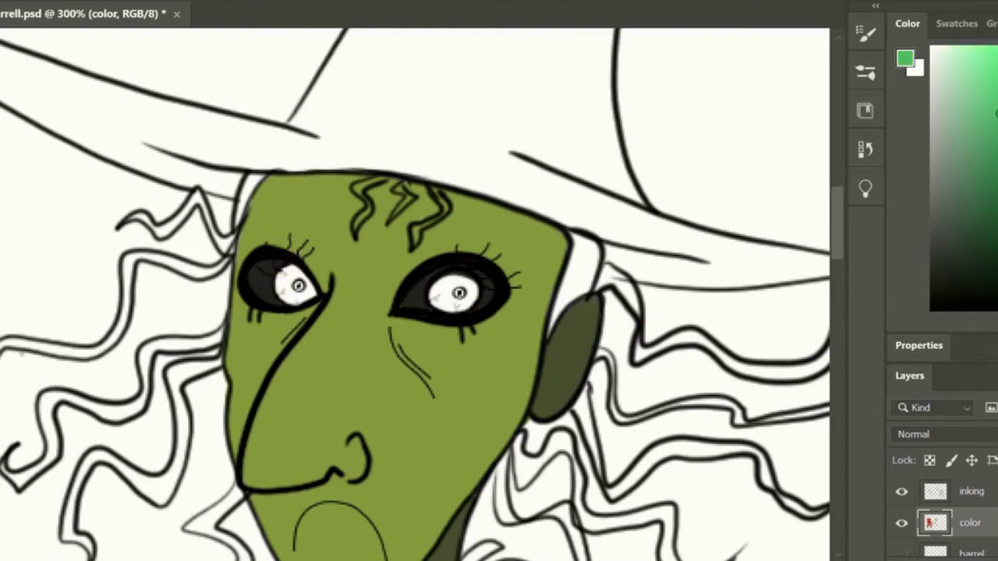
- Paint the witch's irises in shades of green and touch up the glints and eyeballs with white
key("ctrl+plus")
key("ctrl+plus")
key("ctrl+plus")
key("ctrl+plus")
key("ctrl+plus")
key("ctrl+plus")
scroll(845, 212, "down", 2)
right_click(434, 270)
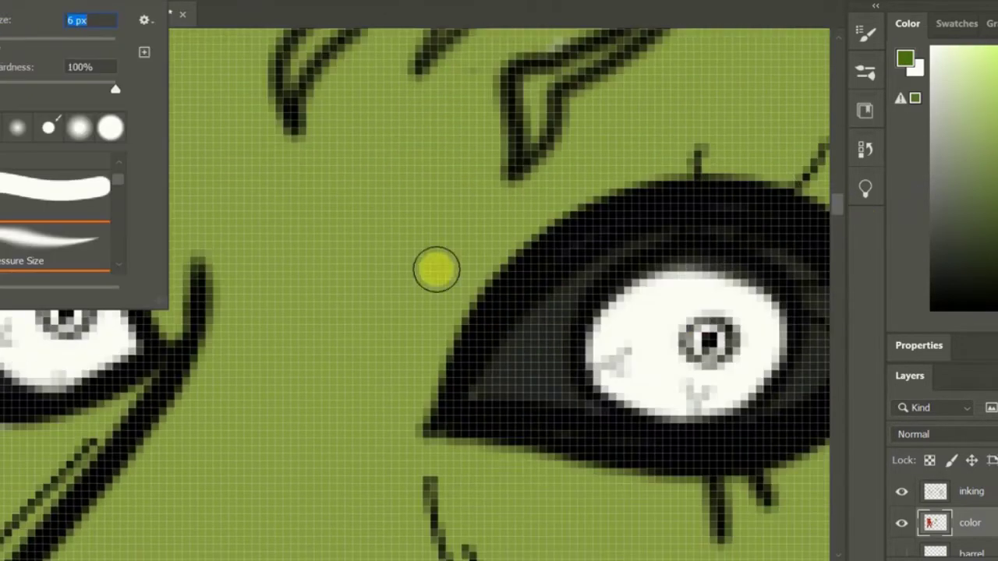
left_click(698, 357)
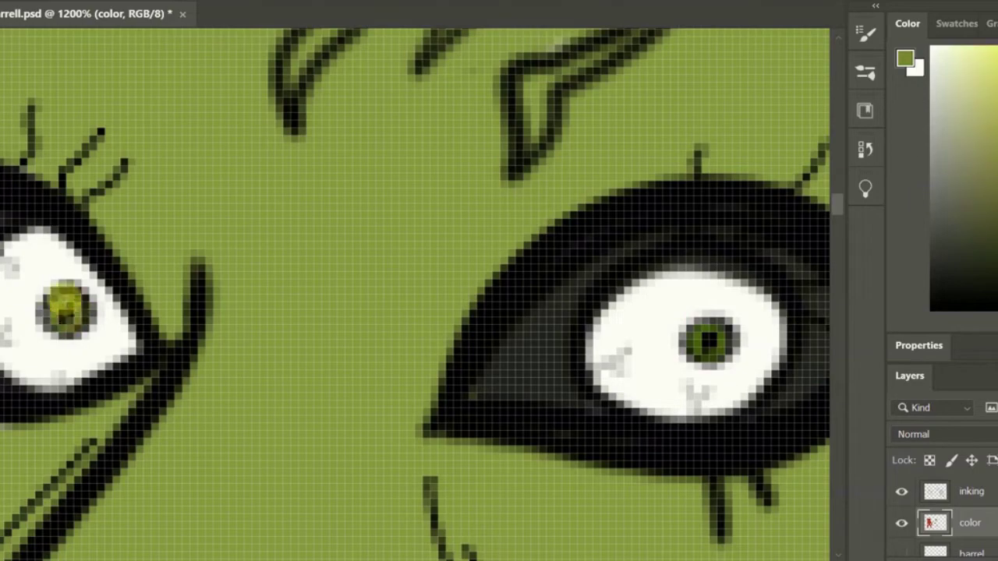
mouse_move(749, 261)
left_mouse_down()
mouse_move(686, 260)
mouse_move(600, 288)
left_mouse_up()
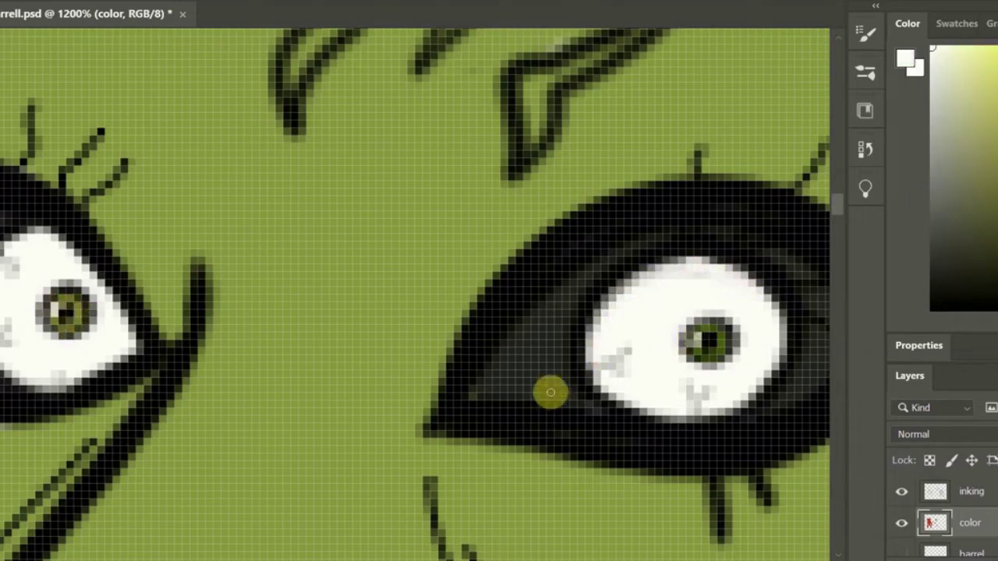
- Fill the hair above the witch's ear and the forehead curls near-black, and paint the far temple gap olive green
key("ctrl+1")
key("ctrl+plus")
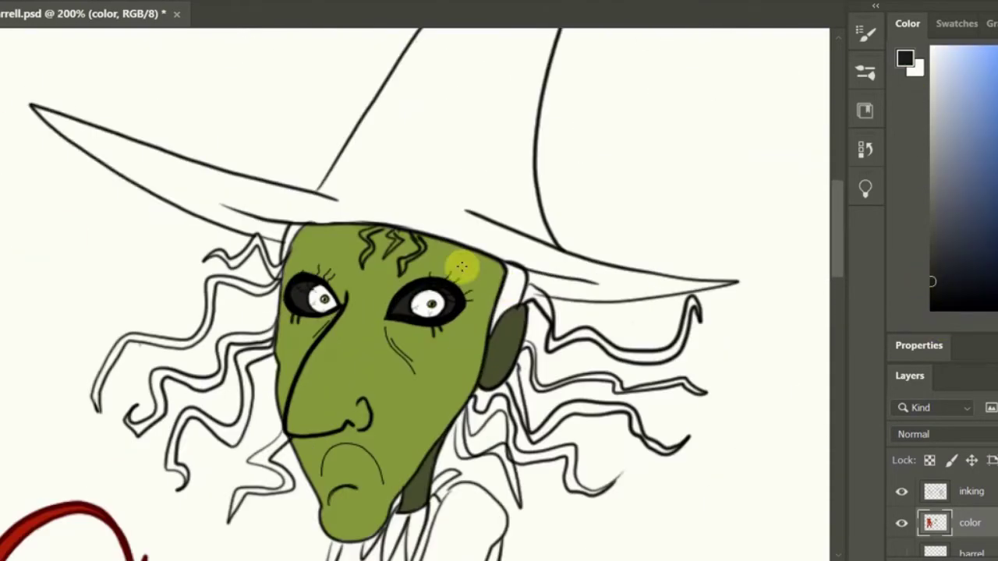
right_click(457, 268)
left_click_drag(513, 269, 501, 312)
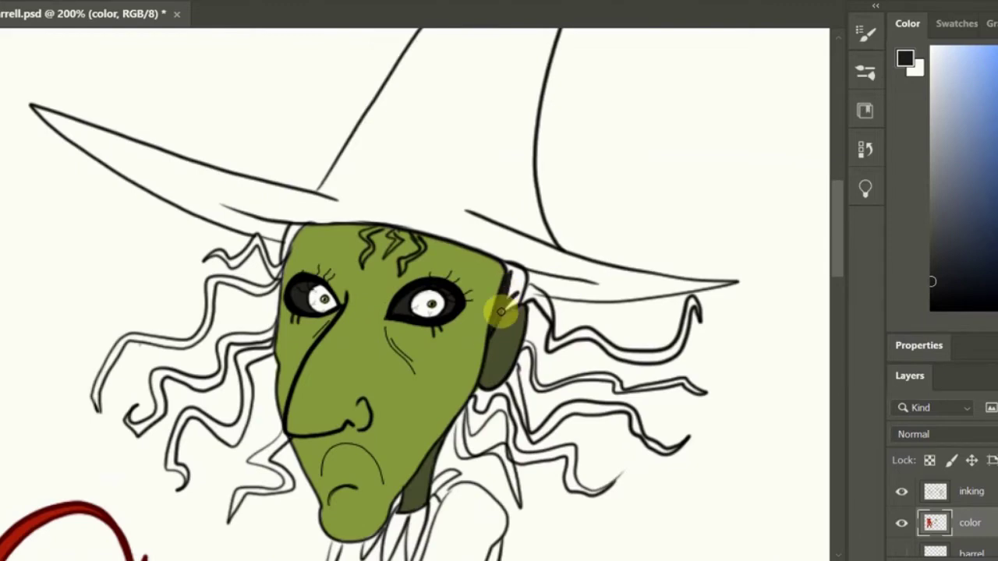
left_click(291, 251, "alt")
left_click_drag(292, 251, 290, 223)
left_click(510, 280, "alt")
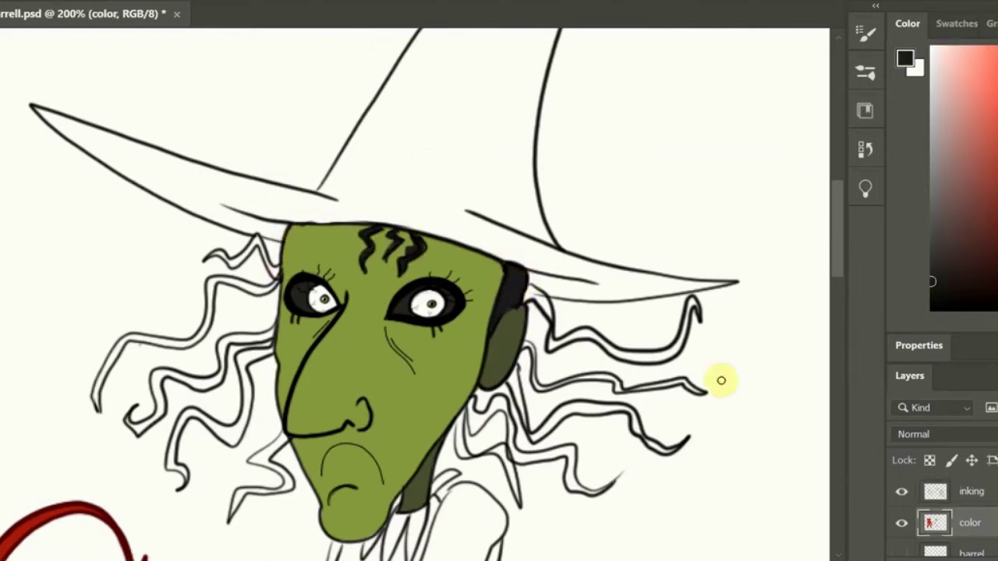
- Paint the wavy hair strands behind the witch's ear near-black on the color layer
scroll(720, 379, "down", 3)
mouse_move(458, 327)
left_mouse_down()
mouse_move(503, 396)
mouse_move(473, 378)
left_mouse_up()
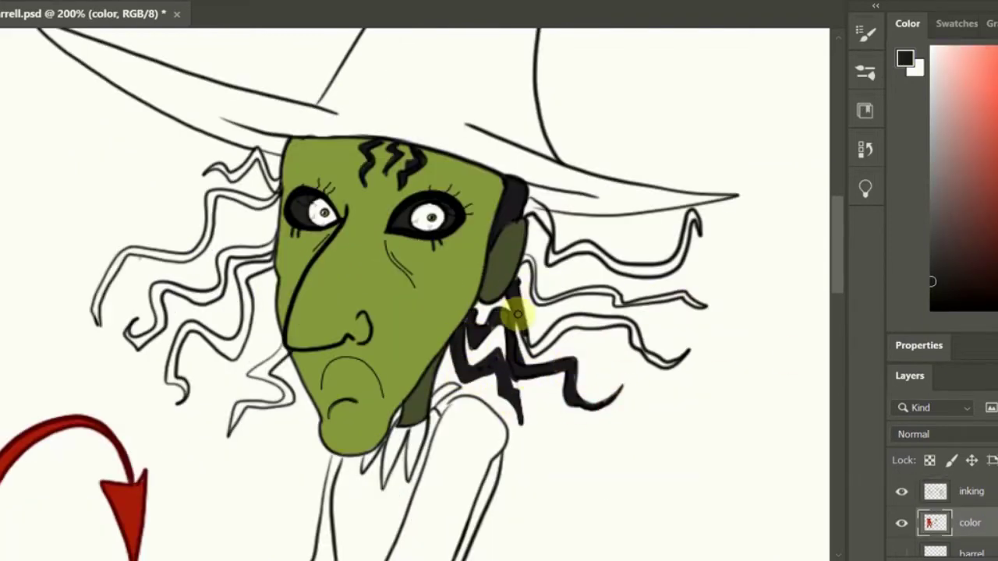
scroll(517, 313, "right", 3)
left_click(971, 491)
left_click(993, 516)
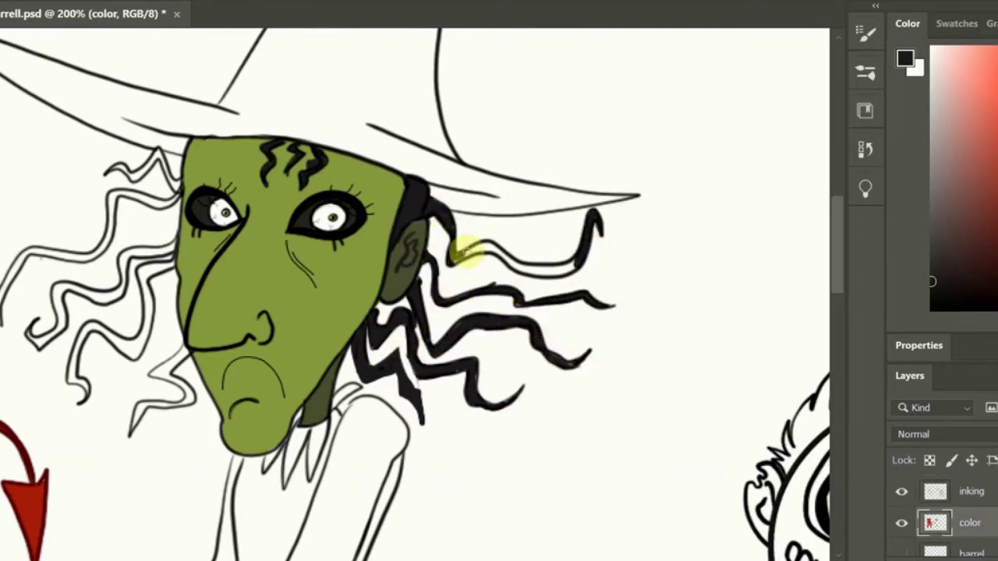
left_click_drag(466, 254, 556, 269)
- Paint the hair strands on the far side of the witch's face near-black, and reshape the forehead curl with face green and near-black
scroll(556, 269, "left", 5)
left_click(971, 491)
left_click_drag(274, 205, 324, 191)
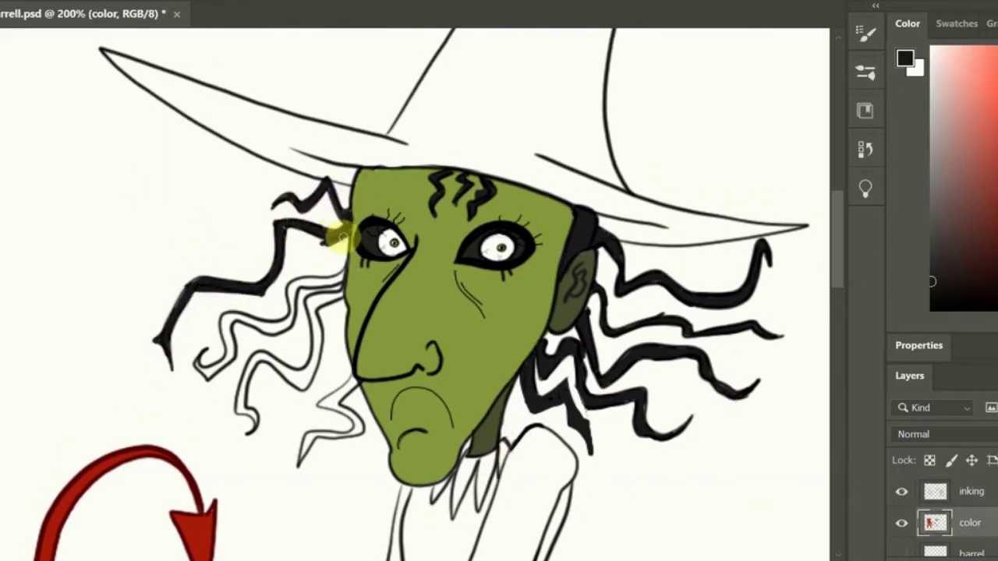
mouse_move(341, 238)
left_mouse_down()
mouse_move(245, 323)
mouse_move(305, 439)
mouse_move(355, 390)
left_mouse_up()
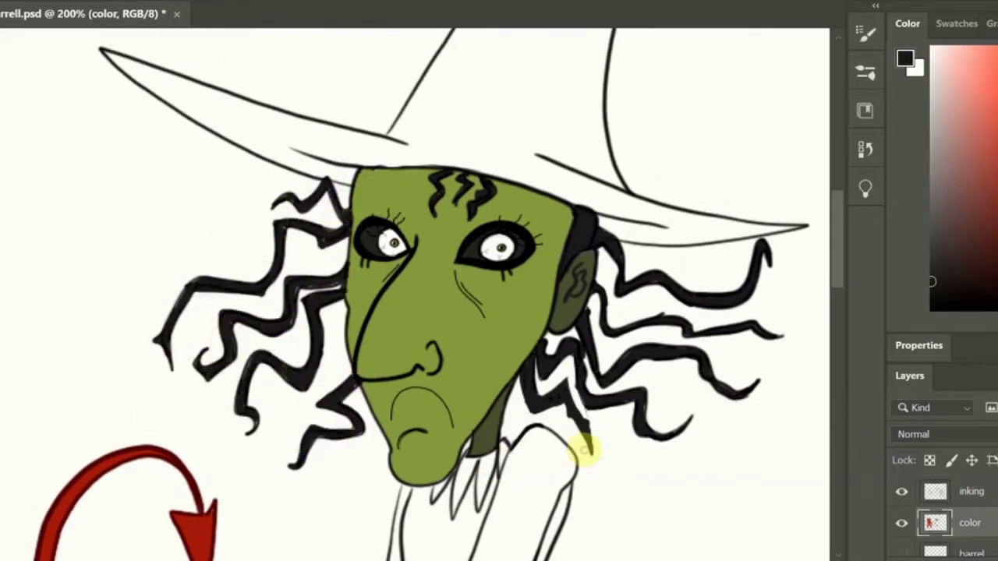
left_click(483, 206, "alt")
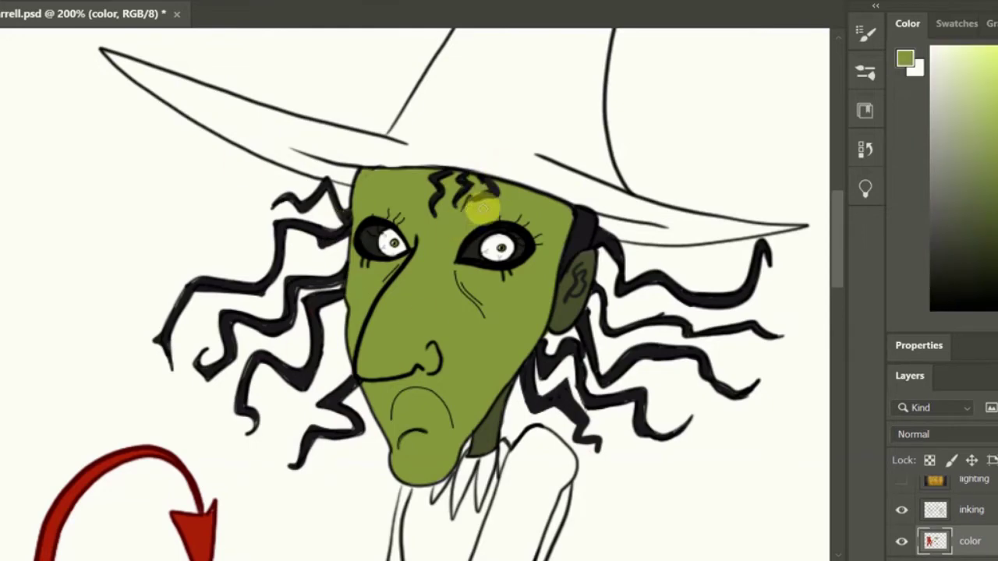
left_click(581, 226, "alt")
- Select the witch's dress, sleeves and boots from the line art and paint them dark grayish purple on the color layer
scroll(808, 318, "down", 10)
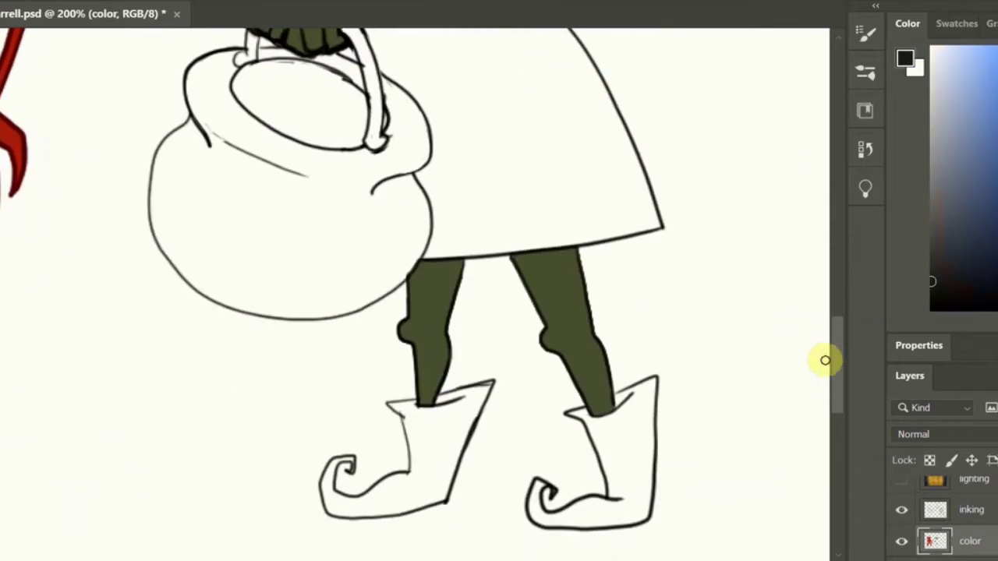
key("ctrl+plus")
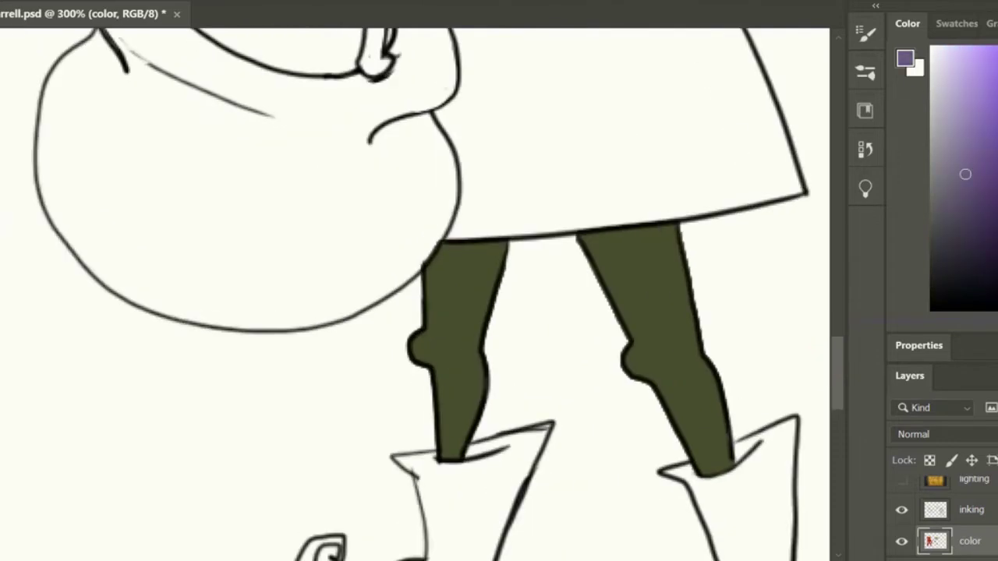
key("ctrl+1")
left_click(409, 258, "ctrl")
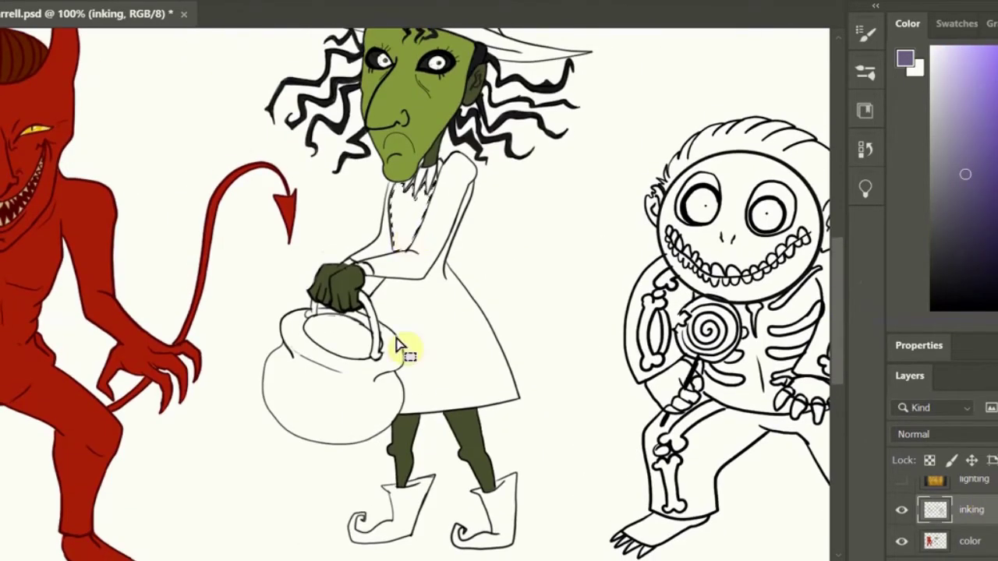
key("alt+s")
key("Escape")
key("alt+bracketleft")
right_click(46, 24)
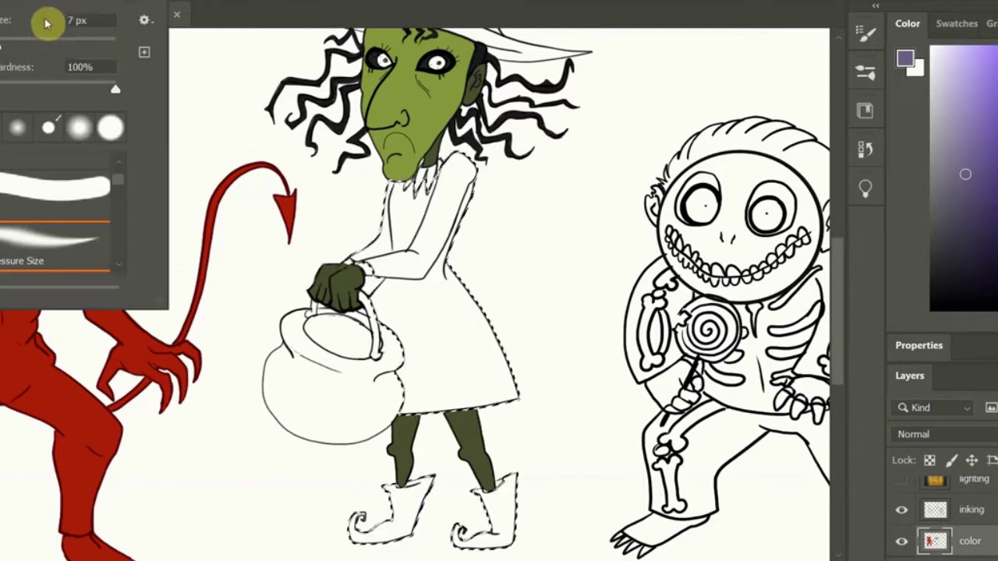
mouse_move(405, 195)
left_mouse_down()
mouse_move(356, 279)
mouse_move(390, 368)
mouse_move(356, 534)
mouse_move(541, 327)
mouse_move(408, 517)
mouse_move(356, 390)
left_mouse_up()
key("alt+s")
key("d")
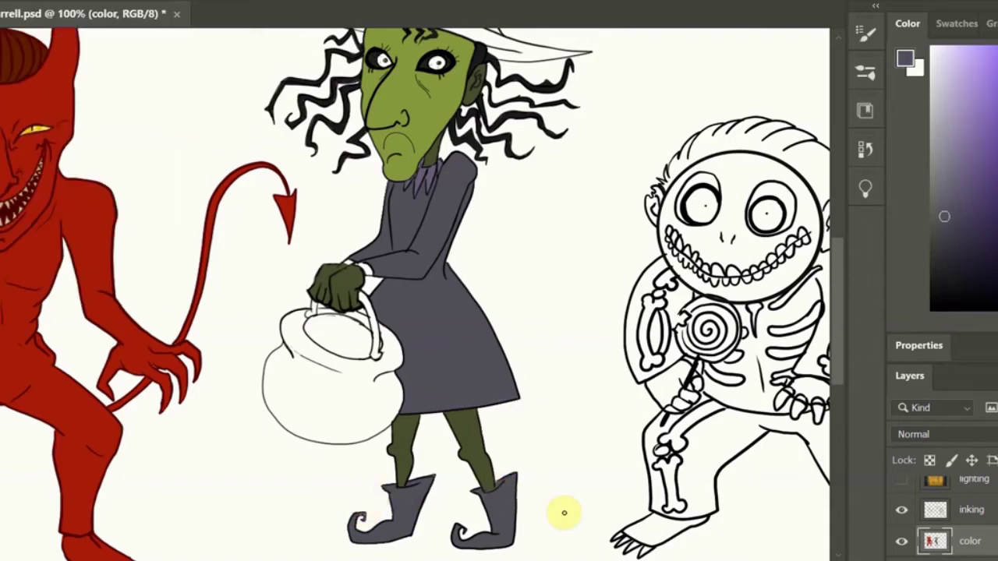
- Select the witch's hat, fill it dark grayish purple on the color layer, and paint the brim's underside a lighter purple
scroll(563, 512, "up", 5)
key("alt+s")
key("Escape")
key("alt+bracketright")
left_click(468, 230)
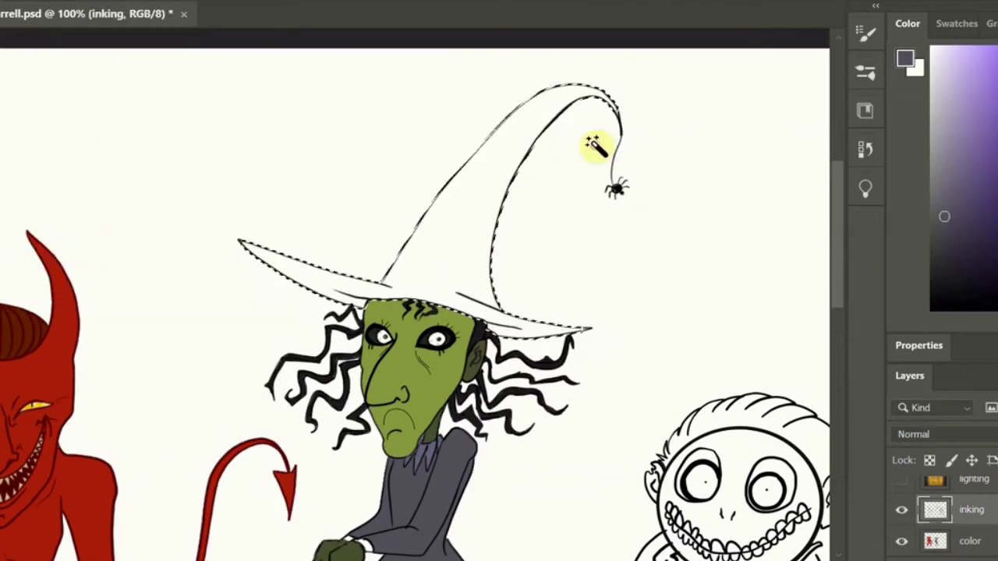
key("alt+bracketleft")
key("alt+BackSpace")
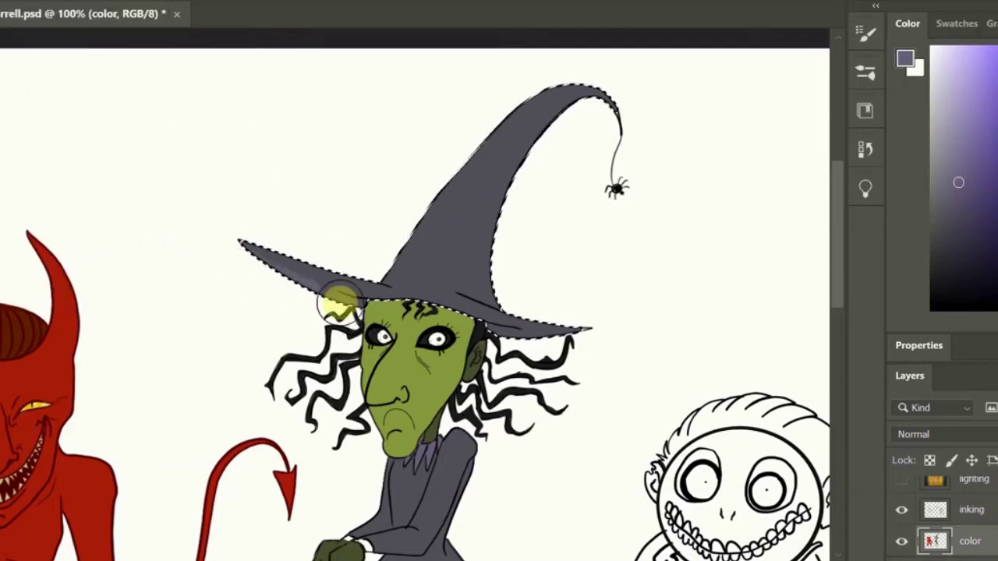
key("ctrl+d")
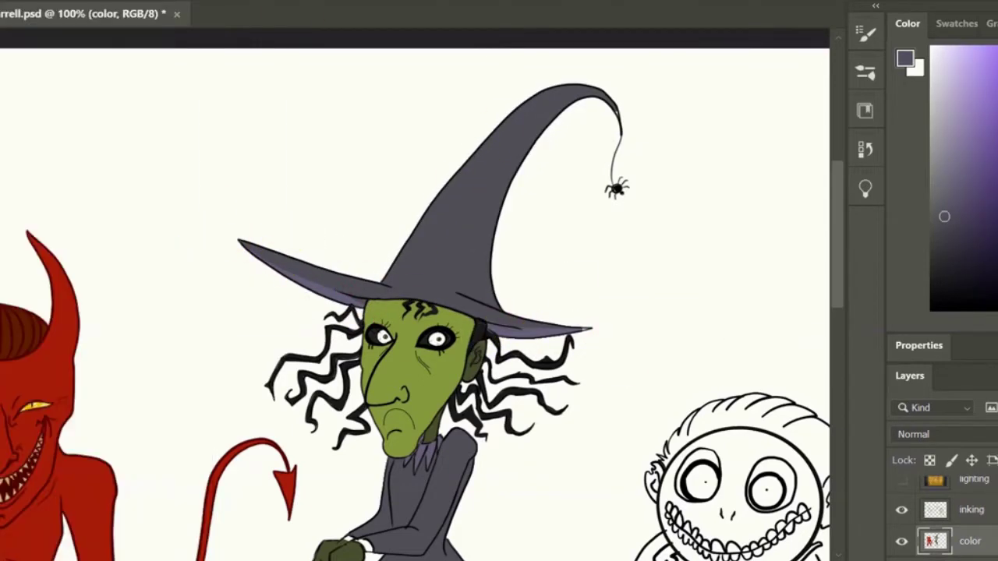
- Paint the witch's pointed collar and sleeve cuffs the lighter muted purple
scroll(701, 319, "down", 5)
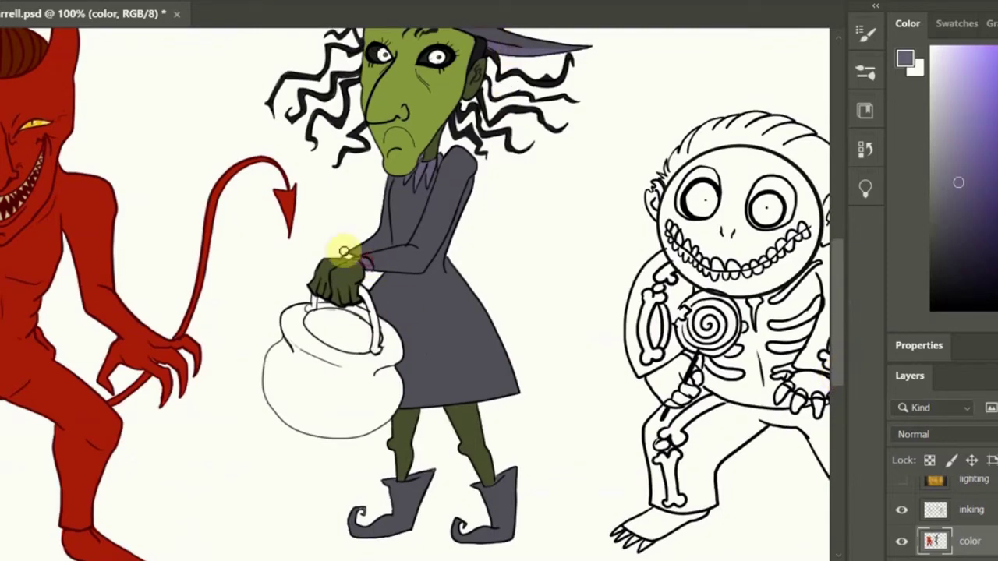
scroll(344, 251, "up", 3)
scroll(530, 312, "up", 5)
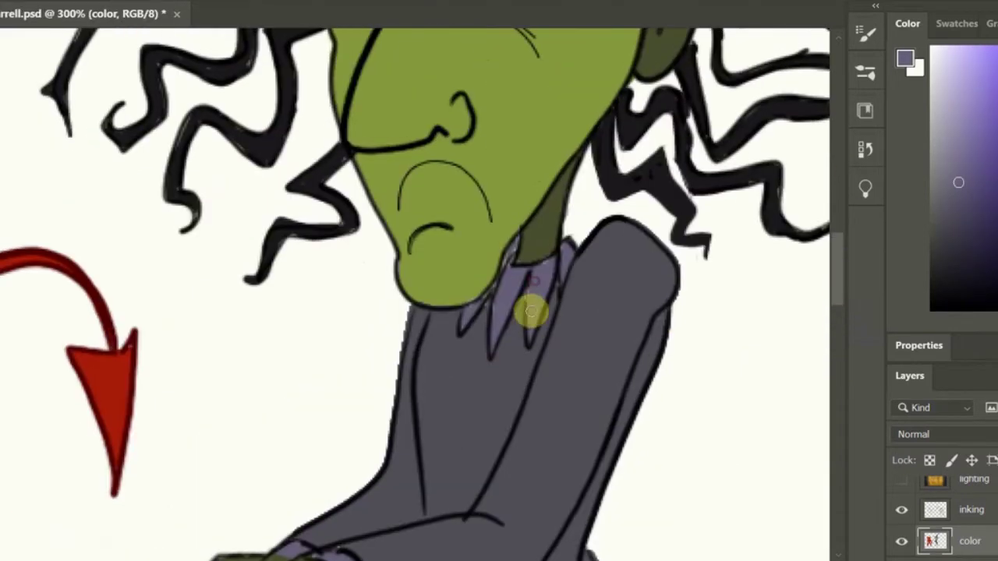
left_click(478, 324, "alt")
key("alt+bracketright")
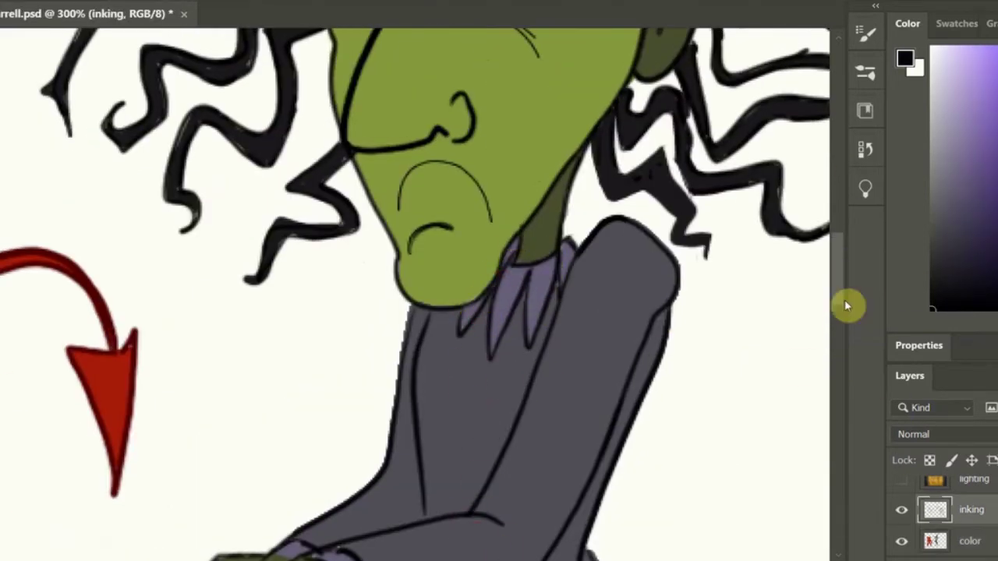
- Touch up the unfilled edges of the witch's hair strands with near-black on the color layer
scroll(267, 375, "down", 3)
scroll(546, 312, "up", 5)
key("alt+bracketleft")
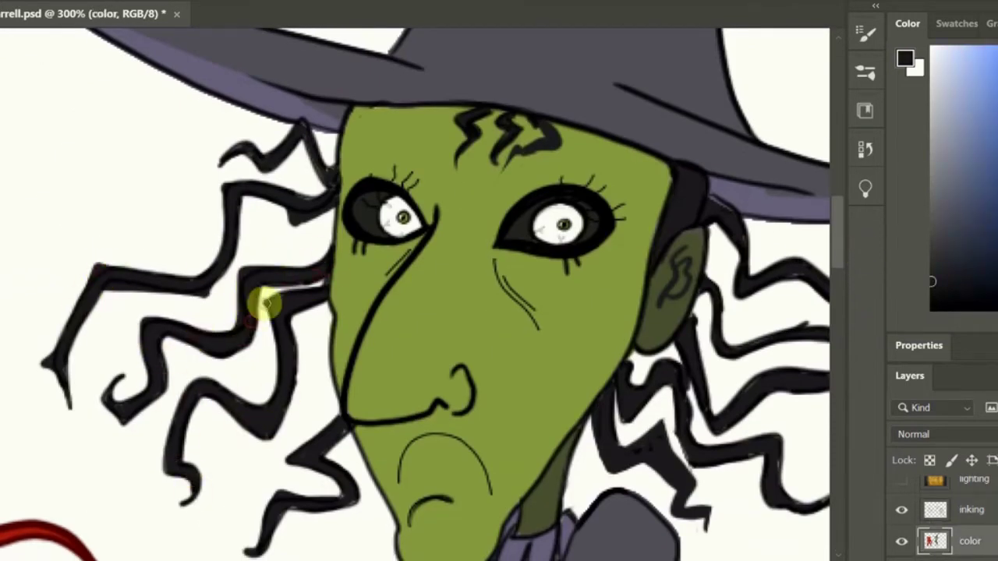
scroll(506, 523, "right", 5)
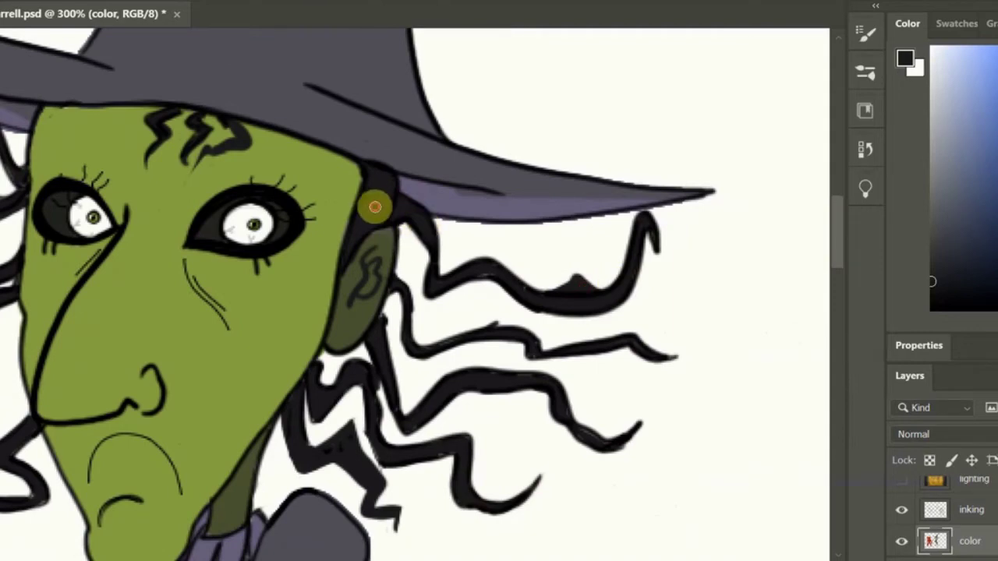
- Select the witch's legs and shade them below the dress hem with a soft, darker olive
key("ctrl+1")
scroll(802, 345, "down", 3)
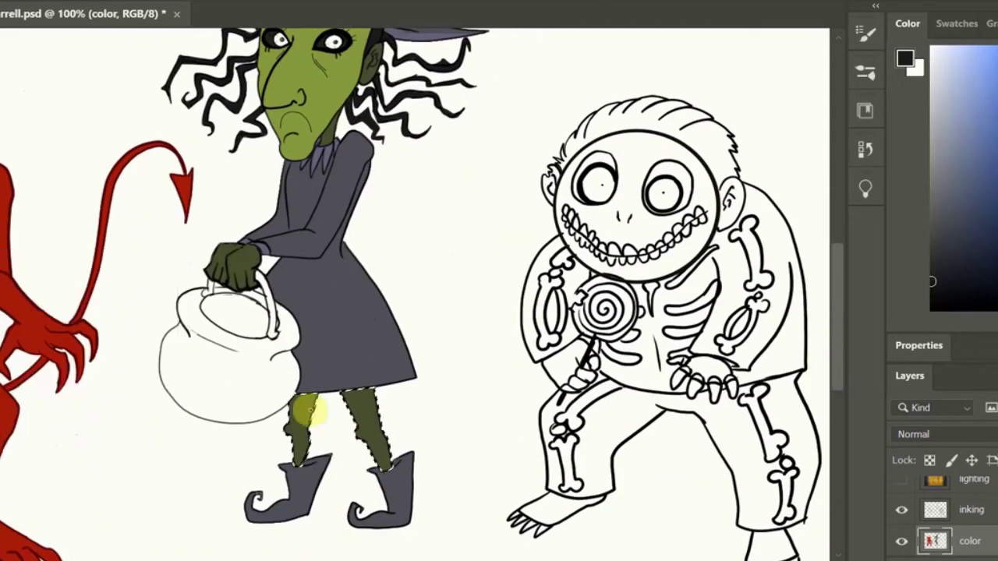
left_click(312, 408, "alt")
right_click(73, 203)
left_click(340, 402)
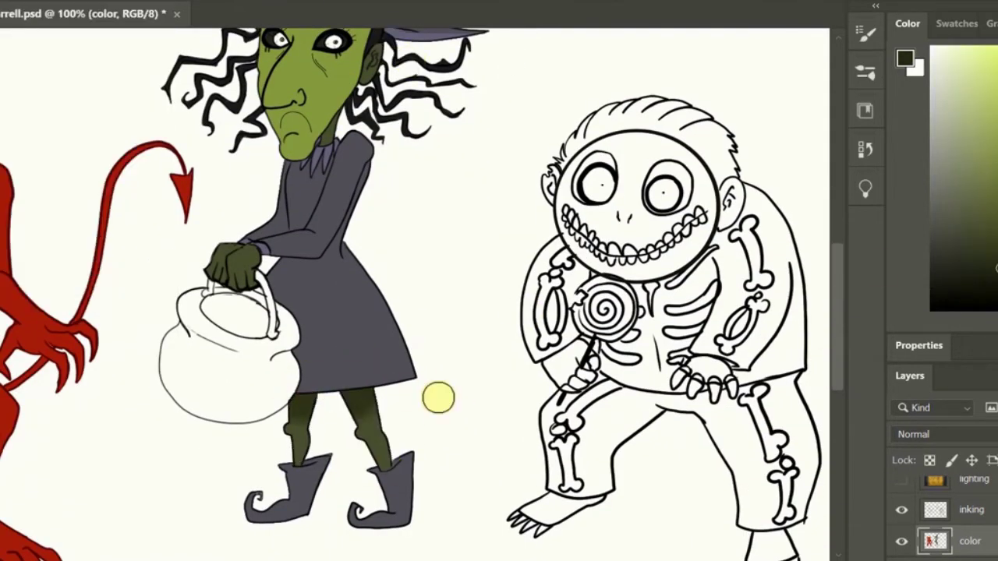
- Select the witch's dress and brush soft dark purple shadows along the sleeve and the cauldron side of the skirt
left_click(340, 286)
left_click(300, 213, "alt")
mouse_move(300, 213)
left_mouse_down()
mouse_move(344, 355)
mouse_move(295, 217)
mouse_move(314, 268)
mouse_move(308, 387)
mouse_move(287, 288)
mouse_move(330, 255)
left_mouse_up()
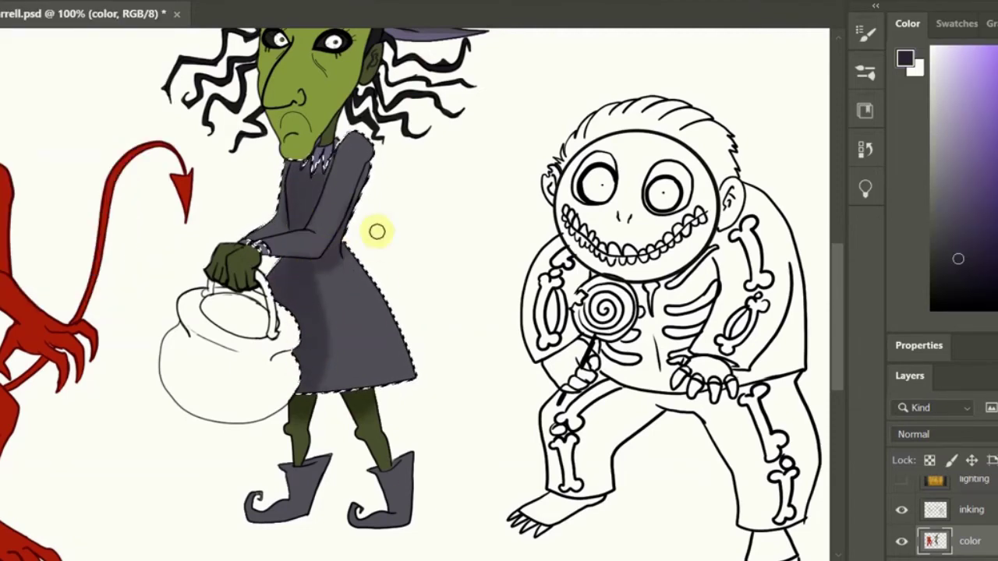
- Select the cauldron with its rim, opening and handle from the line art, and fill it very dark gray on the color layer
left_click(931, 295)
left_click(936, 510)
key("w")
left_click(251, 373)
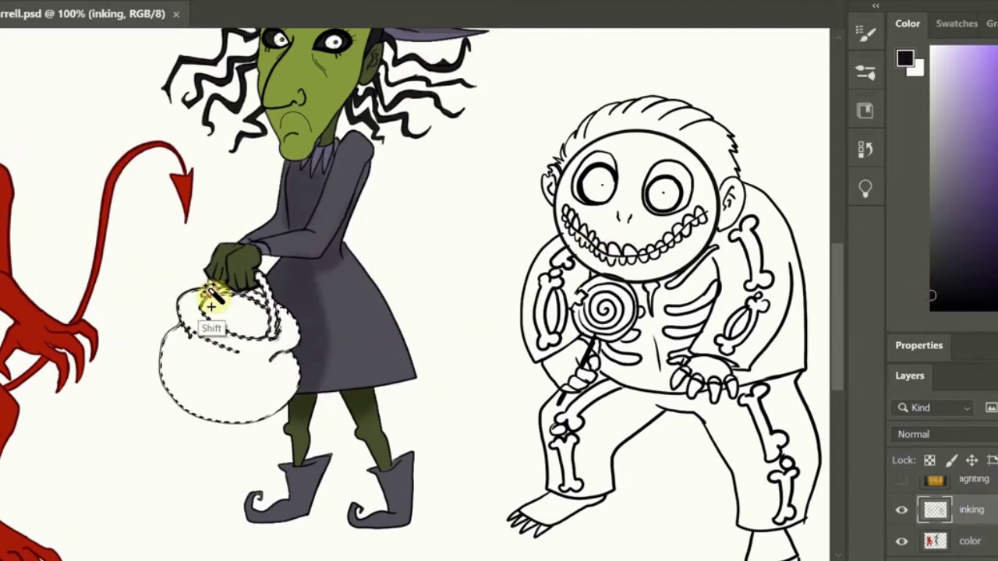
left_click(456, 289)
key("Return")
left_click(936, 540)
key("alt+BackSpace")
key("b")
left_click_drag(234, 351, 356, 319)
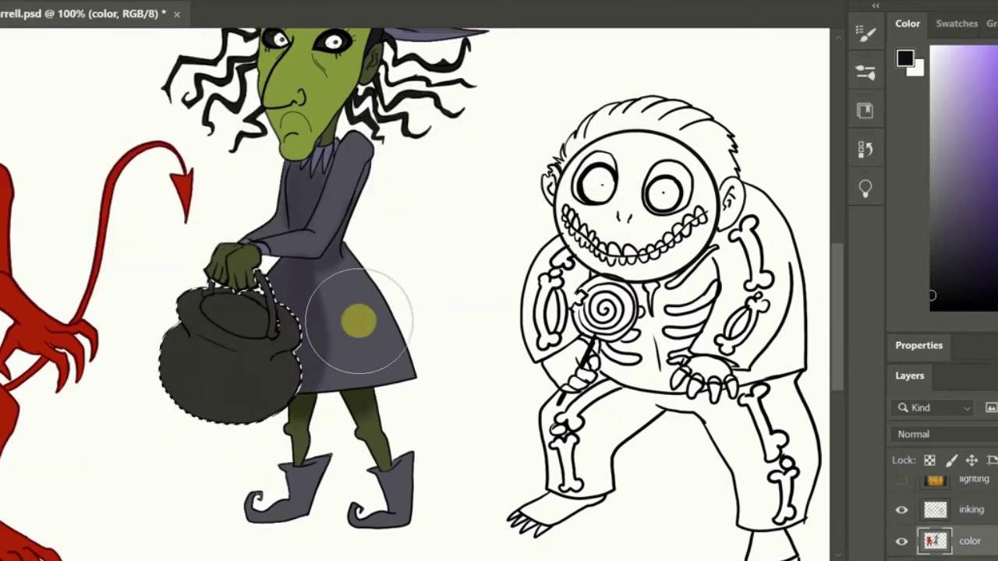
- Shade the cauldron with a soft brush, darkening its opening to black and its body toward the edges
right_click(195, 296)
mouse_move(195, 297)
left_mouse_down()
mouse_move(301, 319)
mouse_move(288, 334)
mouse_move(234, 312)
left_mouse_up()
left_click(345, 512, "alt")
key("ctrl+d")
scroll(569, 335, "up", 3)
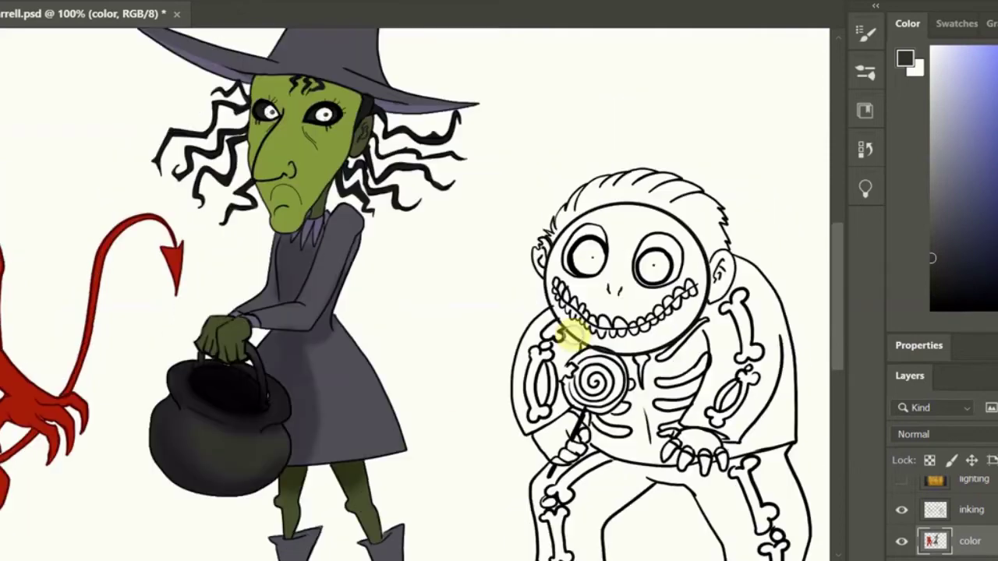
right_click(277, 400)
key("Escape")
- Paint the skeleton boy's eyeballs pale yellow and add small white glints
scroll(593, 555, "right", 6)
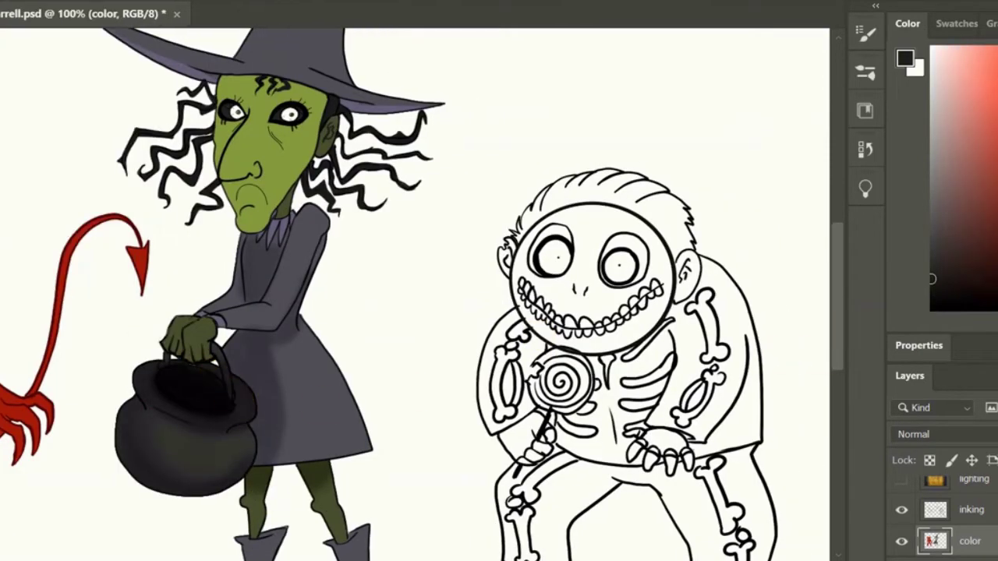
scroll(840, 351, "down", 2)
key("ctrl+plus")
key("ctrl+plus")
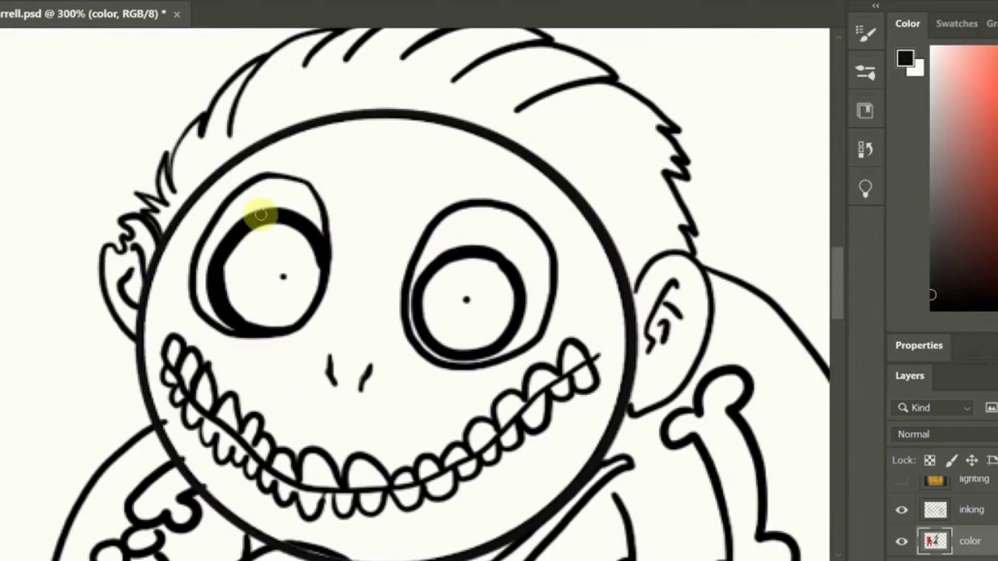
left_click(975, 57)
mouse_move(232, 281)
left_mouse_down()
mouse_move(283, 277)
mouse_move(254, 331)
left_mouse_up()
mouse_move(453, 304)
left_mouse_down()
mouse_move(504, 314)
mouse_move(478, 334)
left_mouse_up()
key("d")
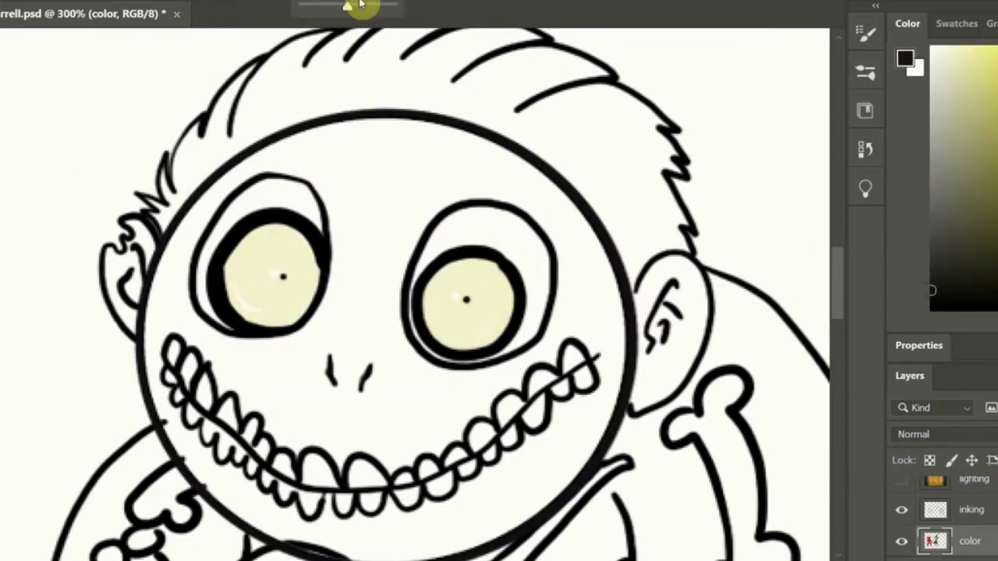
right_click(36, 45)
key("Escape")
mouse_move(261, 186)
left_mouse_down()
mouse_move(307, 195)
mouse_move(233, 216)
mouse_move(312, 223)
left_mouse_up()
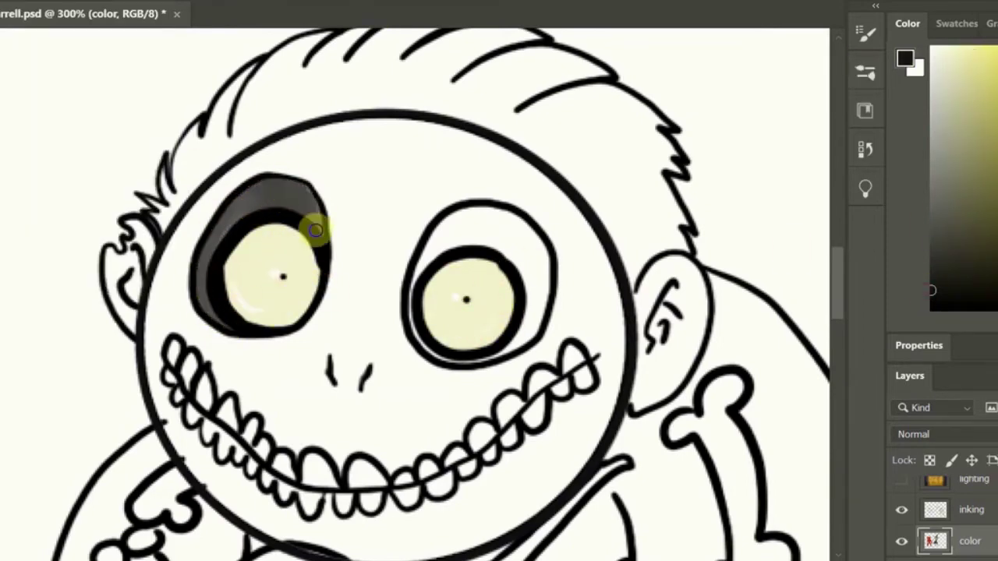
key("ctrl+z")
key("ctrl+z")
- Paint the sockets around both of the skeleton boy's eyes dark gray
right_click(125, 187)
key("Escape")
mouse_move(227, 214)
left_mouse_down()
mouse_move(234, 196)
mouse_move(301, 195)
left_mouse_up()
left_click_drag(428, 254, 460, 212)
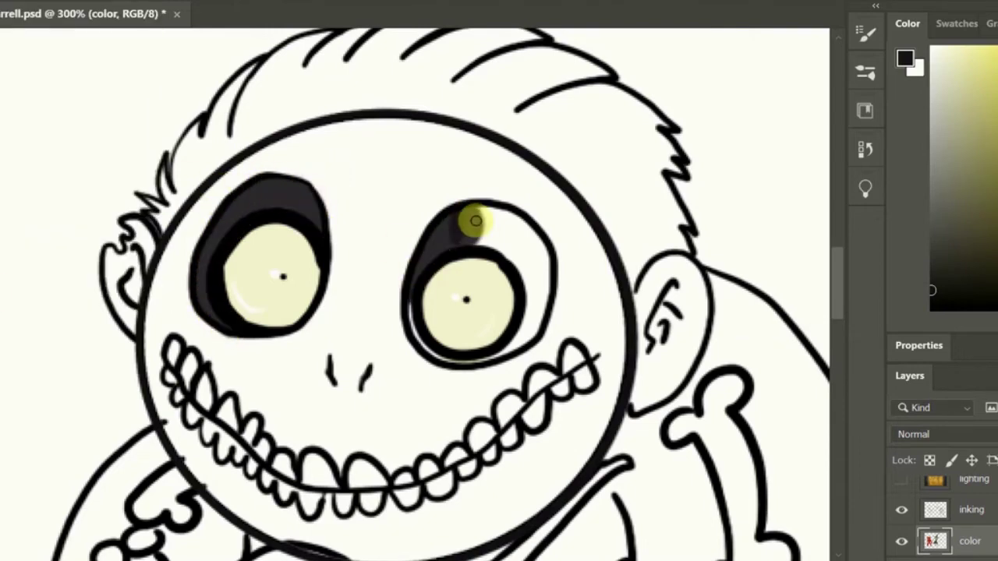
mouse_move(405, 316)
left_mouse_down()
mouse_move(519, 339)
mouse_move(522, 276)
mouse_move(503, 209)
left_mouse_up()
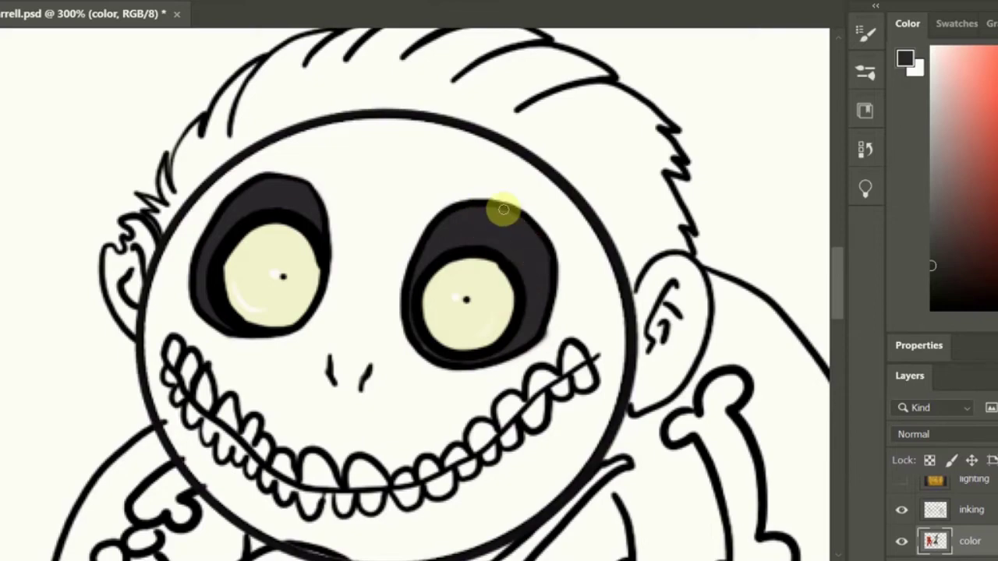
- Select the skeleton boy's suit areas from the inking layer, leaving out the bones and including the back of his resting hand
scroll(841, 282, "down", 5)
key("alt+]")
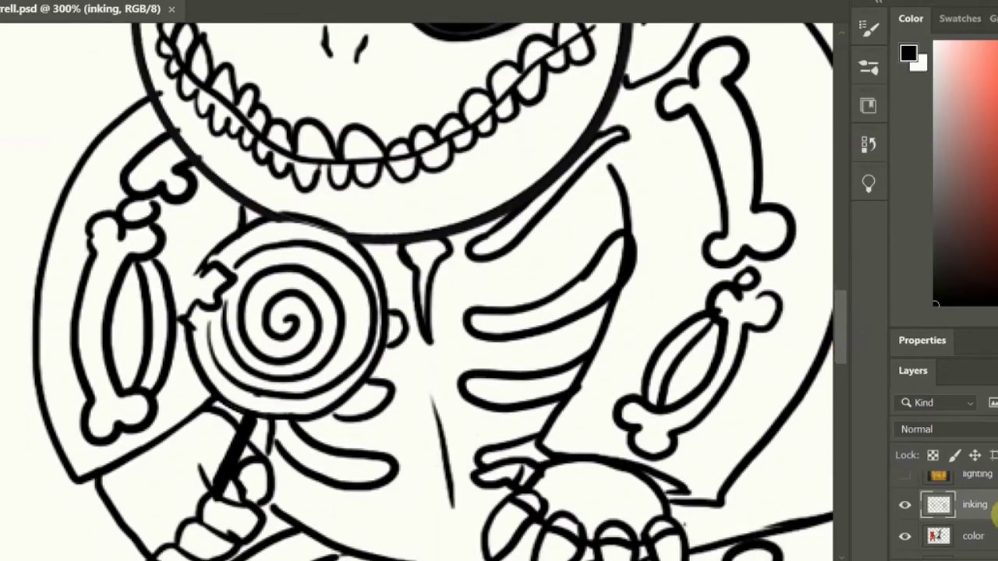
left_click(116, 495, "shift")
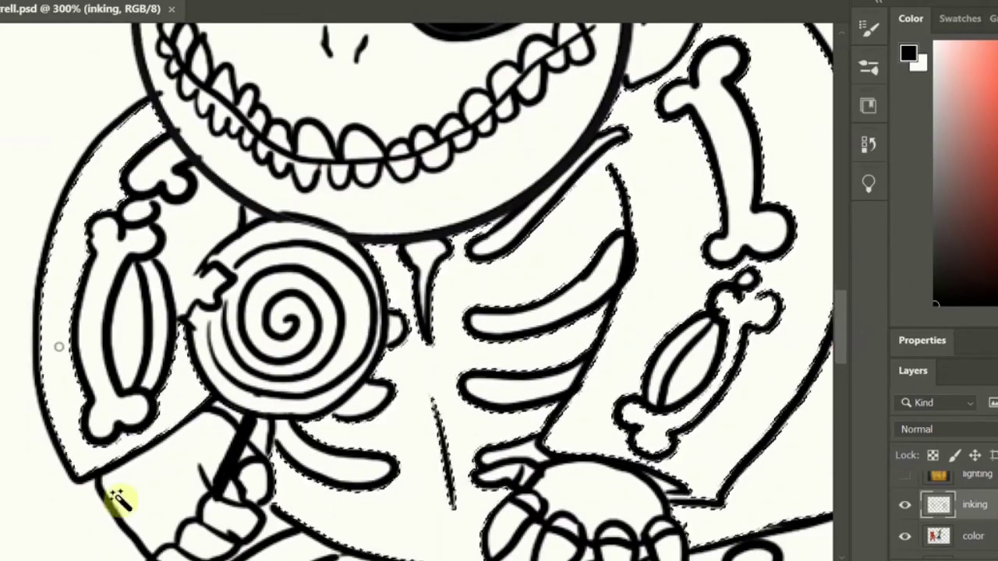
key("l")
mouse_move(546, 267)
left_mouse_down()
mouse_move(541, 216)
mouse_move(577, 258)
mouse_move(678, 283)
left_mouse_up()
scroll(825, 318, "down", 3)
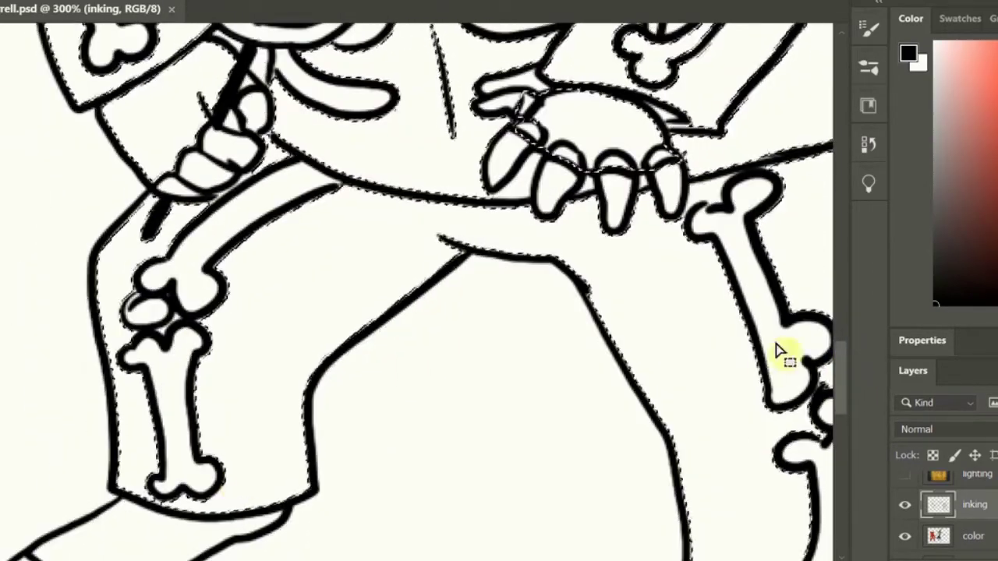
key("ctrl+1")
key("ctrl+plus")
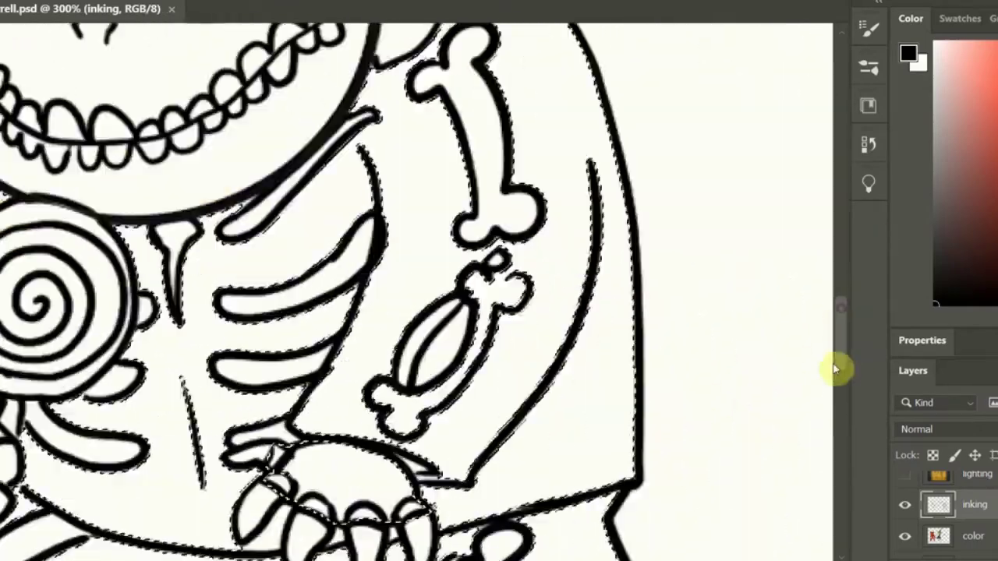
key("ctrl+1")
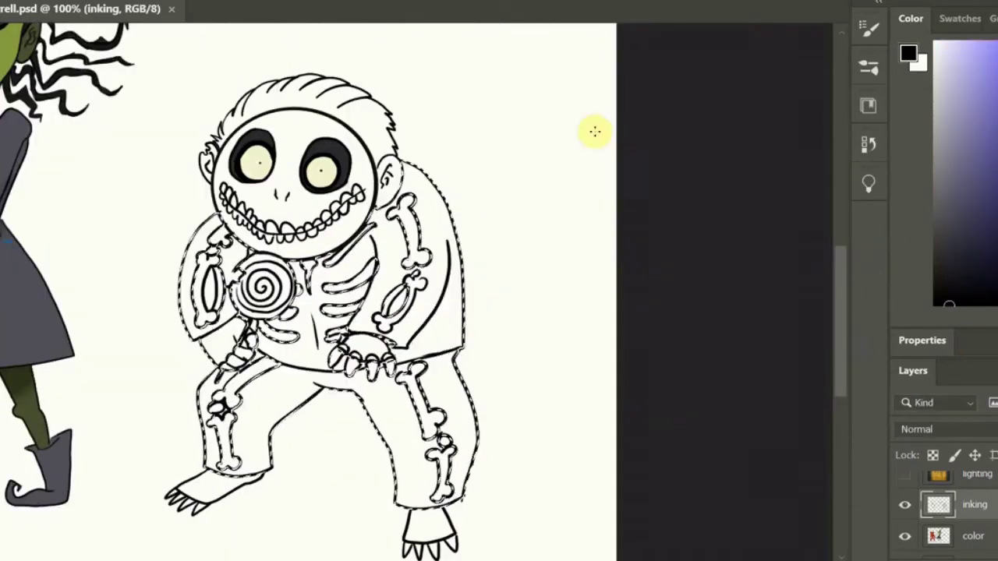
- Try to paint the selected suit solid black on the color layer with a large brush
key("alt+bracketleft")
right_click(25, 31)
mouse_move(280, 257)
left_mouse_down()
mouse_move(390, 363)
mouse_move(475, 403)
left_mouse_up()
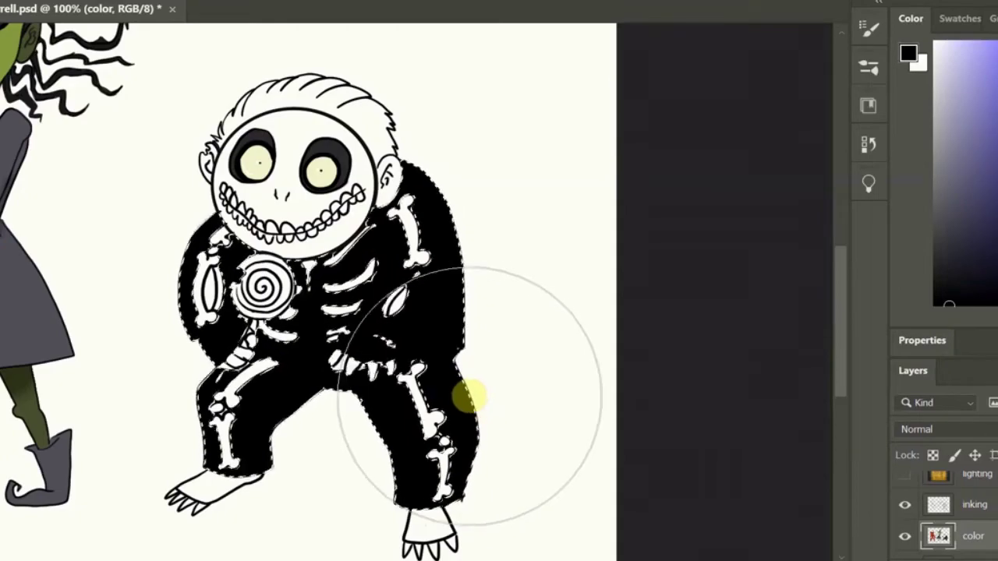
key("ctrl+z")
- Paint the selected suit very dark gray with a large soft brush, fading it lighter at the shoulders and lower trouser legs
left_click(958, 296)
key("ctrl+z")
key("ctrl+z")
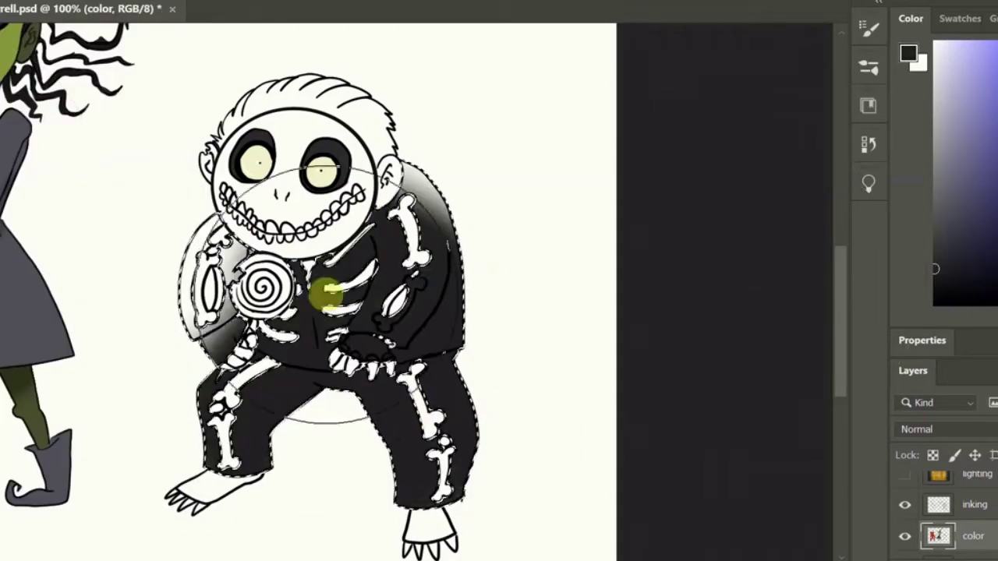
mouse_move(331, 328)
left_mouse_down()
mouse_move(331, 279)
mouse_move(310, 366)
mouse_move(357, 351)
mouse_move(281, 323)
left_mouse_up()
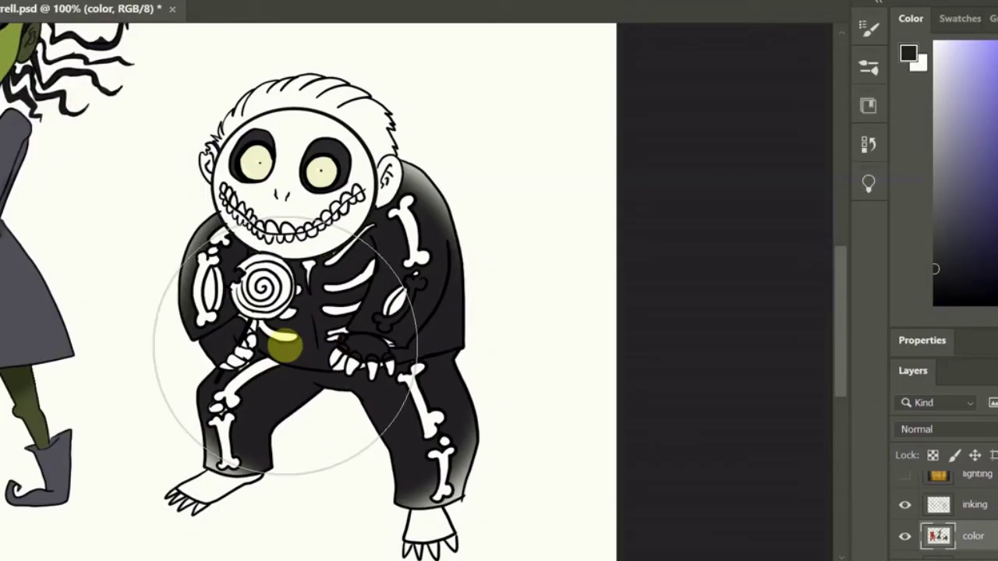
right_click(81, 143)
key("Escape")
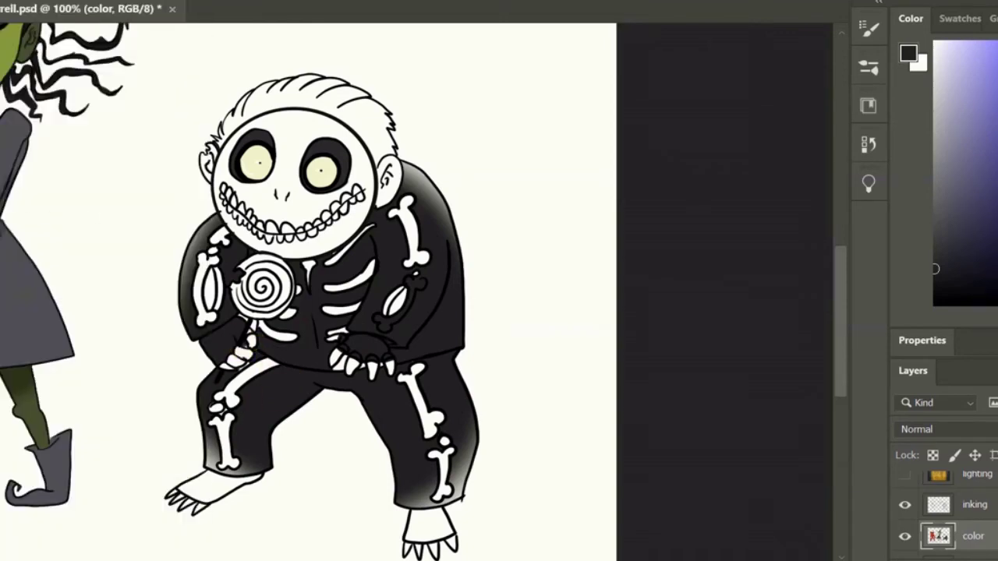
- Select the skeleton boy's hair from the inking layer and paint it pale green on the color layer
left_click(984, 506)
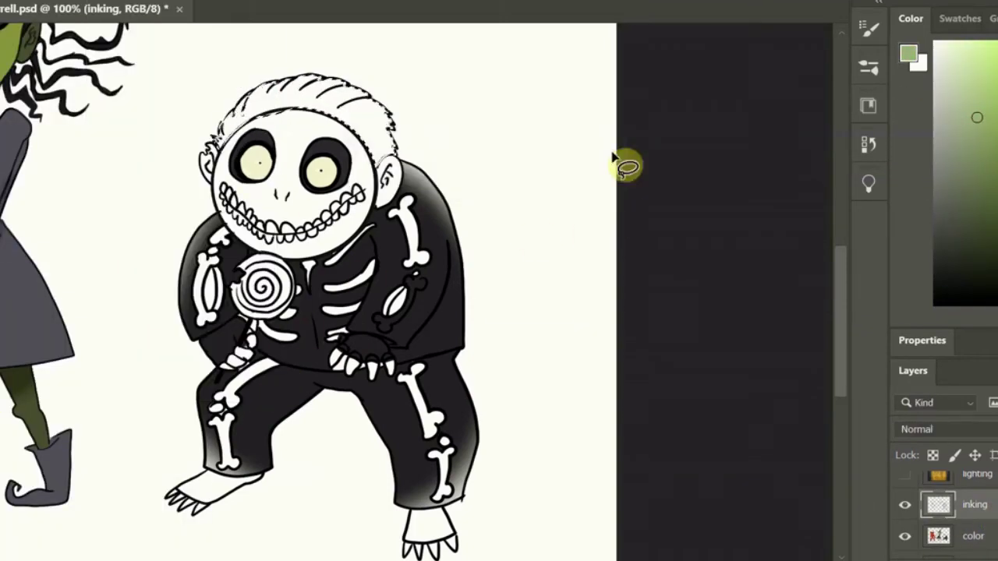
left_click(973, 536)
left_click_drag(234, 117, 401, 71)
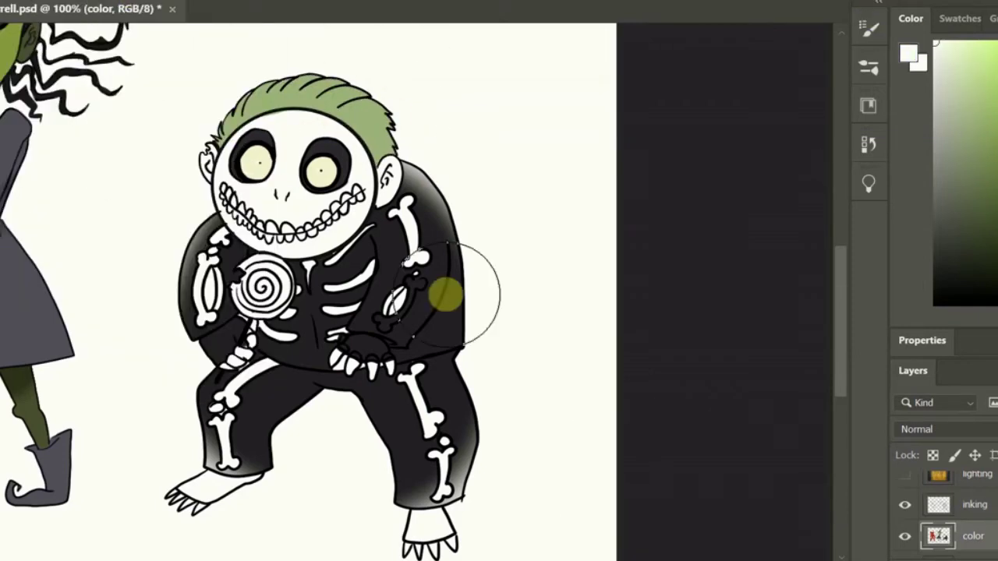
- Paint the skeleton boy's arm bones off-white and fill the gap between the forearm bones with the dark suit color
right_click(445, 289)
key("Escape")
left_click(943, 48)
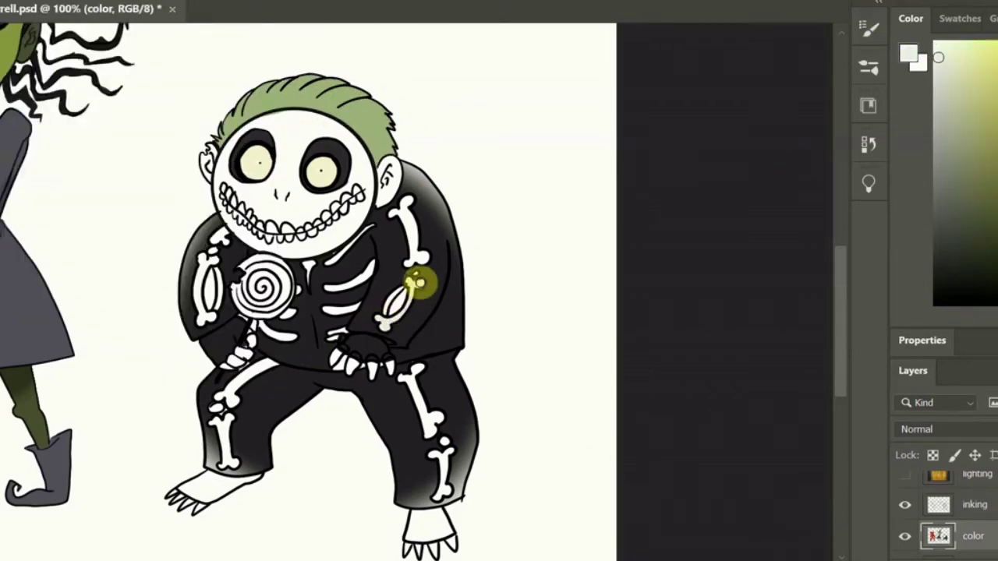
key("alt+s")
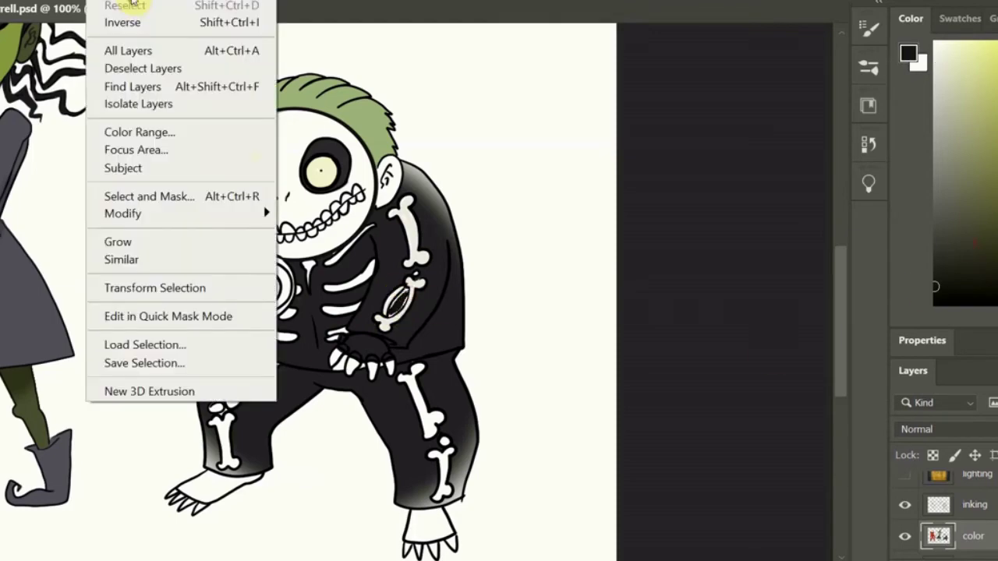
key("alt+]")
key("alt+[")
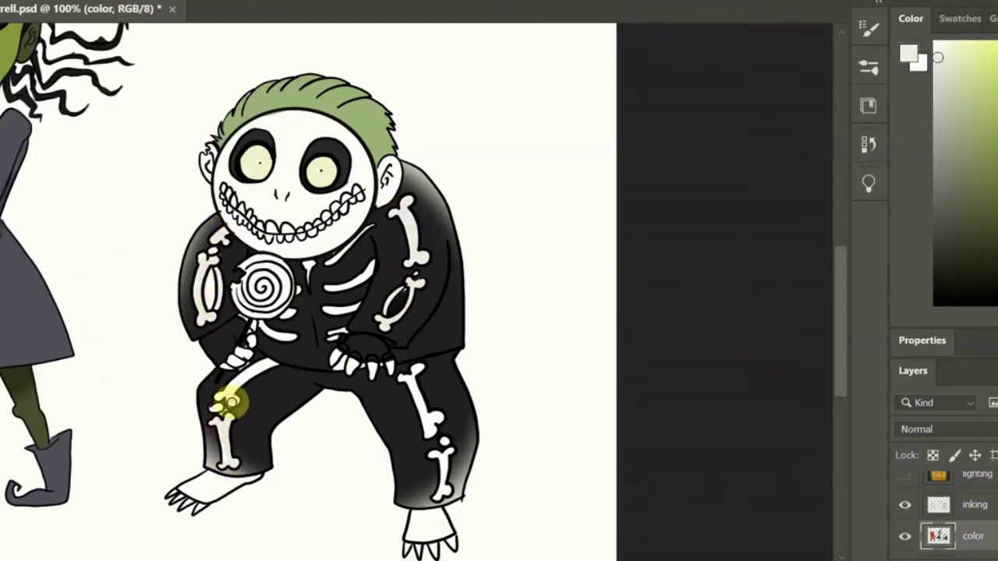
- Paint the leg bones and the fingers of the resting hand off-white, cleaning up with the dark suit color
mouse_move(247, 417)
left_mouse_down()
mouse_move(221, 407)
mouse_move(258, 369)
mouse_move(335, 360)
left_mouse_up()
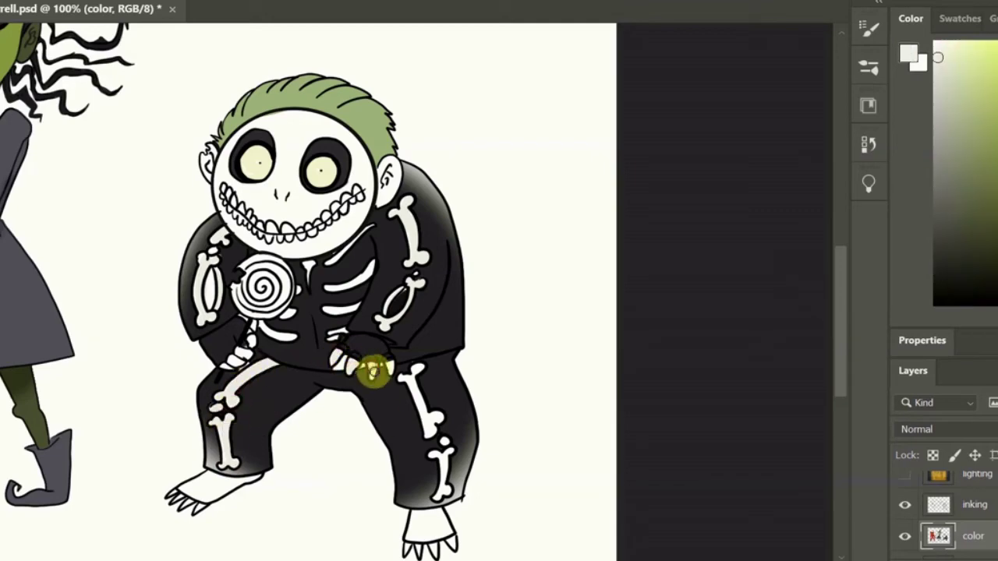
key("d")
left_click(411, 382, "alt")
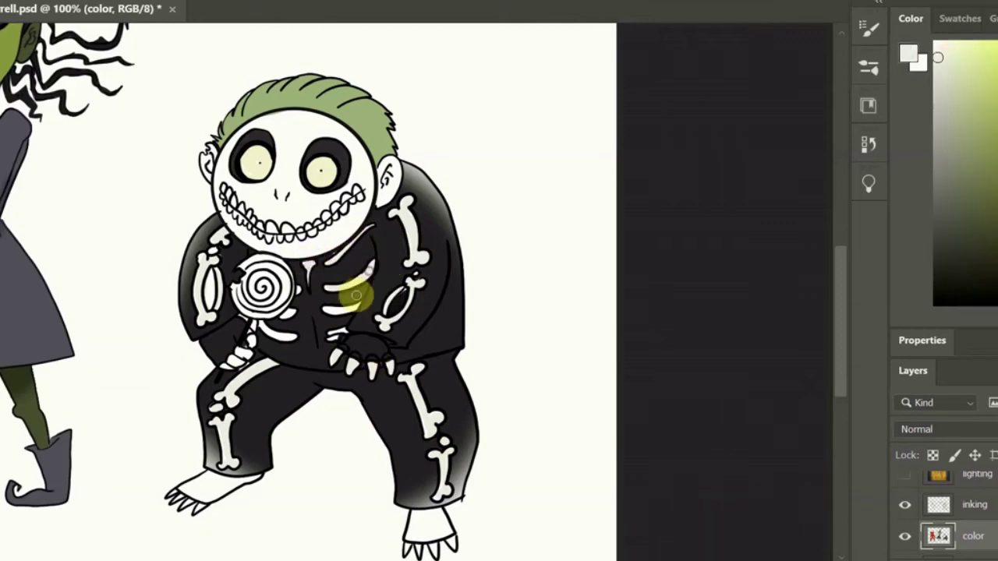
- Paint the breastbone, ribs and lollipop hand off-white, and darken the gap between the other forearm's bones
key("d")
left_click_drag(354, 295, 356, 301)
left_click(218, 300, "alt")
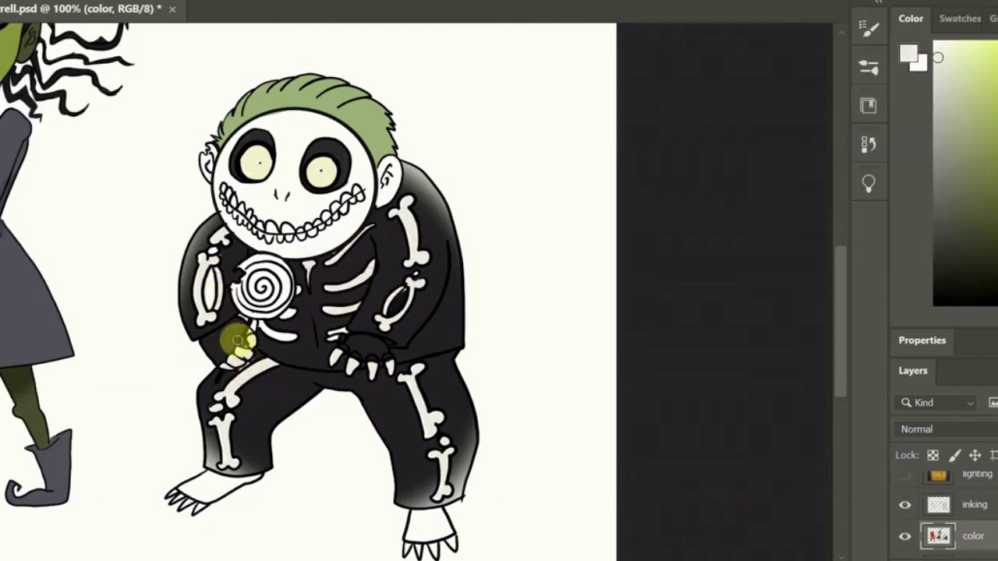
key("d")
left_click(286, 315, "alt")
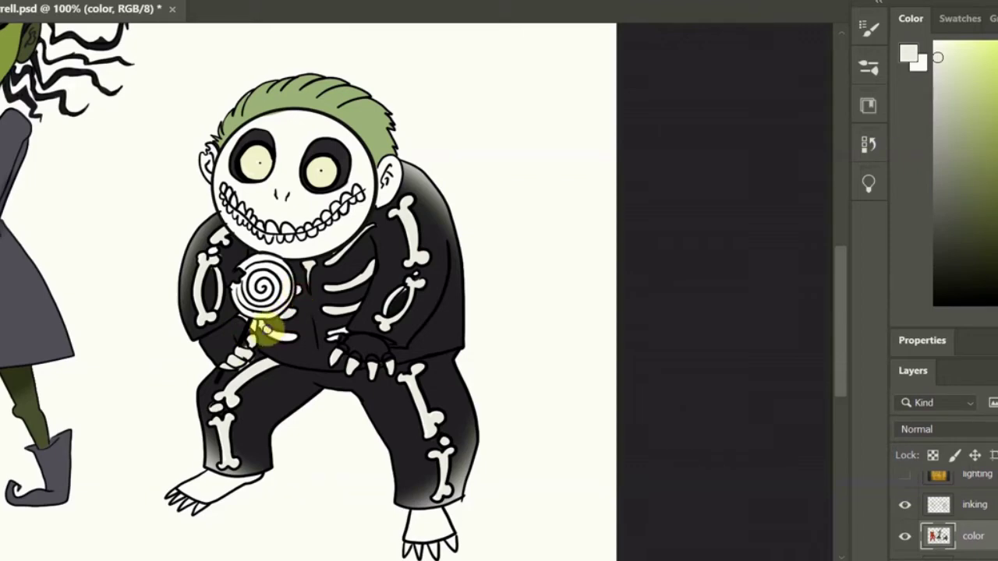
key("d")
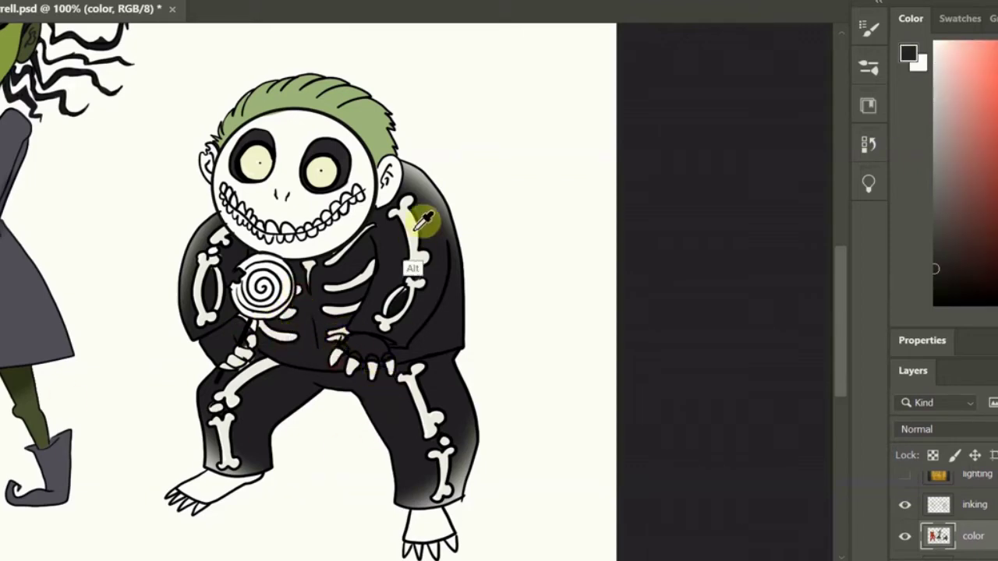
- Paint the skeleton boy's feet and both ears off-white with slightly darker shading
left_click(181, 488, "alt")
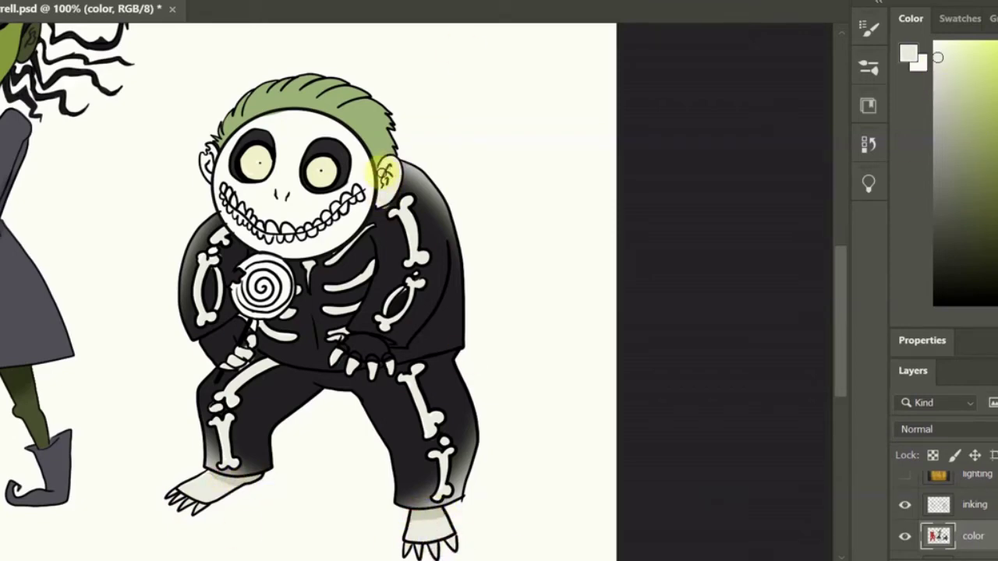
left_click(382, 408, "alt")
left_click(212, 153, "alt")
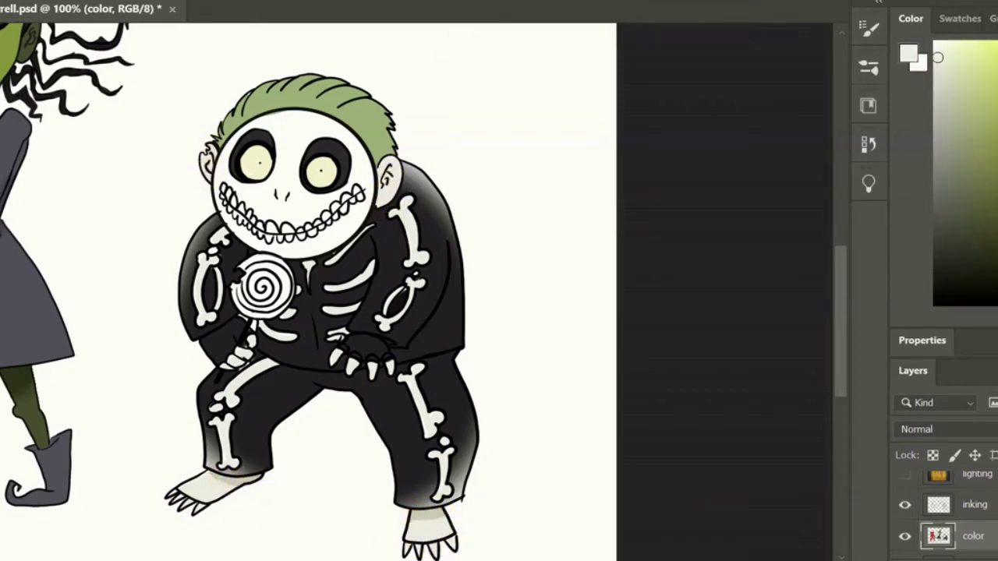
- Select the skeleton boy's face from the inking layer and paint it off-white on the color layer
left_click(939, 53)
key("alt+bracketright")
left_click(289, 178)
right_click(290, 179)
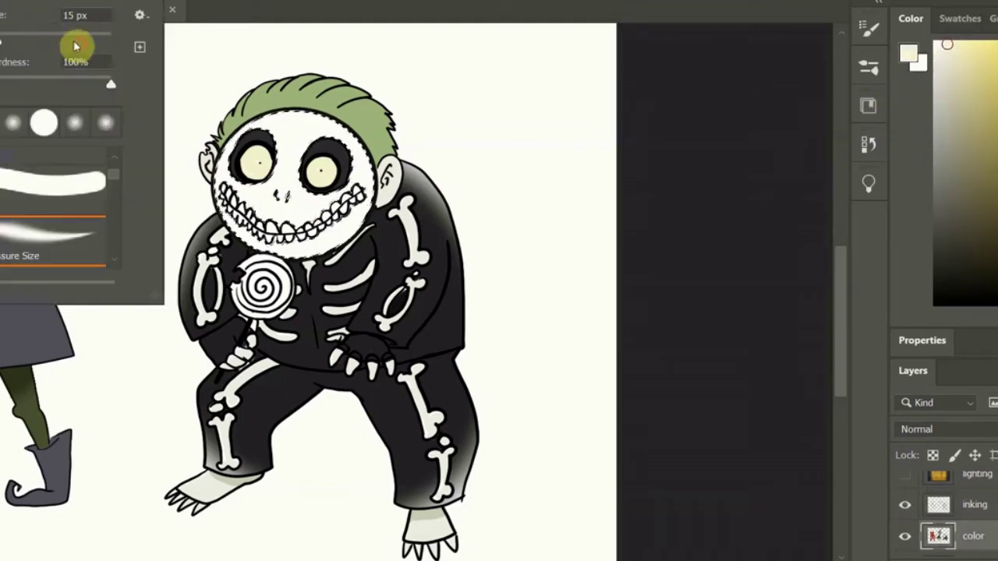
key("Return")
key("alt+bracketleft")
left_click_drag(254, 160, 246, 160)
- Invert the face selection and paint the skeleton boy's teeth golden yellow with dark olive shading
left_click(109, 1)
left_click(110, 23)
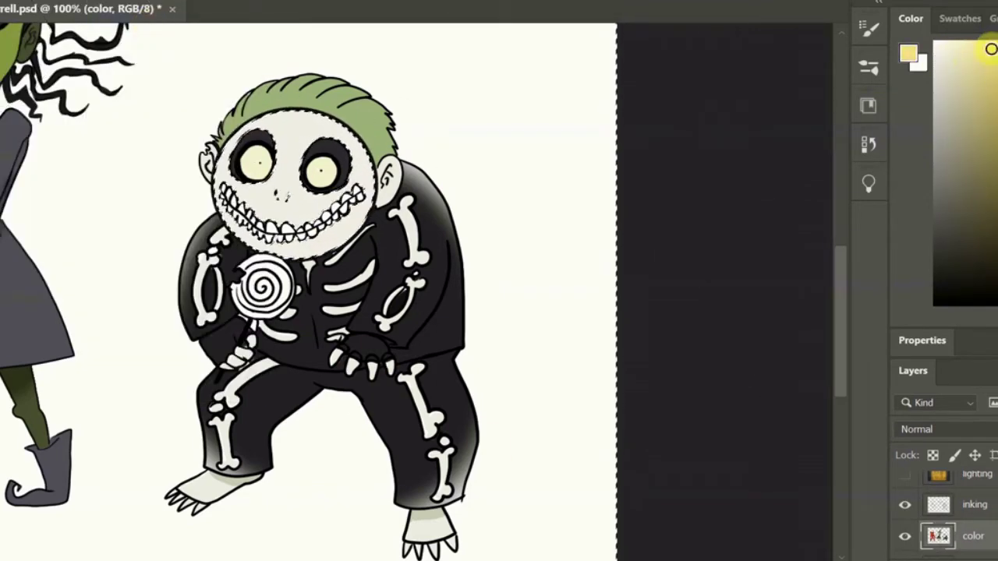
left_click(321, 168, "alt")
right_click(303, 314)
key("Return")
mouse_move(233, 202)
left_mouse_down()
mouse_move(293, 230)
mouse_move(351, 204)
left_mouse_up()
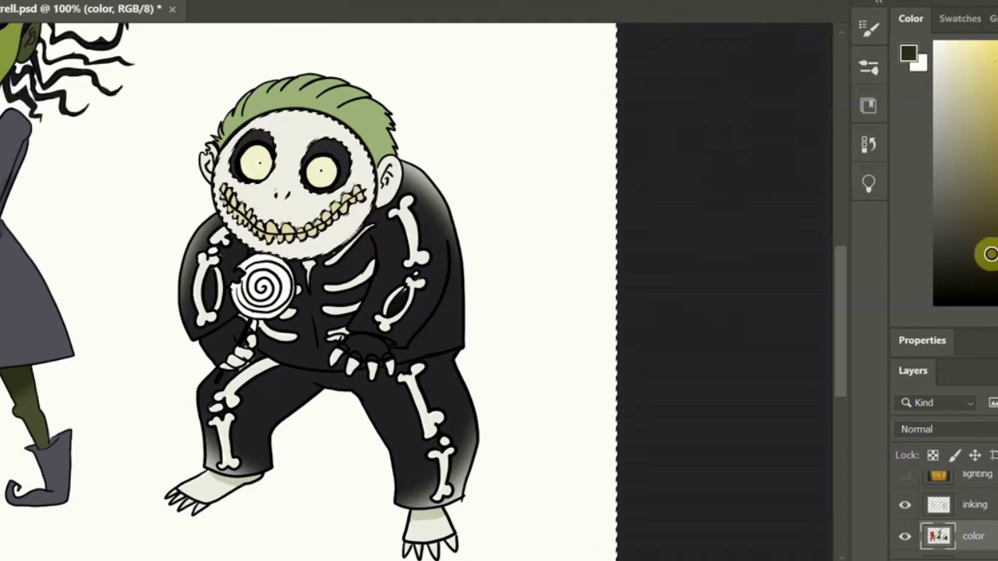
right_click(226, 227)
key("Return")
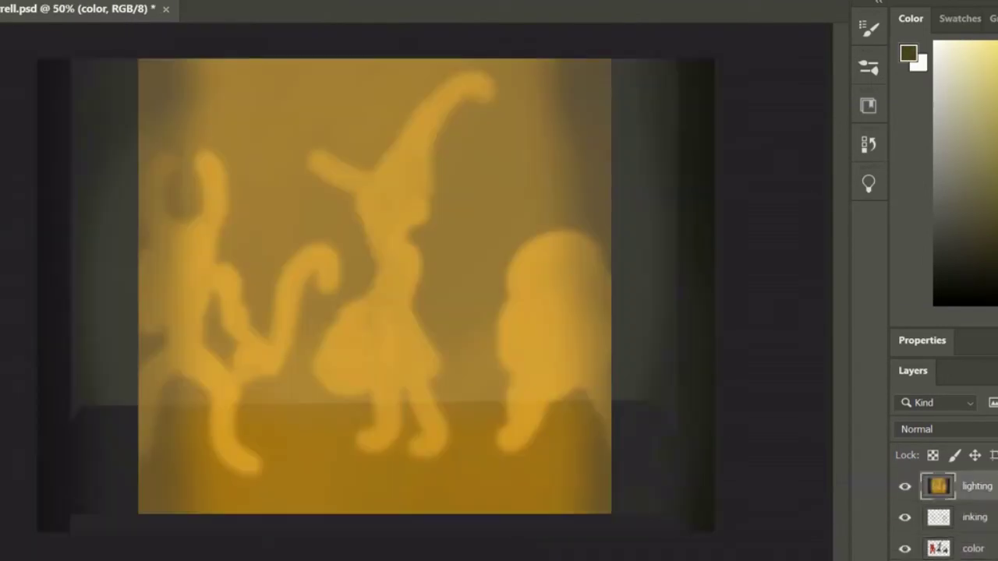
- Place the visible lighting layer beneath the color layer and paint the whites of the witch's eyes light gray
key("alt+bracketright")
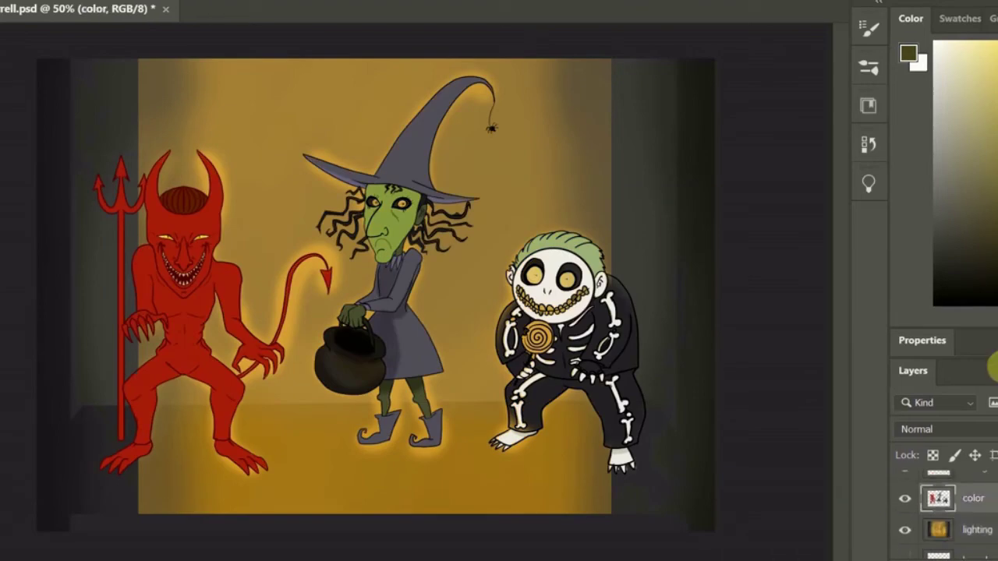
scroll(368, 226, "up", 3)
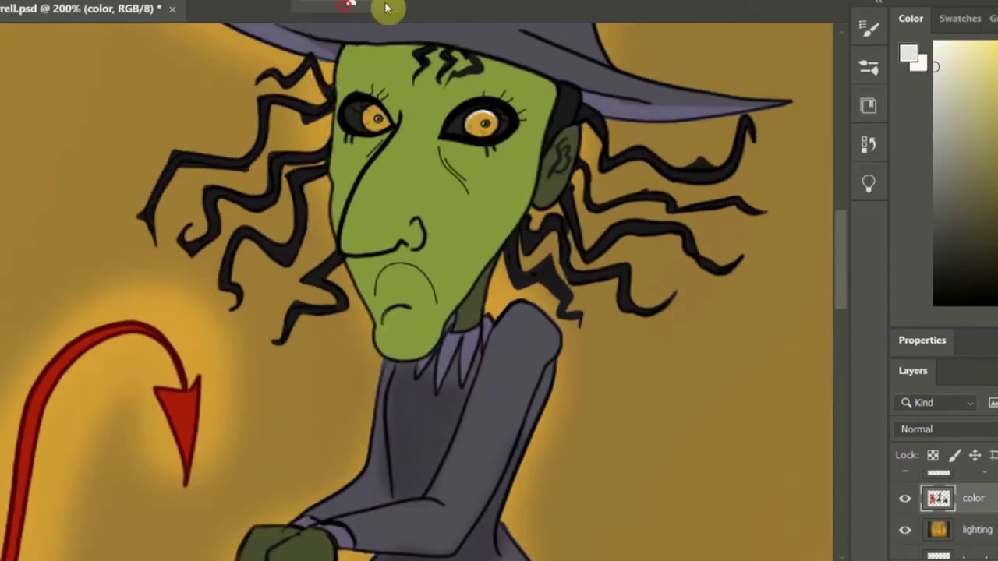
scroll(425, 259, "down", 3)
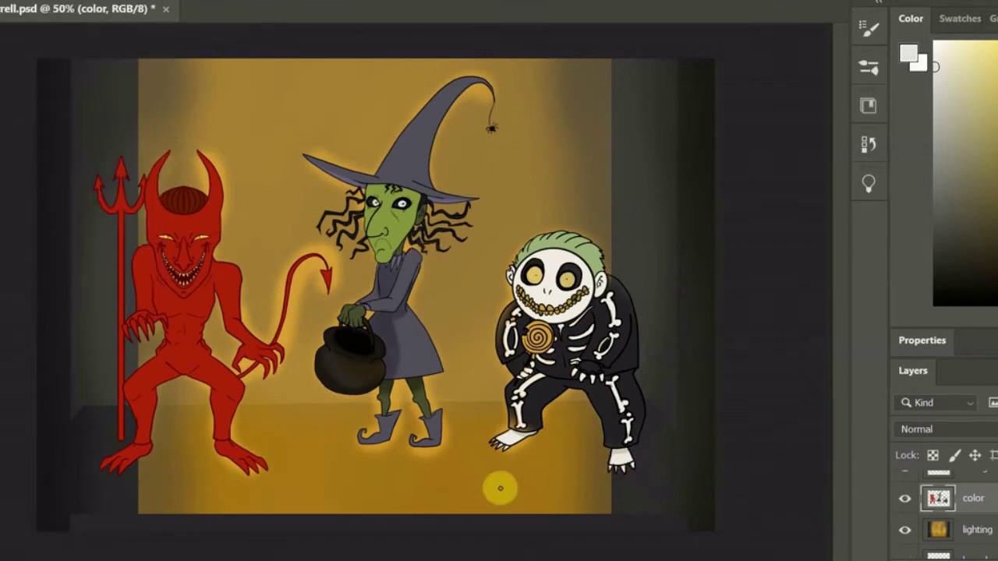
- Create a layer between color and lighting, and paint white behind the skeleton boy and a red glow behind the devil
key("ctrl+shift+alt+n")
left_click_drag(512, 331, 513, 344)
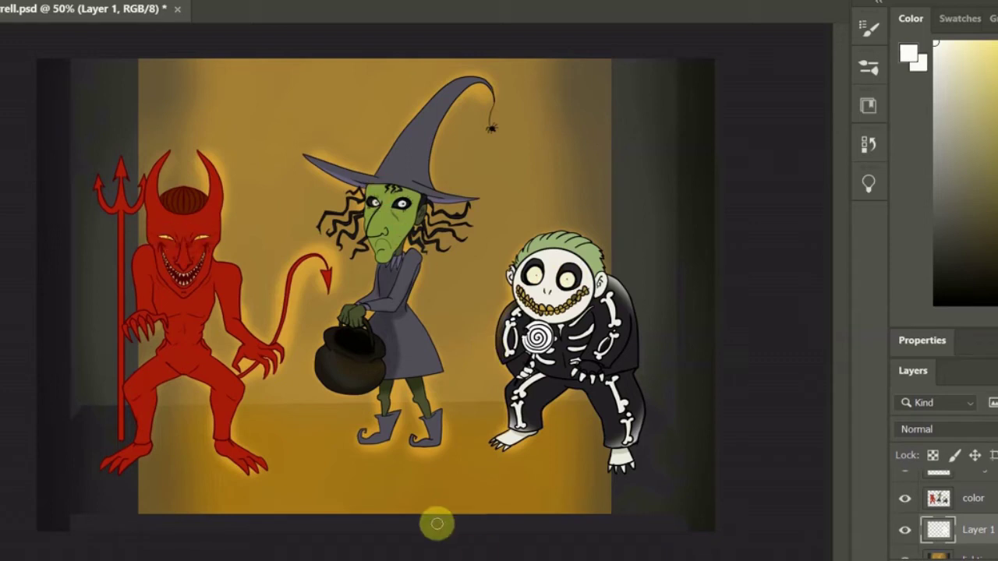
left_click(23, 37)
left_click(117, 206)
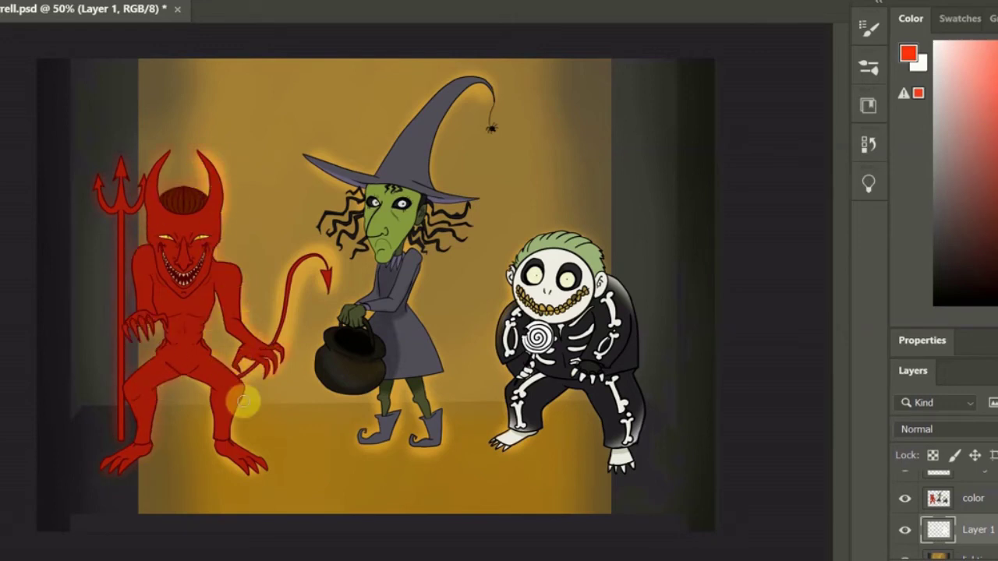
- Create a top layer named fog and paint soft gray fog across the lower part of the scene
left_click(947, 205)
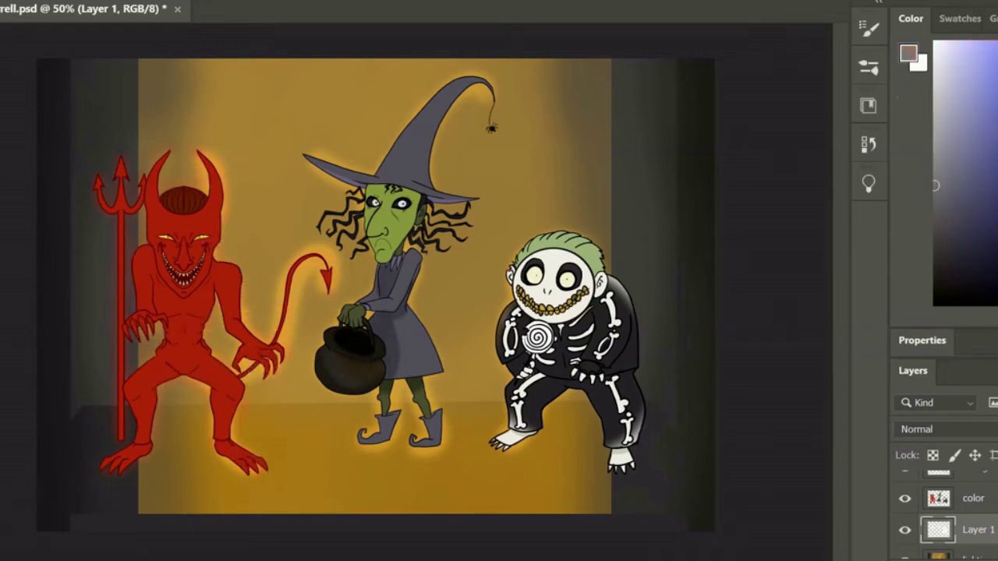
scroll(943, 515, "up", 1)
key("ctrl+shift+alt+n")
double_click(973, 485)
type("fog")
key("Return")
mouse_move(62, 468)
left_mouse_down()
mouse_move(89, 464)
mouse_move(160, 522)
mouse_move(584, 430)
mouse_move(640, 470)
mouse_move(254, 419)
mouse_move(301, 511)
left_mouse_up()
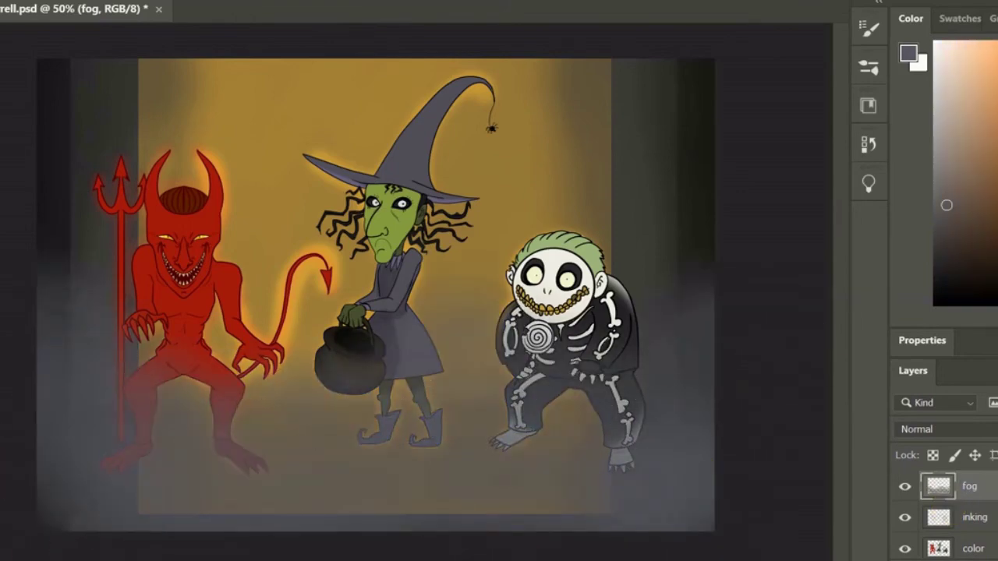
- Paint the skeleton boy's spiral lollipop orange on the color layer
left_click(973, 548)
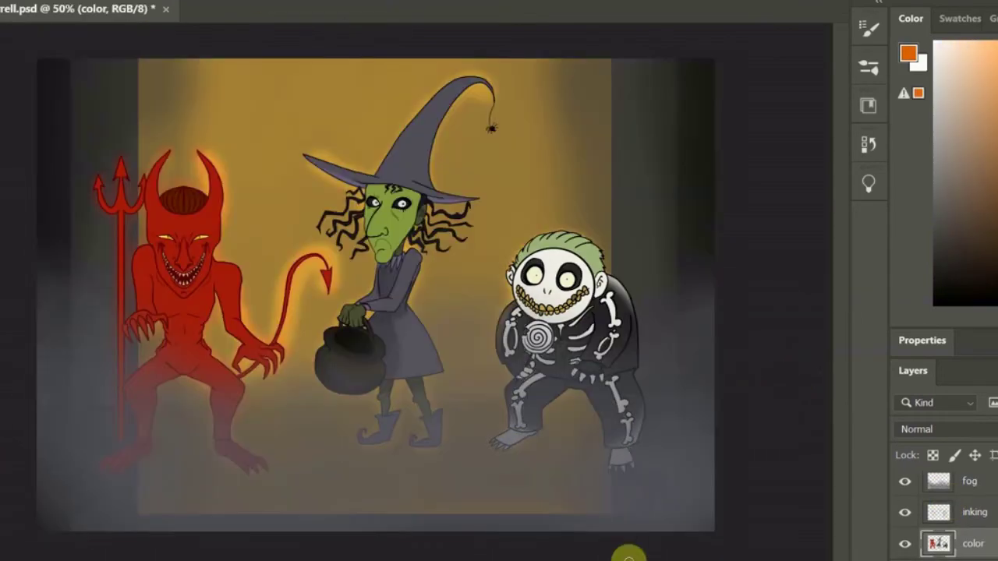
key("ctrl+plus")
key("ctrl+plus")
key("ctrl+plus")
left_click_drag(818, 343, 724, 304)
mouse_move(476, 273)
left_mouse_down()
mouse_move(518, 297)
mouse_move(460, 315)
mouse_move(507, 350)
left_mouse_up()
right_click(316, 140)
left_click(167, 127)
mouse_move(460, 281)
left_mouse_down()
mouse_move(515, 297)
mouse_move(537, 331)
mouse_move(457, 360)
left_mouse_up()
- Hide the fog layer and shade the skeleton boy's lollipop with bright orange highlights and dark brown on the color layer
left_click(404, 253, "alt")
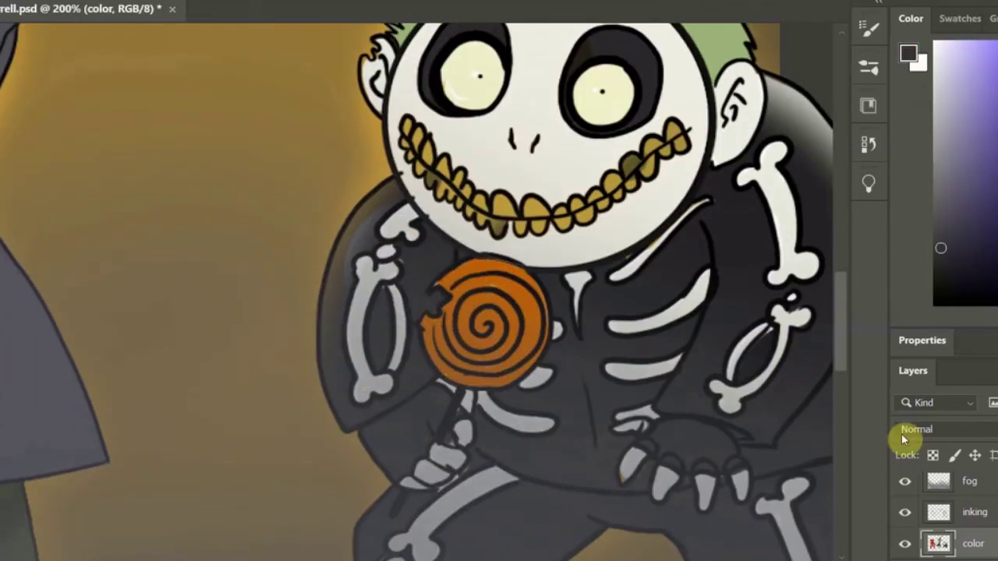
left_click(905, 481)
left_click(439, 305, "alt")
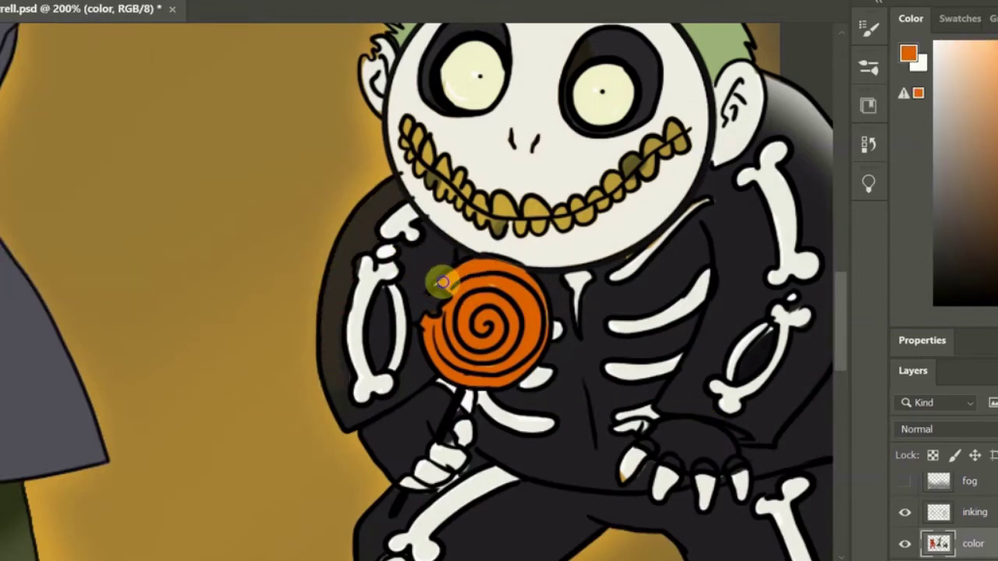
key("d")
key("ctrl+s")
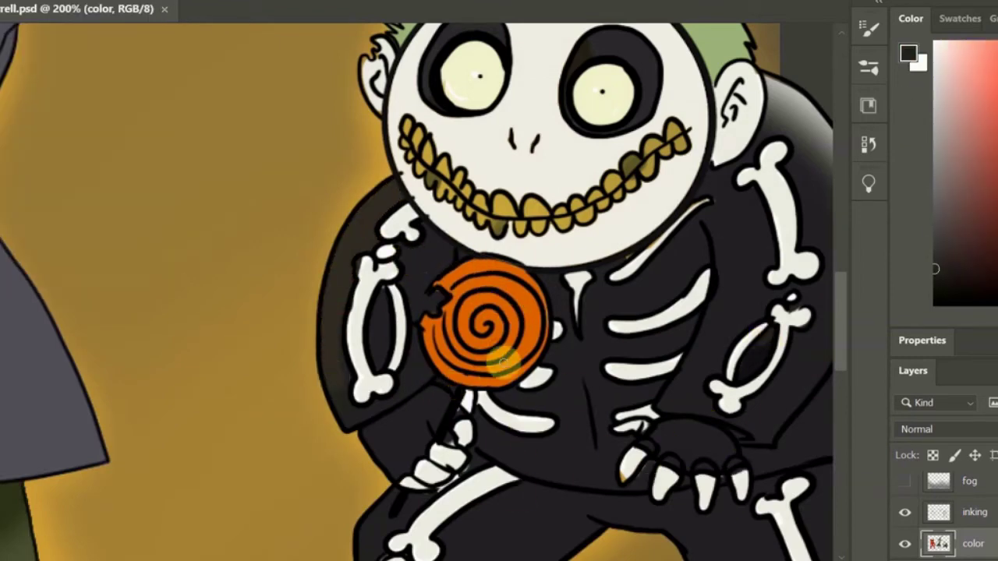
left_click(491, 301, "alt")
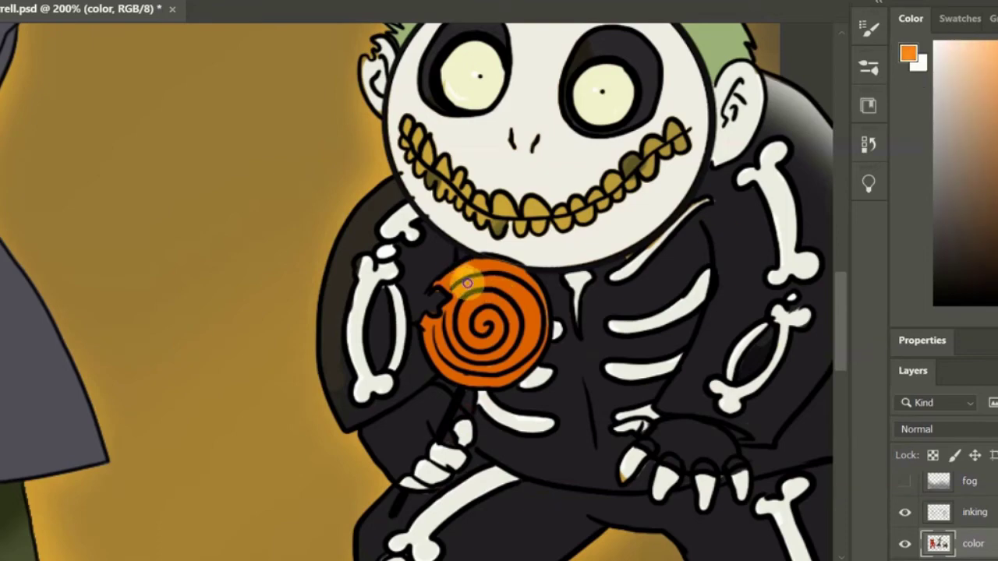
left_click_drag(496, 311, 475, 335)
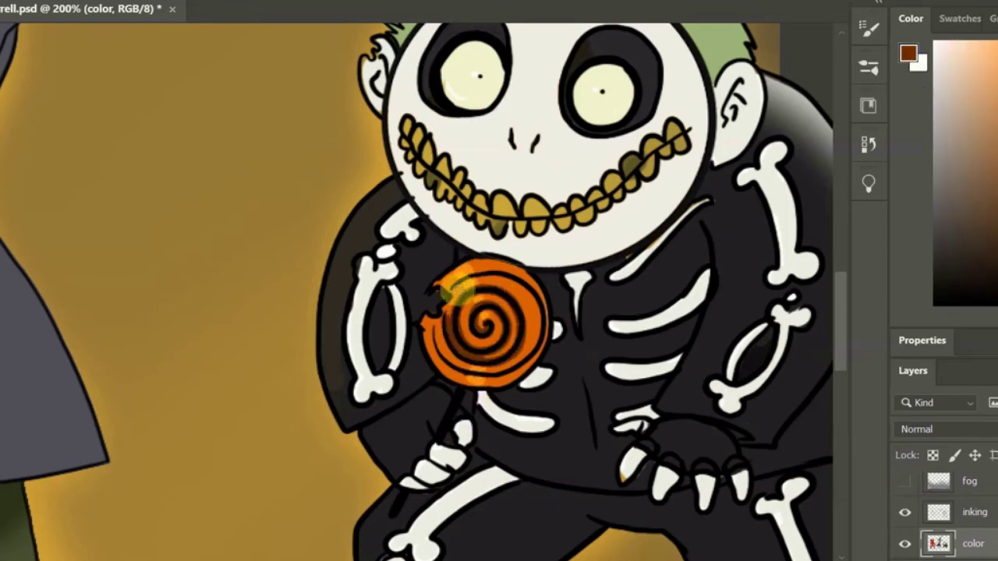
- Show the fog layer and paint denser soft white fog along the lower sides of the scene
left_click(904, 481)
key("ctrl+minus")
key("ctrl+minus")
key("ctrl+minus")
key("ctrl+minus")
left_click(942, 44)
right_click(134, 60)
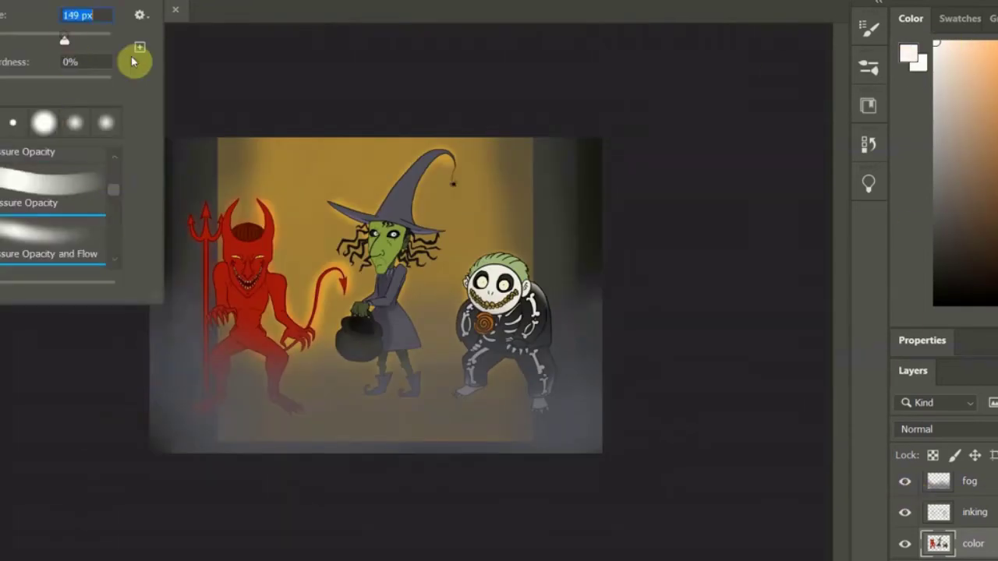
left_click(179, 335)
left_click(969, 483)
mouse_move(187, 406)
left_mouse_down()
mouse_move(149, 331)
mouse_move(593, 312)
left_mouse_up()
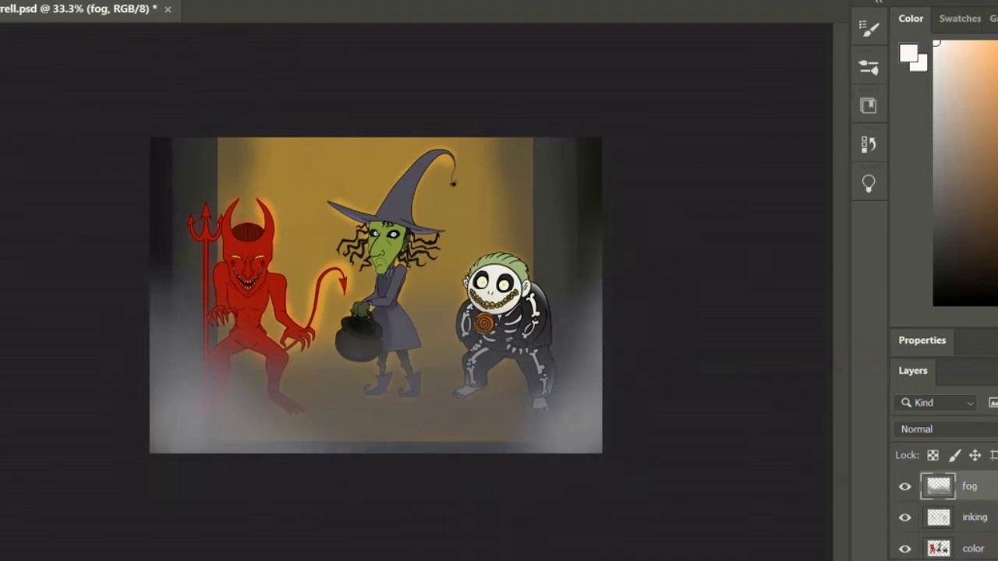
left_click_drag(189, 411, 567, 435)
- Try cutting a straight floor edge and angled corner lines out of the lower fog
left_click(174, 450)
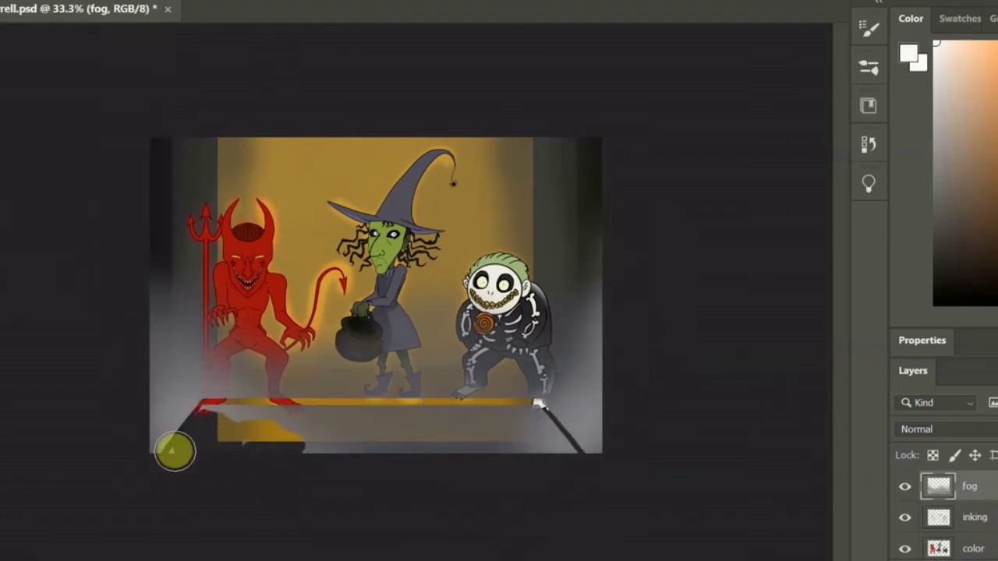
left_click(487, 431, "shift")
key("ctrl+z")
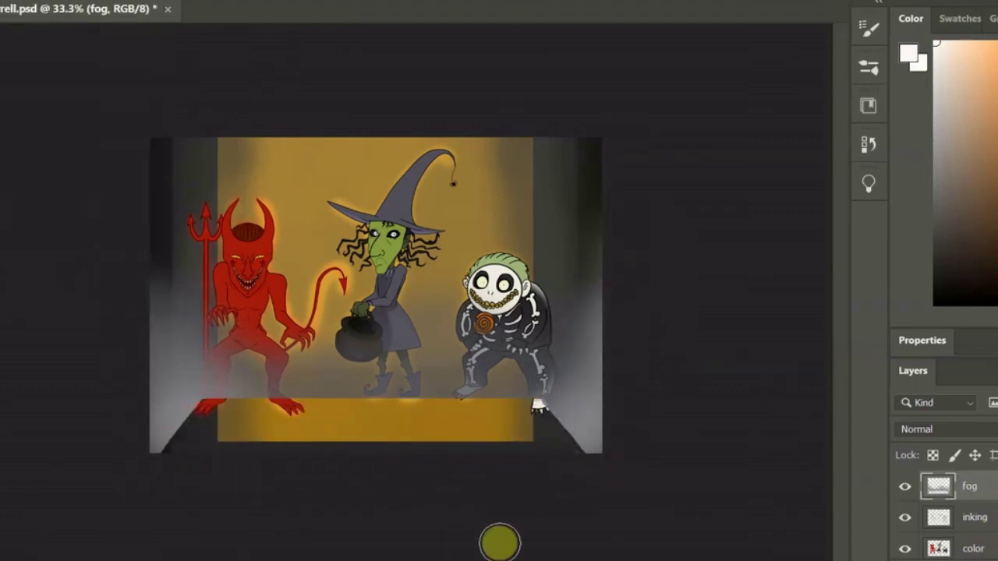
key("ctrl+shift+z")
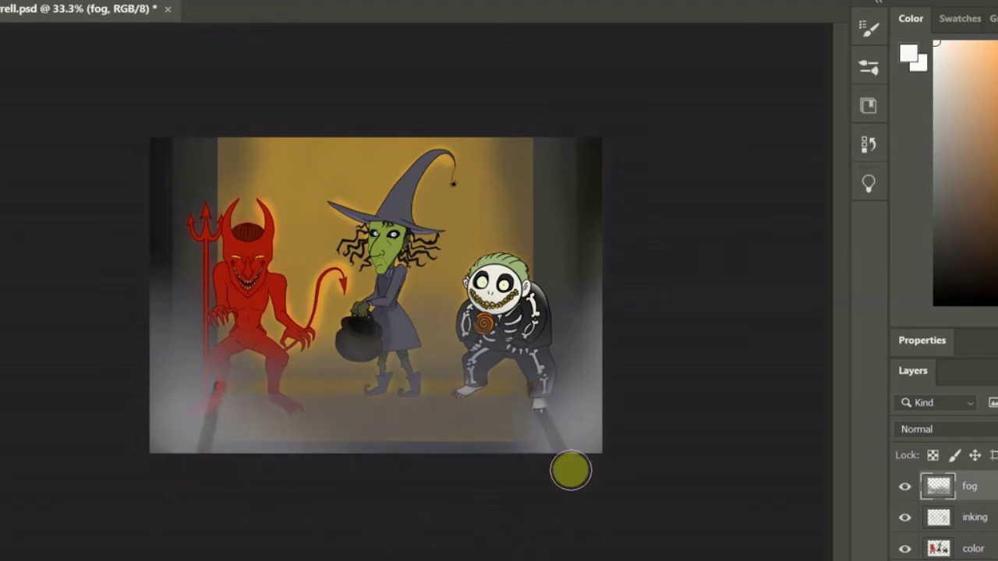
mouse_move(221, 401)
left_mouse_down()
mouse_move(487, 447)
mouse_move(396, 400)
left_mouse_up()
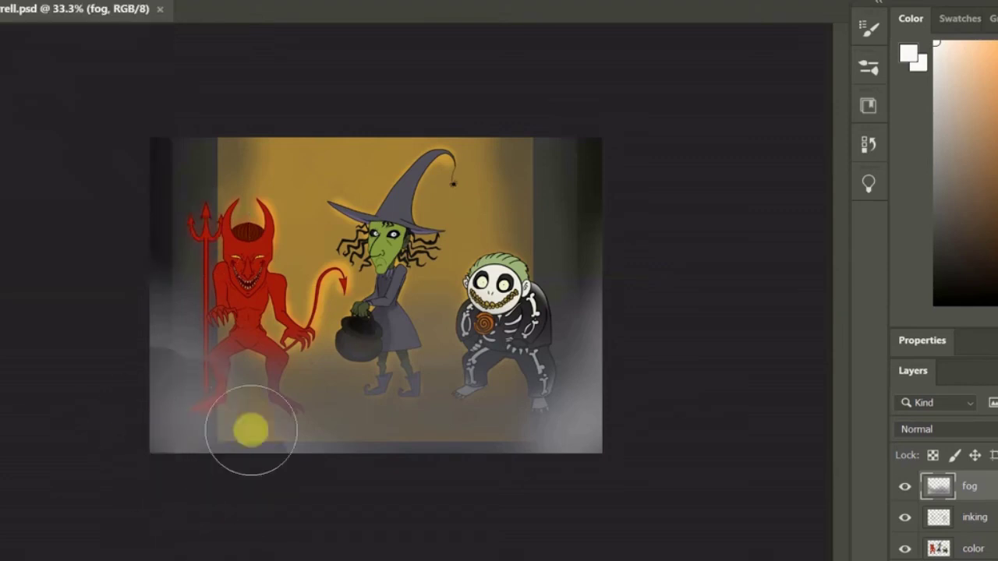
- Hide the fog and cover the lighting layer with a near-black background
scroll(948, 514, "down", 3)
left_click(974, 518)
left_click(905, 488)
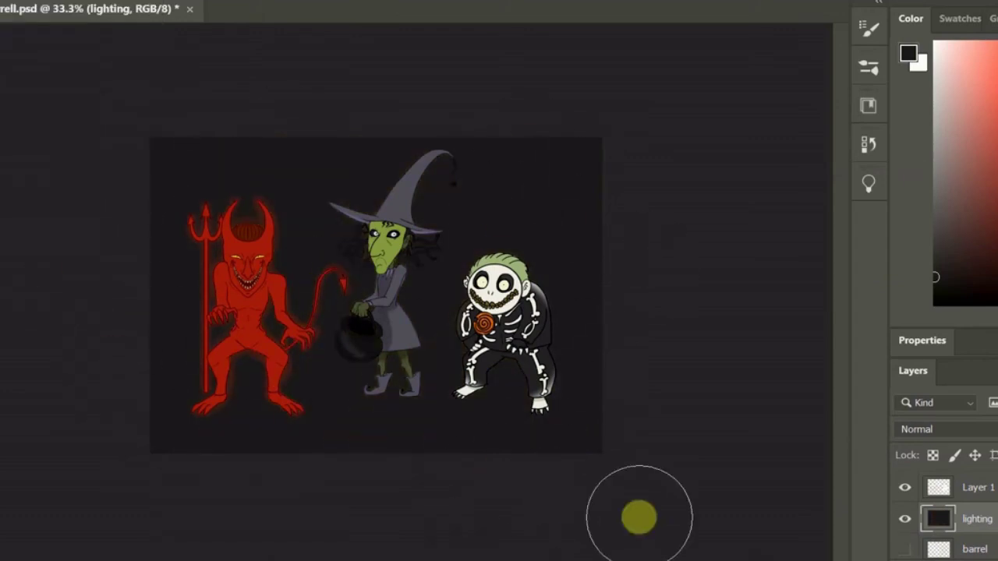
- Paint a dark gray floor and matching vertical bands along both side edges of the lighting layer
right_click(221, 420)
key("Escape")
left_click_drag(151, 392, 538, 393)
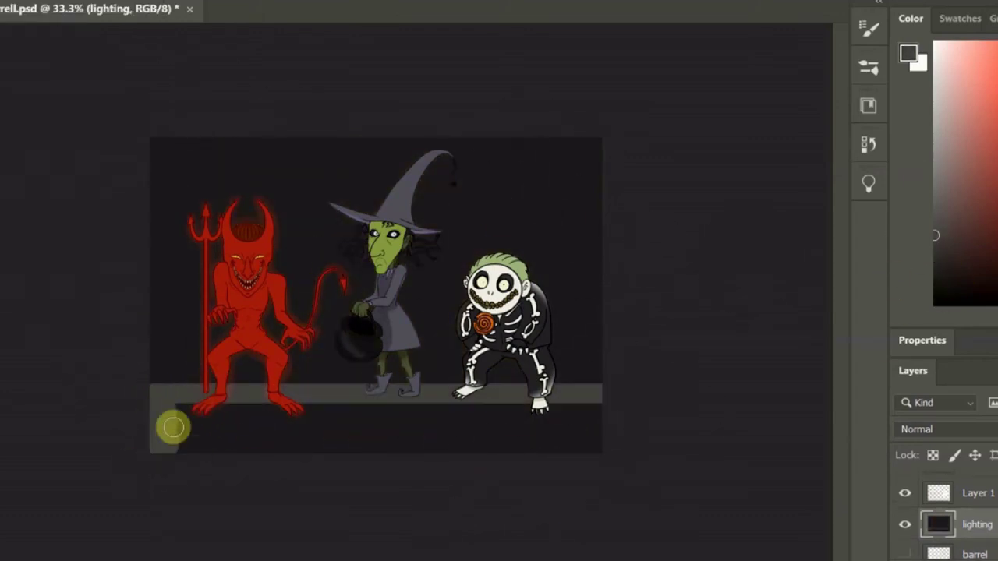
mouse_move(172, 423)
left_mouse_down()
mouse_move(461, 452)
mouse_move(600, 448)
left_mouse_up()
left_click_drag(163, 140, 163, 374)
left_click_drag(591, 141, 591, 374)
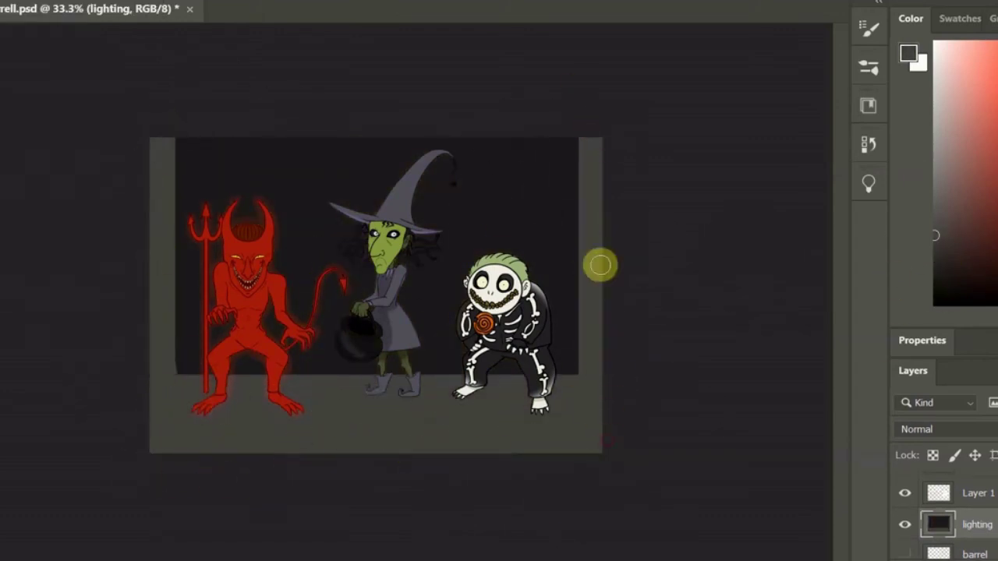
- Paint a broad soft yellow light behind the characters, cover its lower edge with dark gray, and save the file
left_click_drag(286, 133, 343, 366)
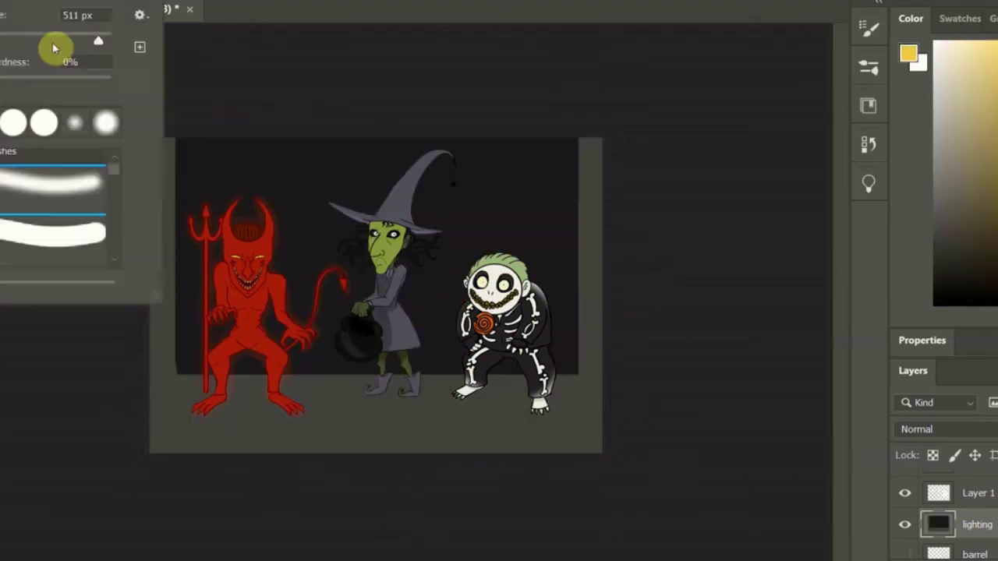
key("Escape")
mouse_move(475, 414)
left_mouse_down()
mouse_move(481, 101)
mouse_move(327, 445)
mouse_move(468, 234)
left_mouse_up()
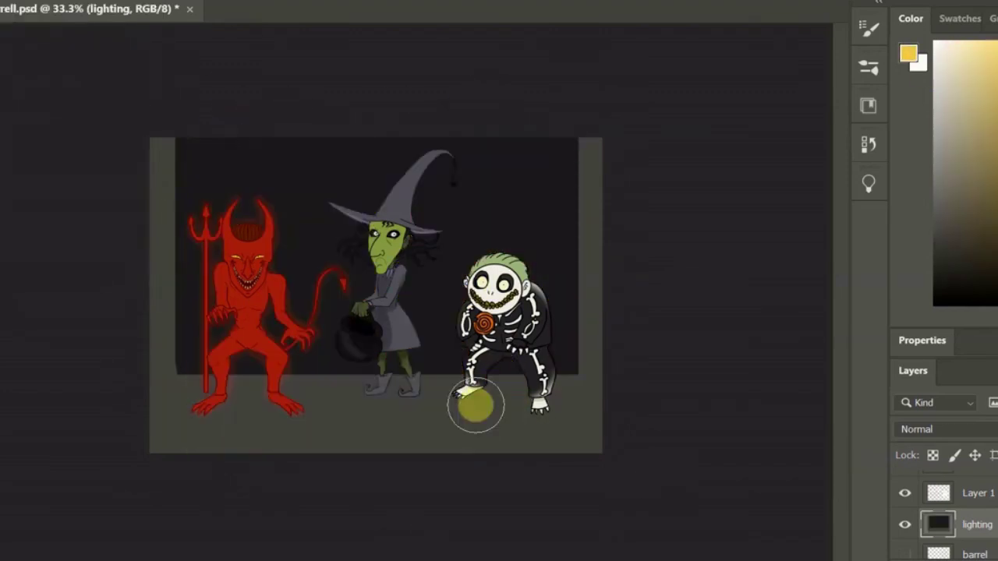
mouse_move(475, 406)
left_mouse_down()
mouse_move(278, 289)
mouse_move(468, 327)
mouse_move(507, 436)
left_mouse_up()
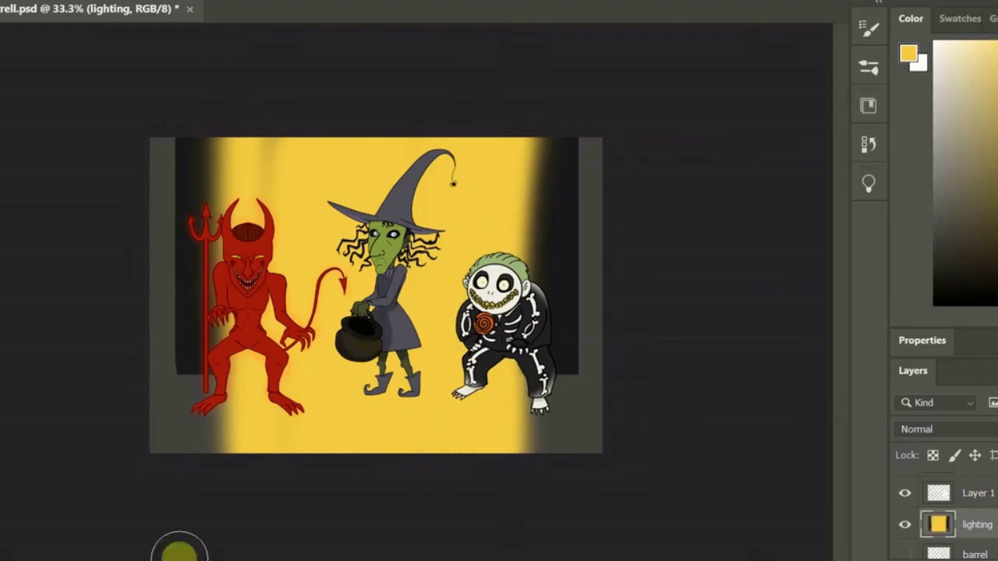
key("d")
key("ctrl+s")
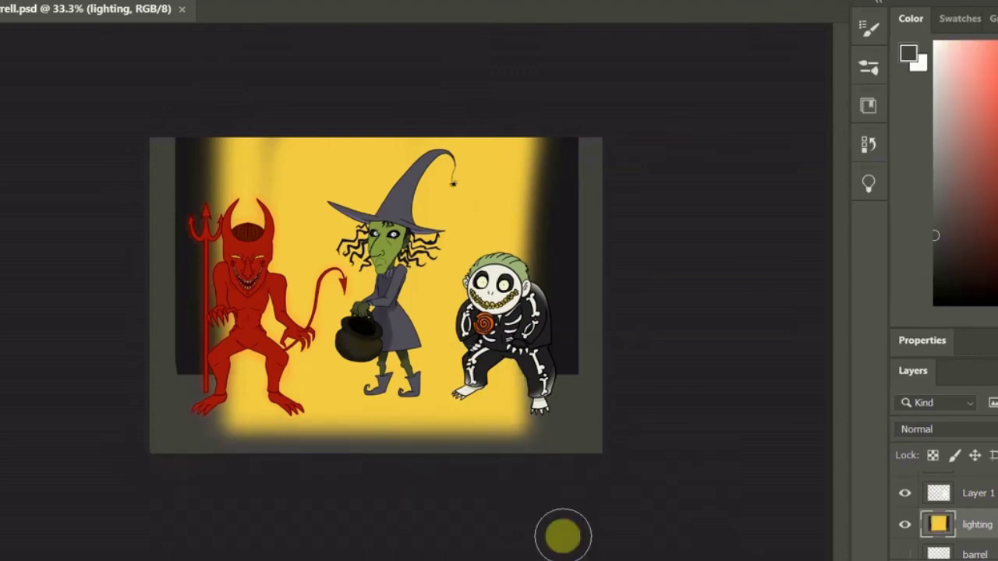
- Touch up the devil's hand and the base of his tail with dark red ink and lighter red color
scroll(951, 514, "up", 2)
left_click(963, 489)
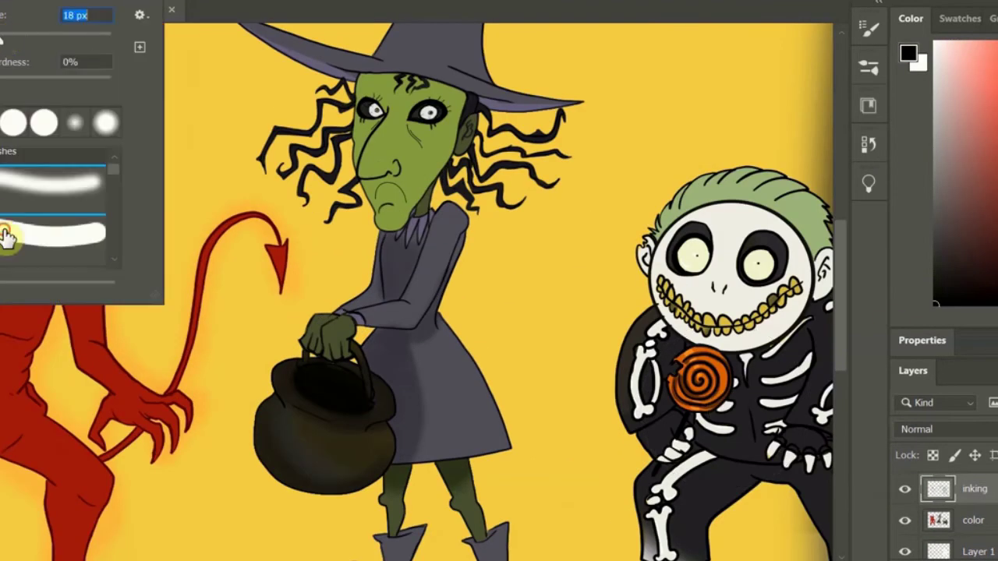
key("Escape")
scroll(418, 292, "left", 3)
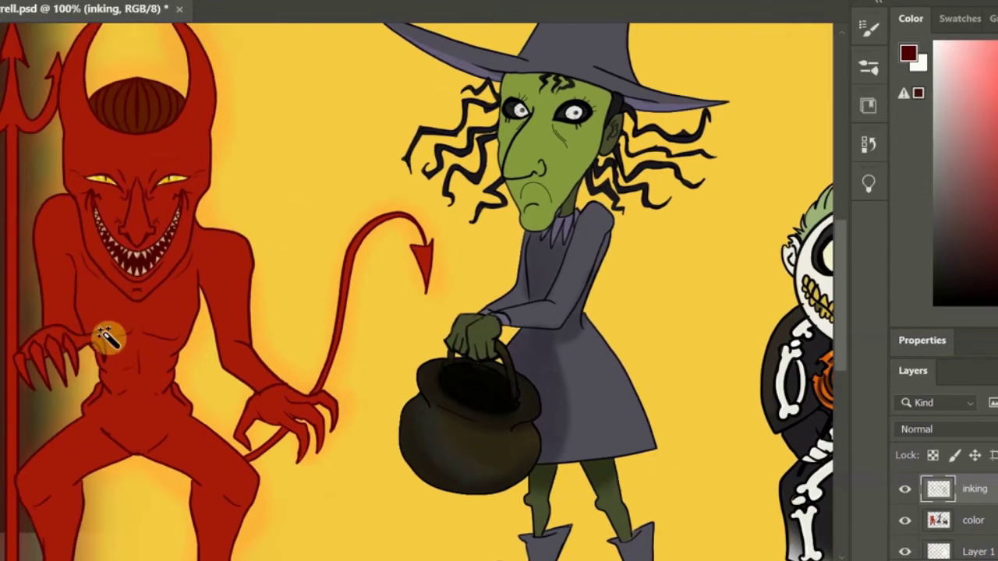
key("alt+bracketleft")
mouse_move(267, 408)
left_mouse_down()
mouse_move(289, 401)
mouse_move(242, 429)
left_mouse_up()
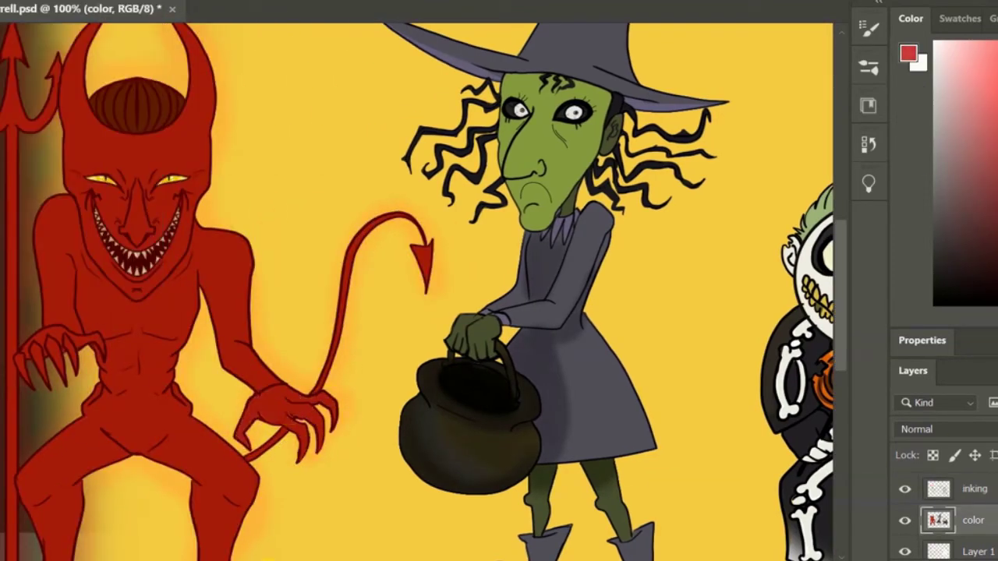
- Ink a large tied sack in black behind the skeleton boy on the inking layer with a 12 px brush
key("ctrl+minus")
key("alt+bracketright")
key("d")
right_click(54, 156)
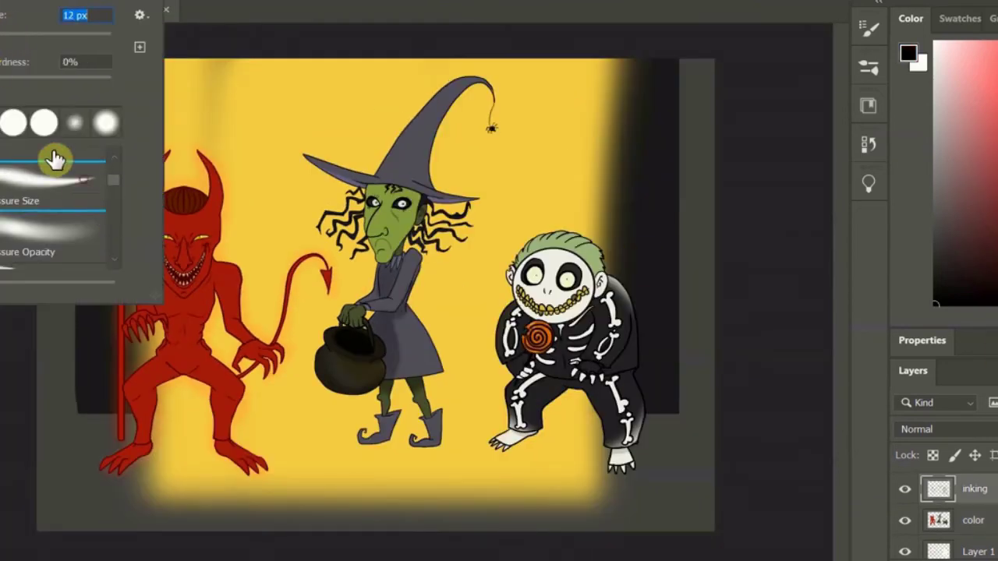
key("Escape")
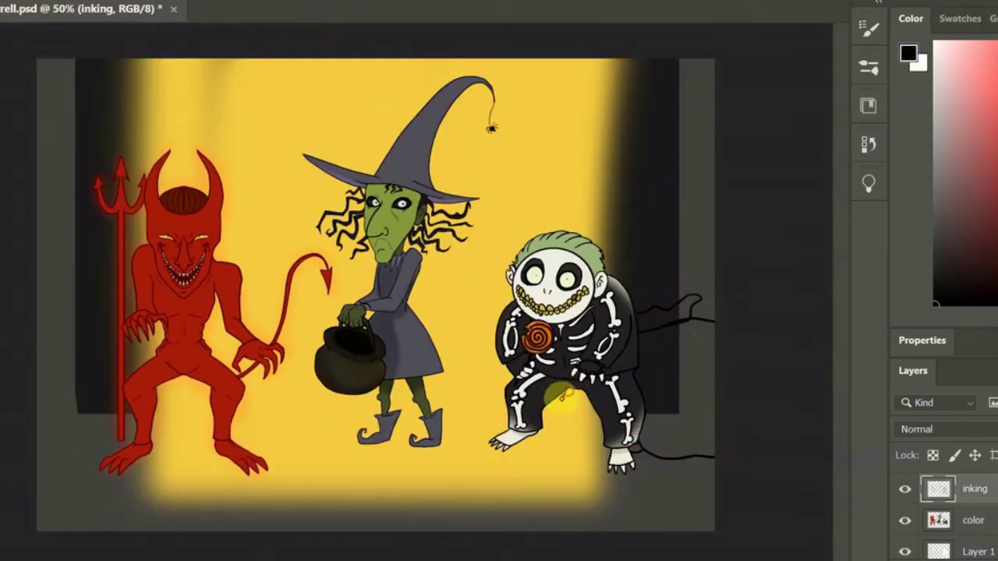
- Select the sack's enclosed areas and paint them very dark brown on the color layer
left_click(723, 405, "alt")
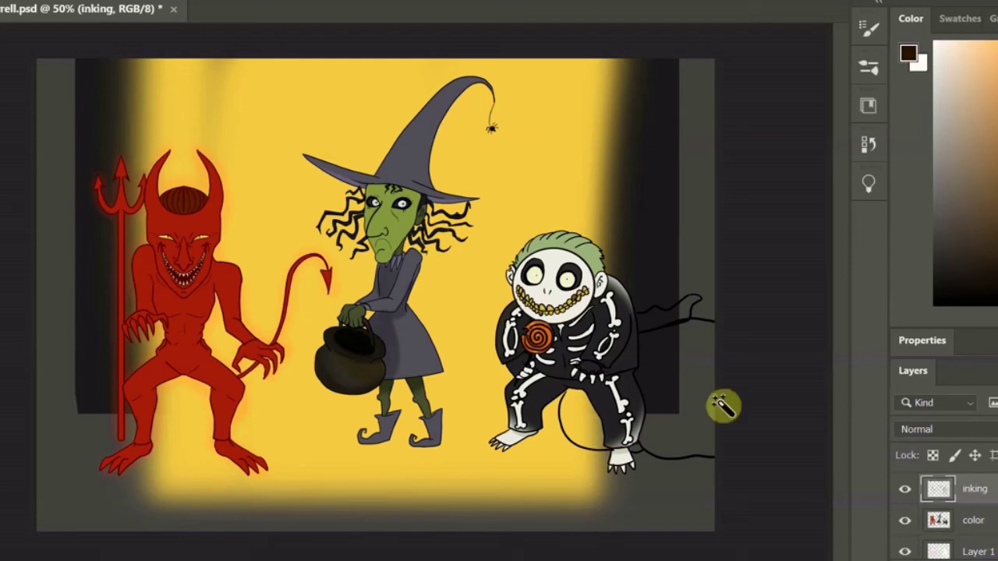
left_click(581, 421, "shift")
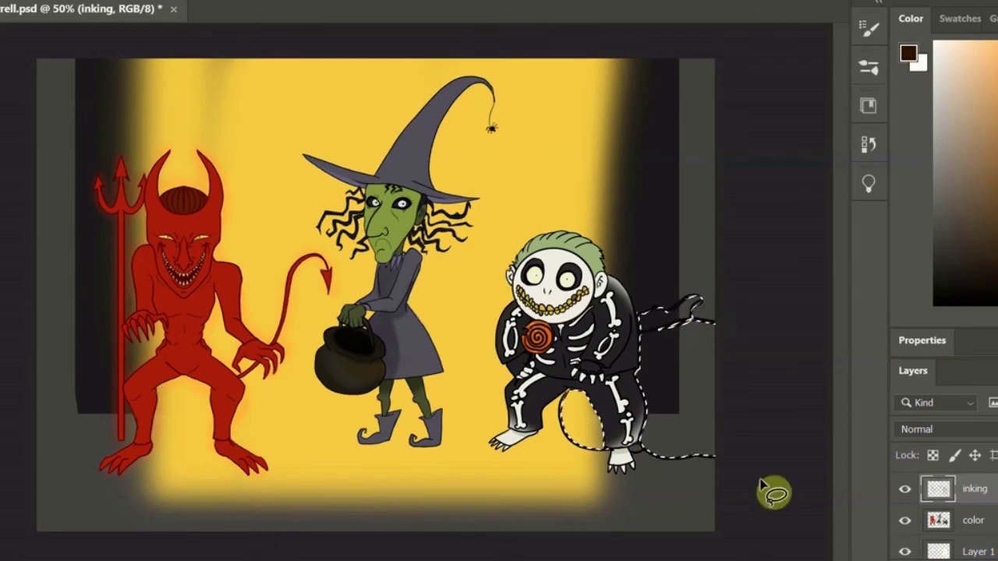
key("alt+bracketleft")
key("b")
left_click(748, 366)
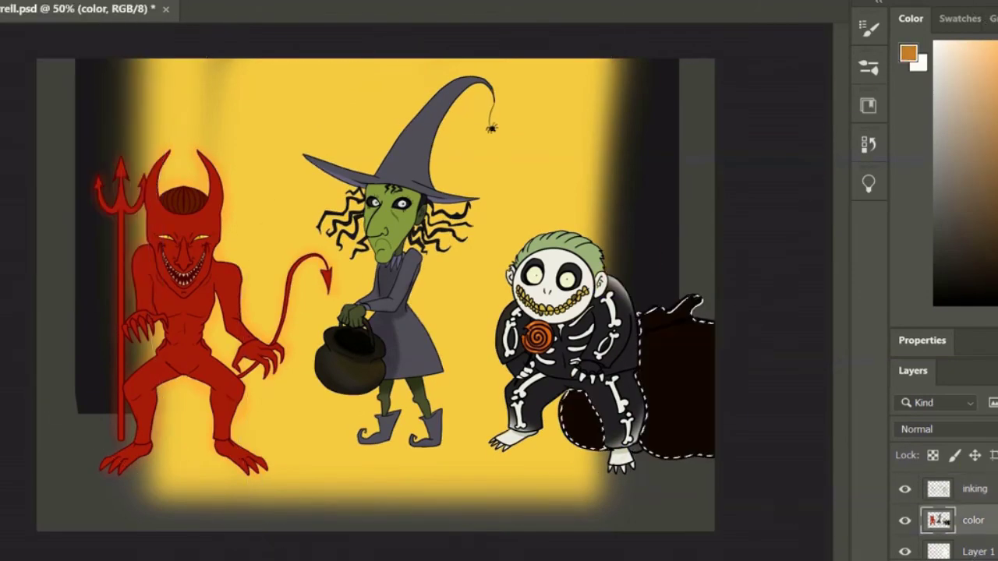
- Paint small orange polka dots across the dark sack
key("bracketleft")
key("bracketleft")
key("bracketleft")
key("bracketleft")
key("bracketleft")
left_click(679, 346)
left_click(665, 394)
left_click(710, 400)
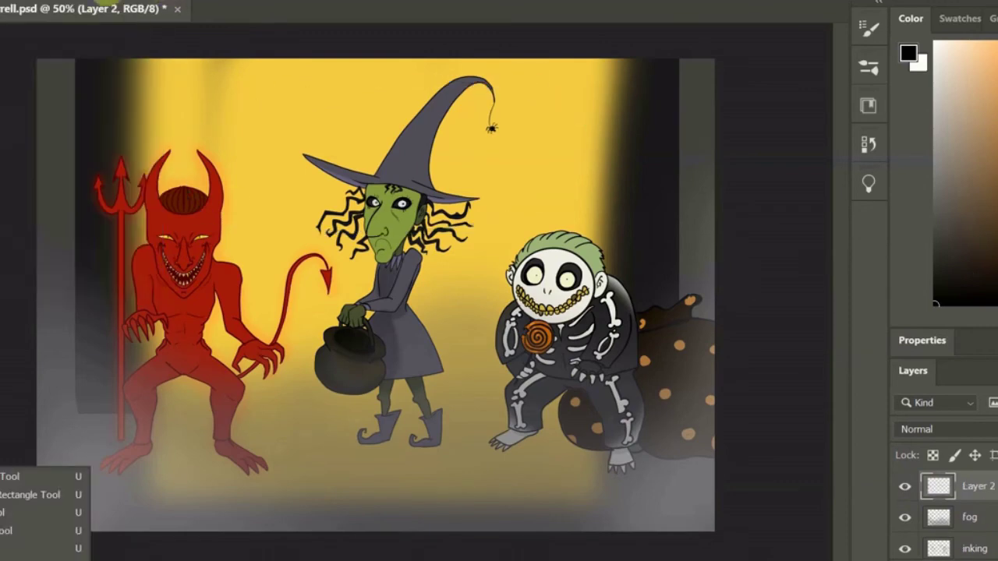
- Draw a wide white ellipse with a black outline over the witch's hat and adjust its stroke width
left_click(105, 3)
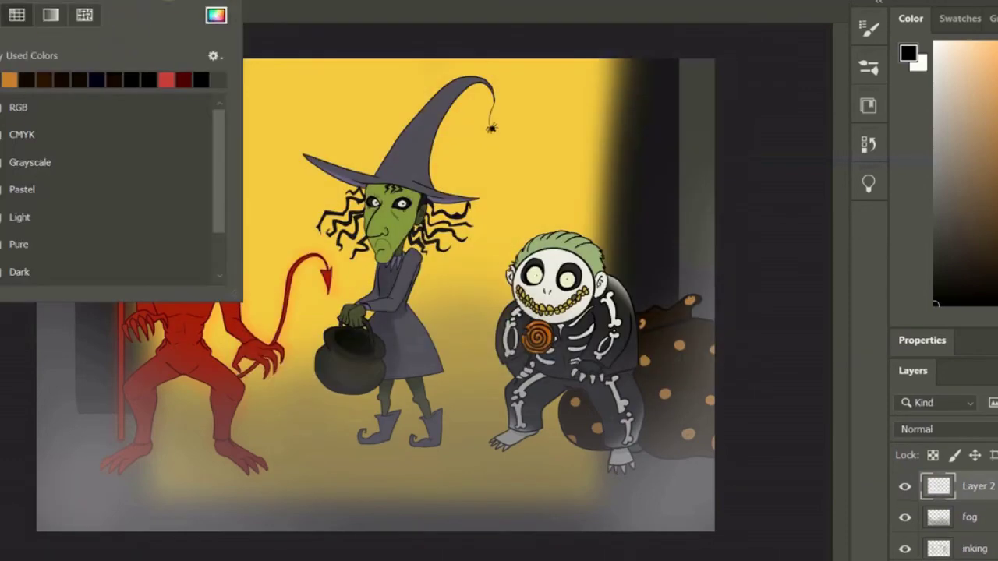
left_click(286, 7)
mouse_move(201, 76)
left_mouse_down()
mouse_move(575, 218)
mouse_move(583, 195)
left_mouse_up()
left_click_drag(266, 2, 252, 5)
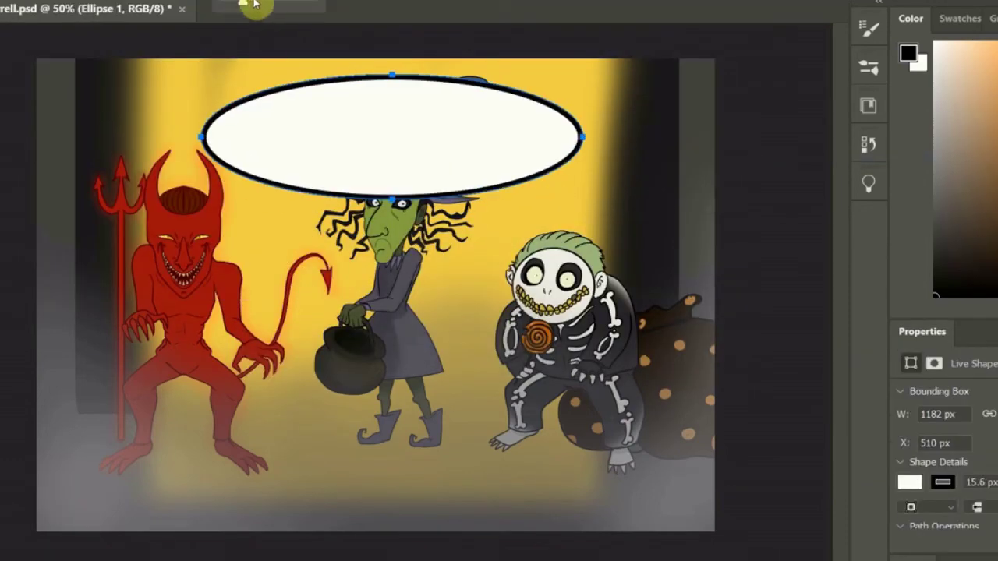
- Move the ellipse up to the canvas's upper edge, rasterize its layer and lower its opacity
key("v")
left_click_drag(462, 93, 445, 78)
right_click(993, 497)
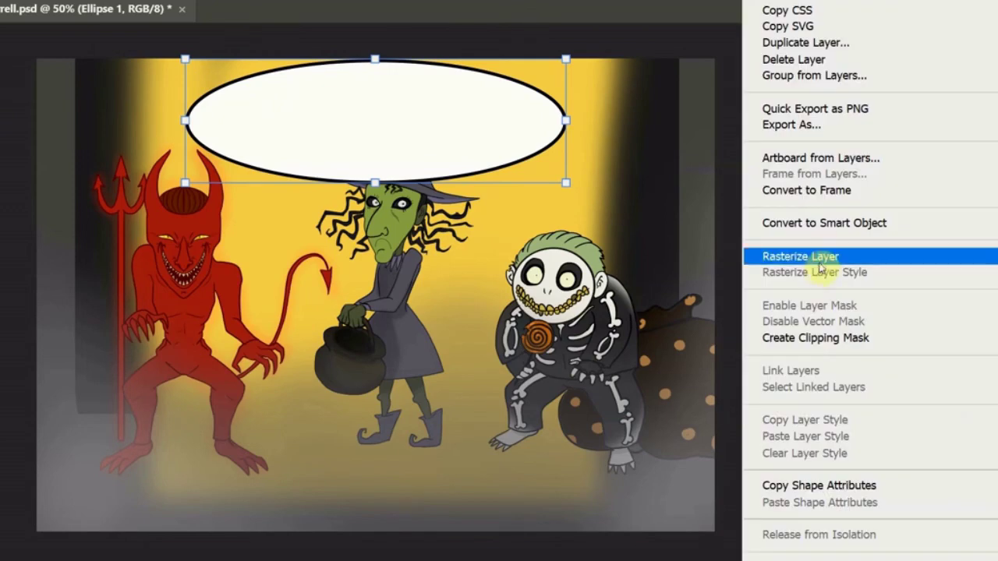
left_click(824, 262)
key("5")
- Shrink the ellipse into a speech bubble and place it above the devil
left_click_drag(283, 145, 171, 161)
left_click_drag(453, 137, 184, 147)
key("Return")
- Duplicate the speech bubble twice, placing one copy beside the witch's hat and the other above the skeleton boy
key("ctrl+j")
left_click_drag(151, 261, 328, 261)
key("ctrl+j")
left_click_drag(331, 115, 641, 202)
- Hand-letter Trick, or and Treat in black inside the three speech bubbles on a layer above them
key("ctrl+1")
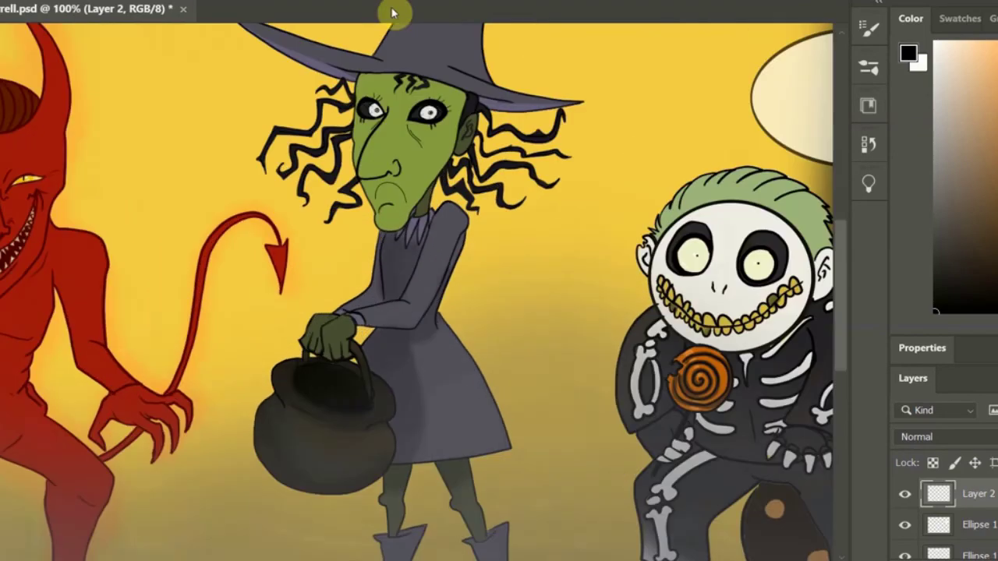
scroll(421, 280, "left", 5)
scroll(421, 281, "up", 3)
left_click_drag(155, 100, 209, 83)
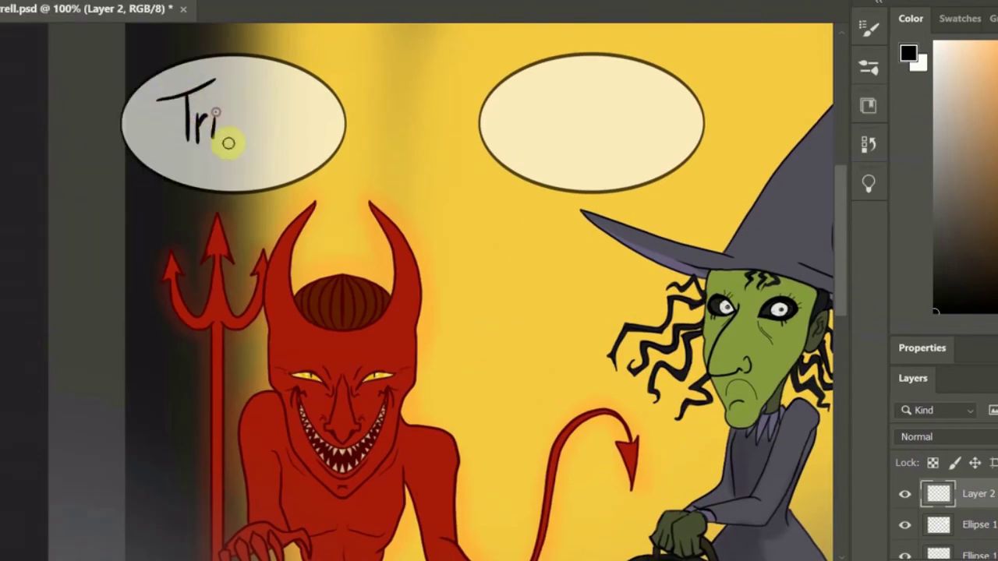
left_click_drag(581, 120, 590, 117)
scroll(546, 234, "right", 10)
left_click_drag(445, 269, 522, 264)
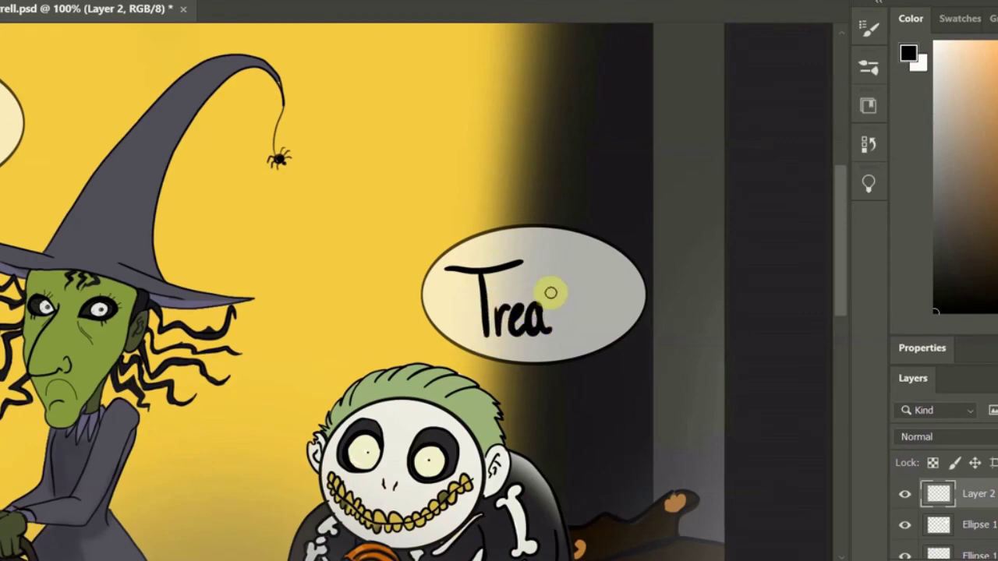
- Reposition the word Trick inside its bubble and shrink the witch's bubble to fit closely around the word or
scroll(579, 329, "left", 10)
key("ctrl+t")
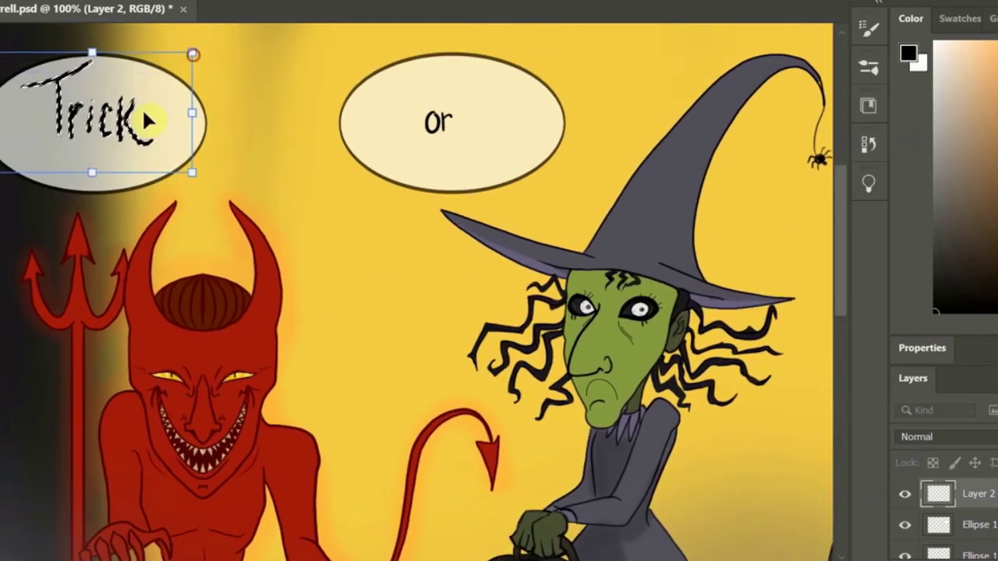
key("Return")
left_click_drag(565, 123, 398, 134)
key("Return")
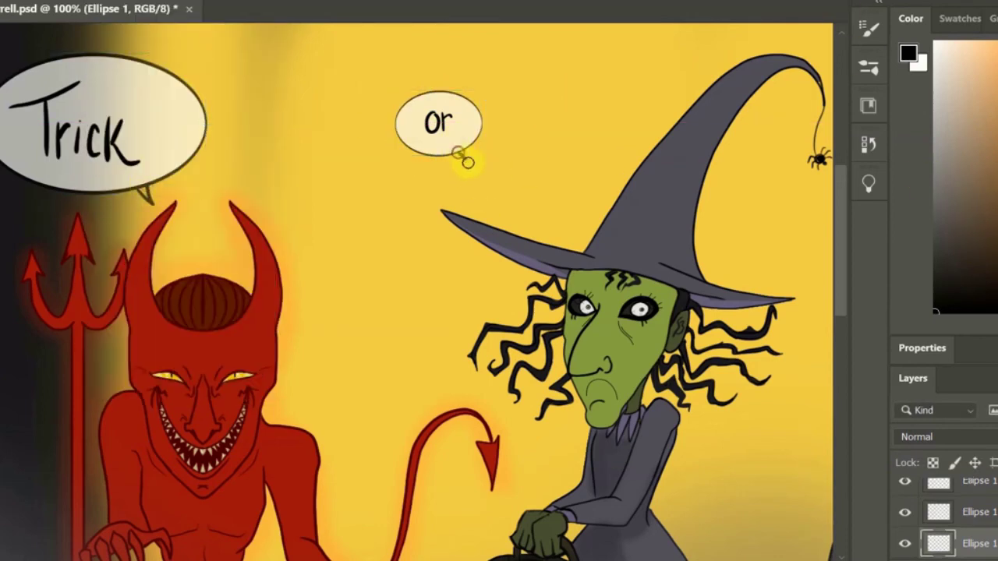
- Draw pointed tails on the or and Treat bubbles, paint all three bubble tails cream, and save the illustration
scroll(614, 345, "right", 10)
right_click(614, 352)
key("Escape")
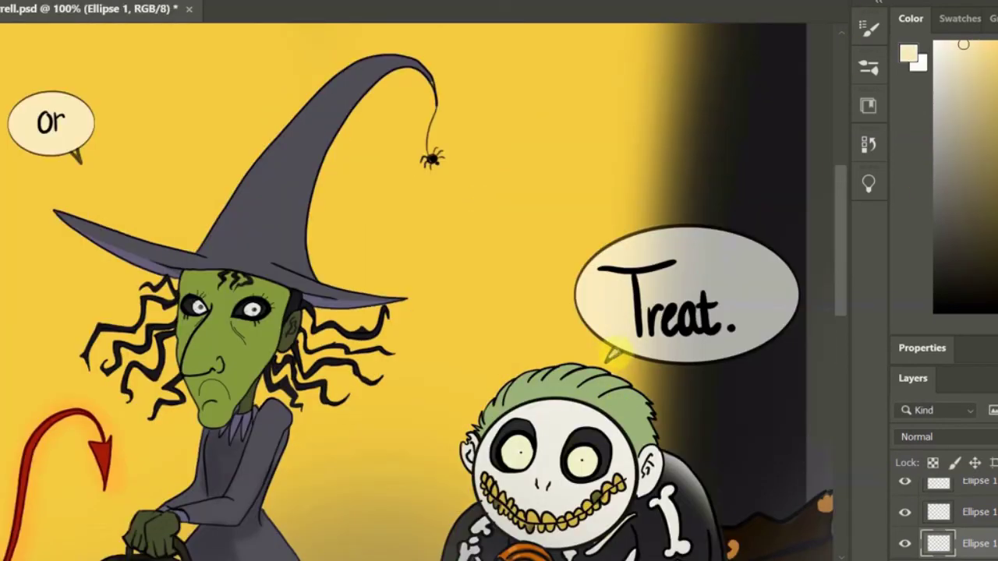
left_click_drag(76, 156, 494, 330)
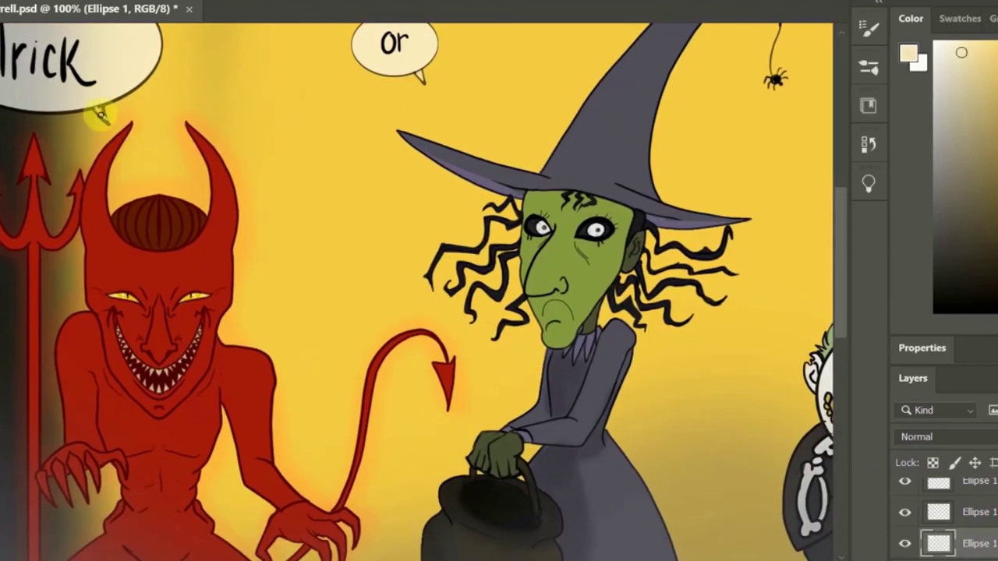
key("ctrl+s")
key("ctrl+minus")
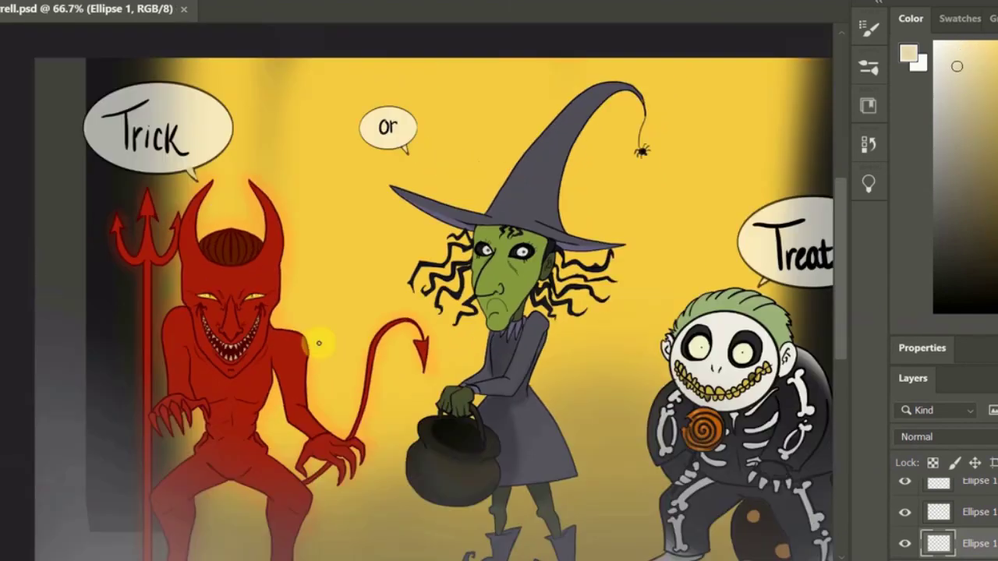
- Shrink the Trick and Treat speech bubbles to fit more closely around their lettering
mouse_move(194, 129)
left_mouse_down()
mouse_move(190, 148)
mouse_move(184, 140)
left_mouse_up()
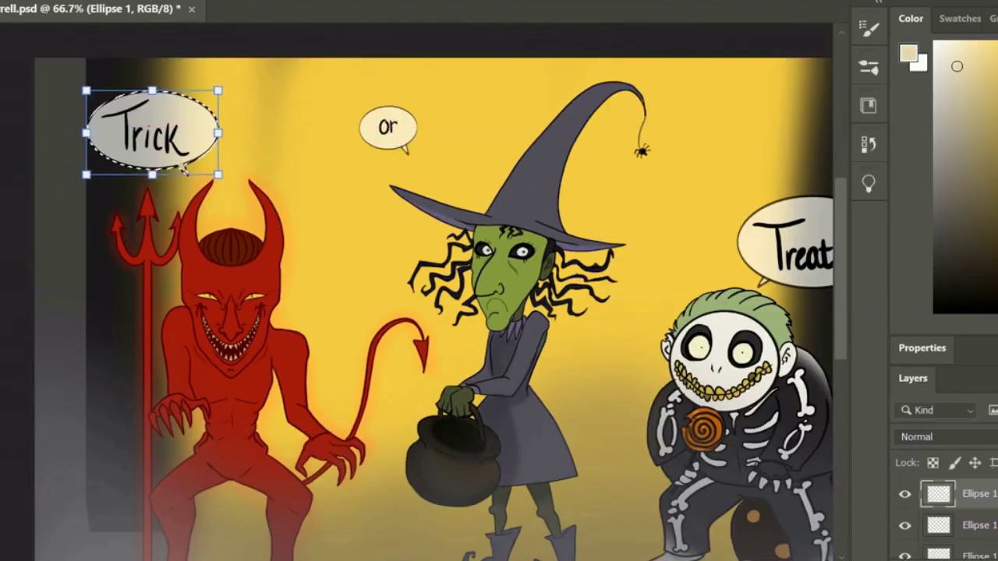
scroll(417, 309, "right", 3)
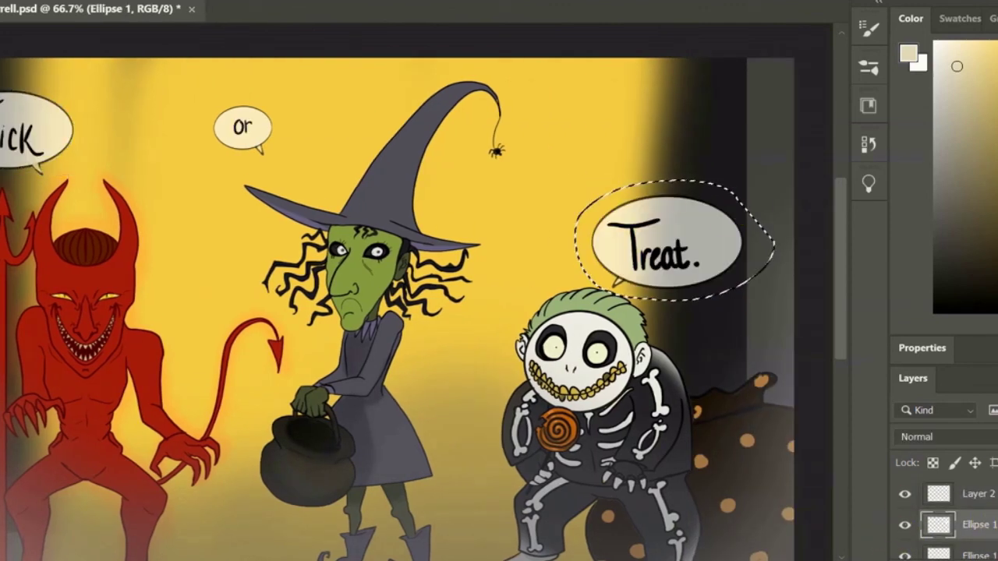
key("ctrl+t")
left_click_drag(775, 300, 718, 279)
key("ctrl+minus")
key("alt+f")
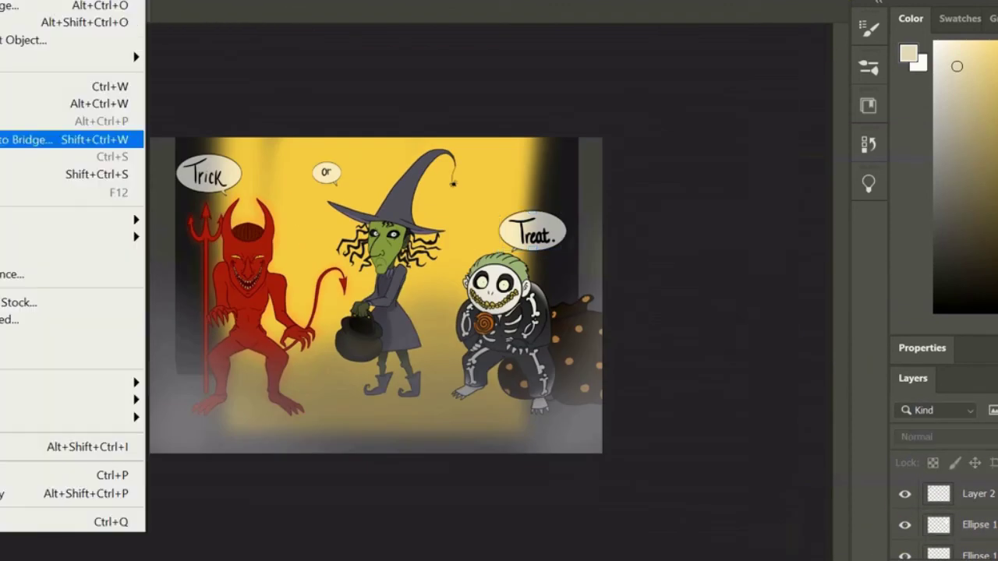
key("Escape")
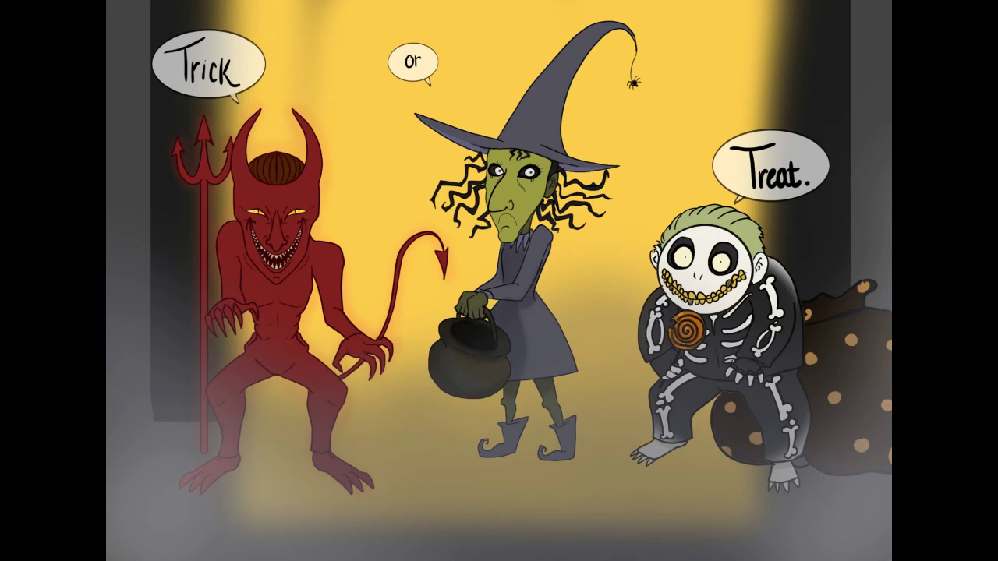